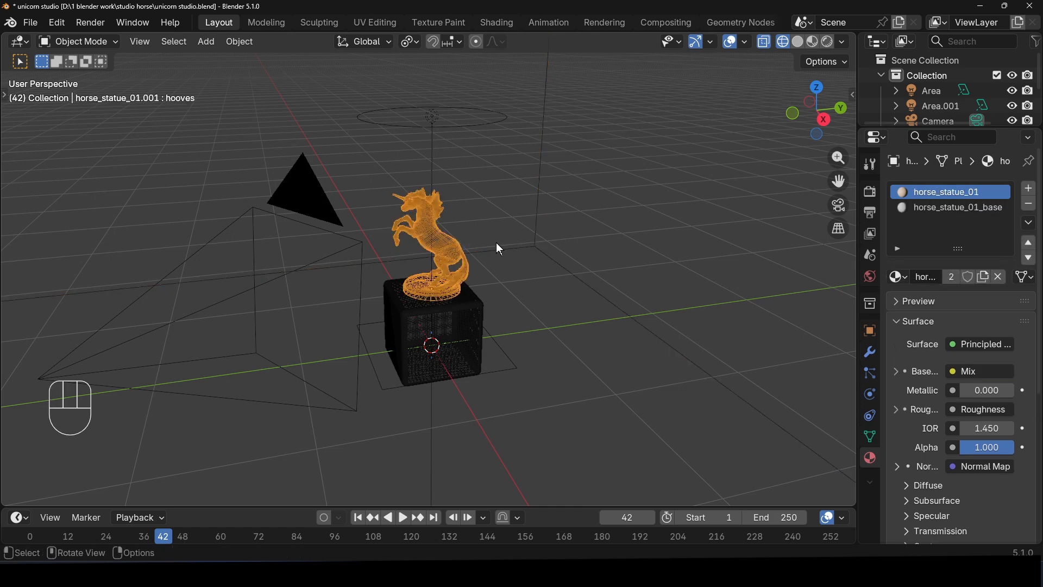
Examine the studio scene by selecting the overhead disk light, the pedestal cube and the large surrounding room box.
middle_drag(601, 232, 635, 275)
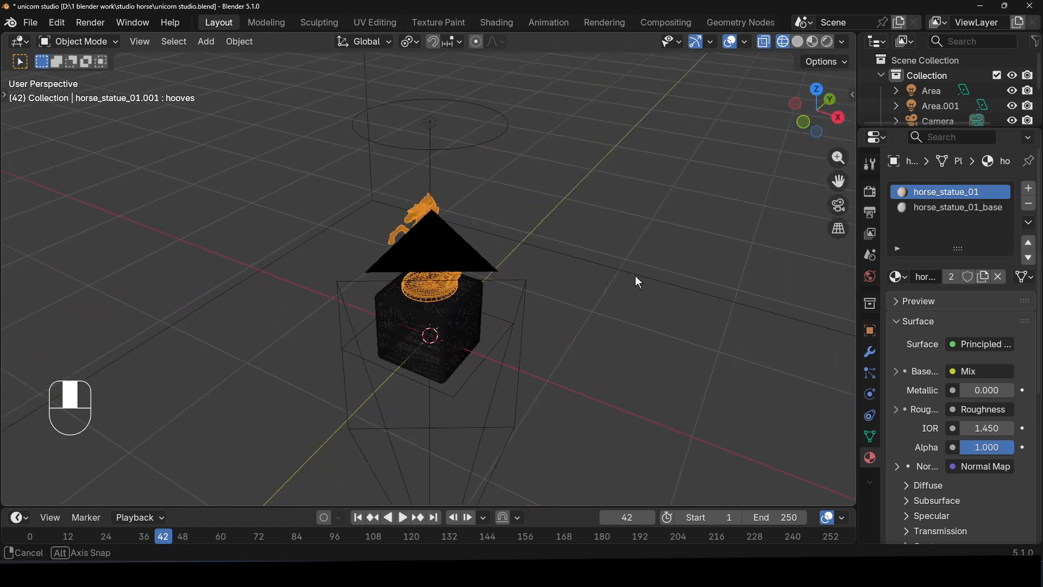
scroll(559, 219, up, 3)
middle_drag(559, 219, 524, 222)
scroll(525, 221, down, 4)
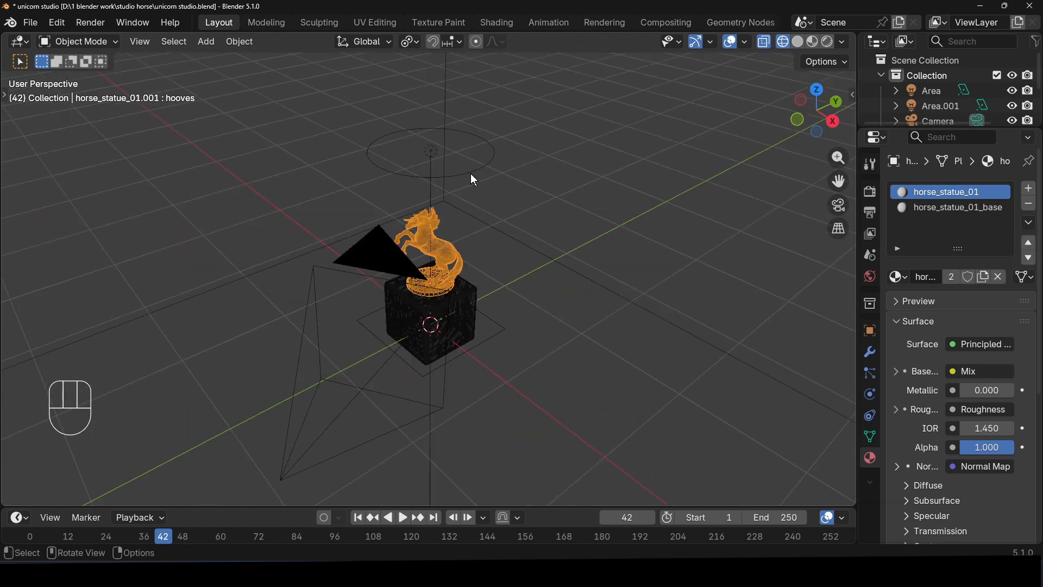
click(461, 174)
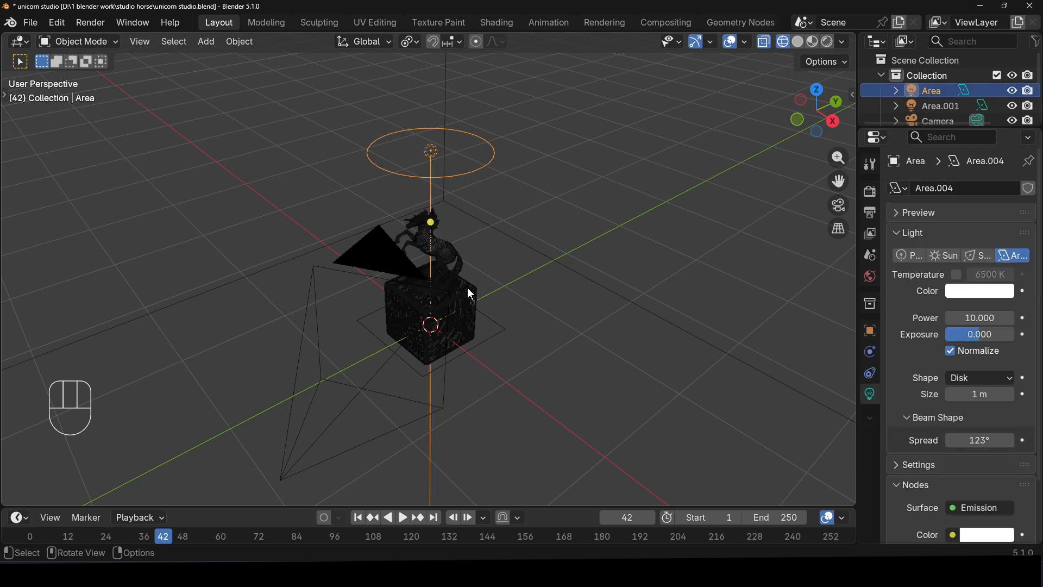
click(459, 304)
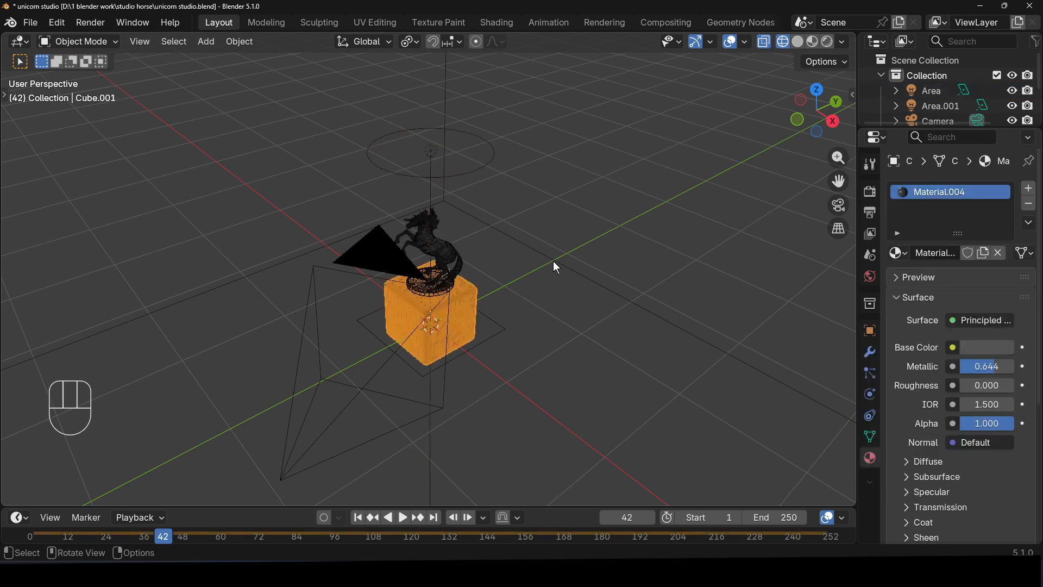
click(523, 246)
scroll(548, 245, down, 5)
middle_drag(576, 245, 615, 211)
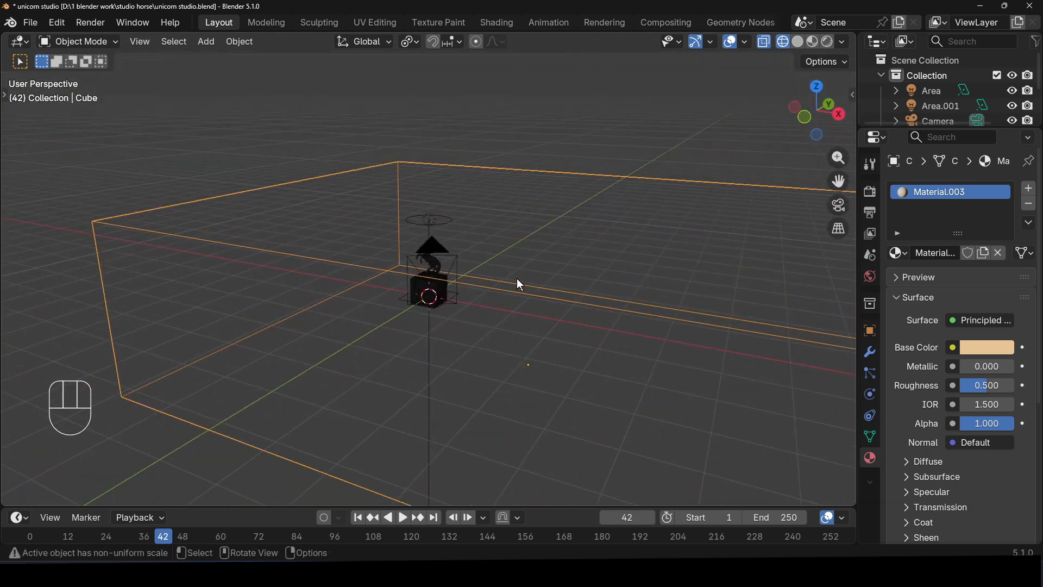
mouse_move(521, 284)
middle_down()
mouse_move(541, 269)
mouse_move(459, 342)
mouse_move(454, 333)
mouse_move(545, 408)
mouse_move(510, 300)
middle_up()
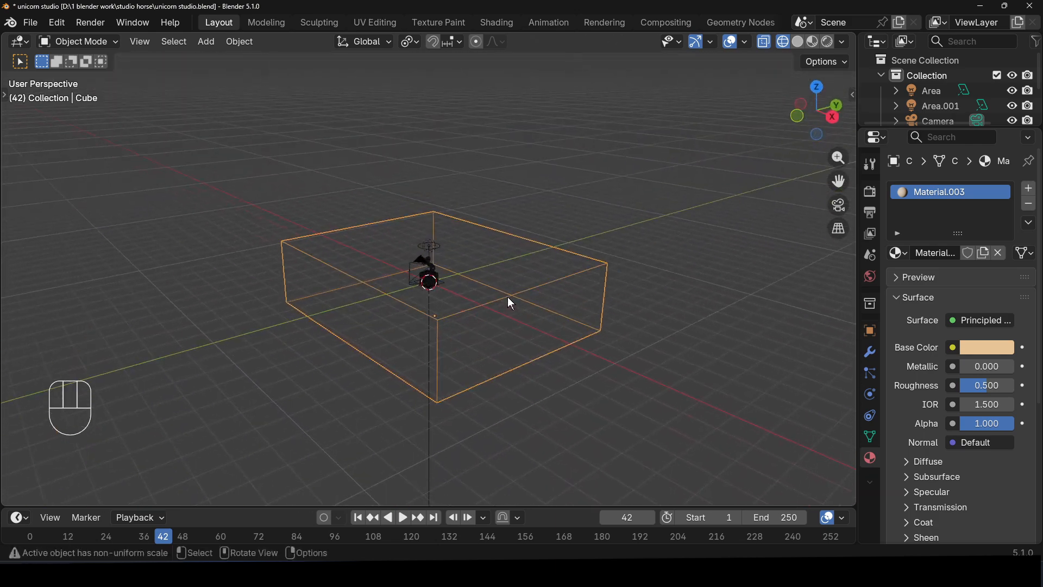
scroll(519, 312, up, 4)
scroll(524, 318, up, 5)
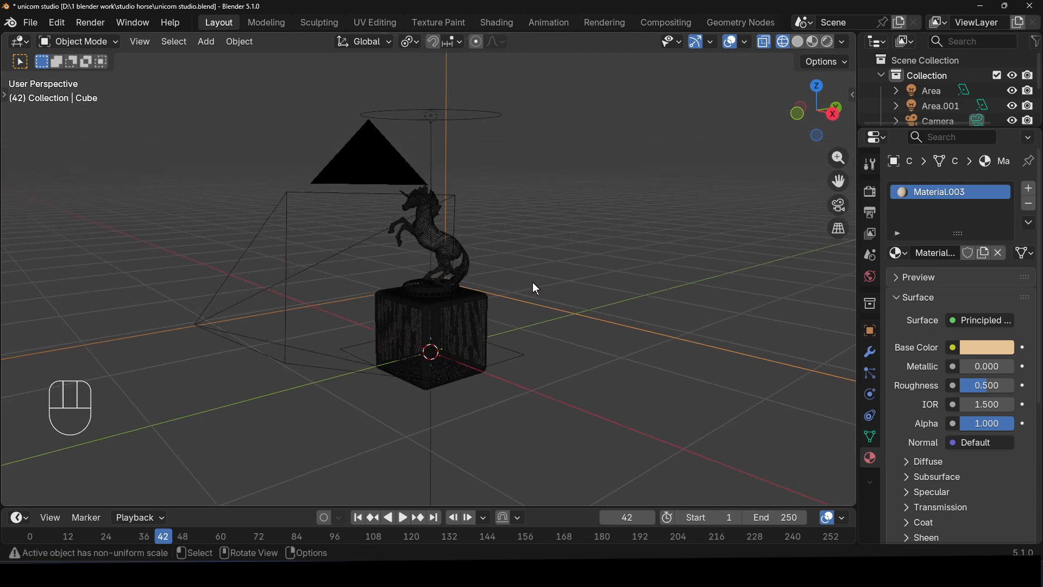
View the scene through the camera with the unicorn statue selected and rendered shading on.
key(KP_0)
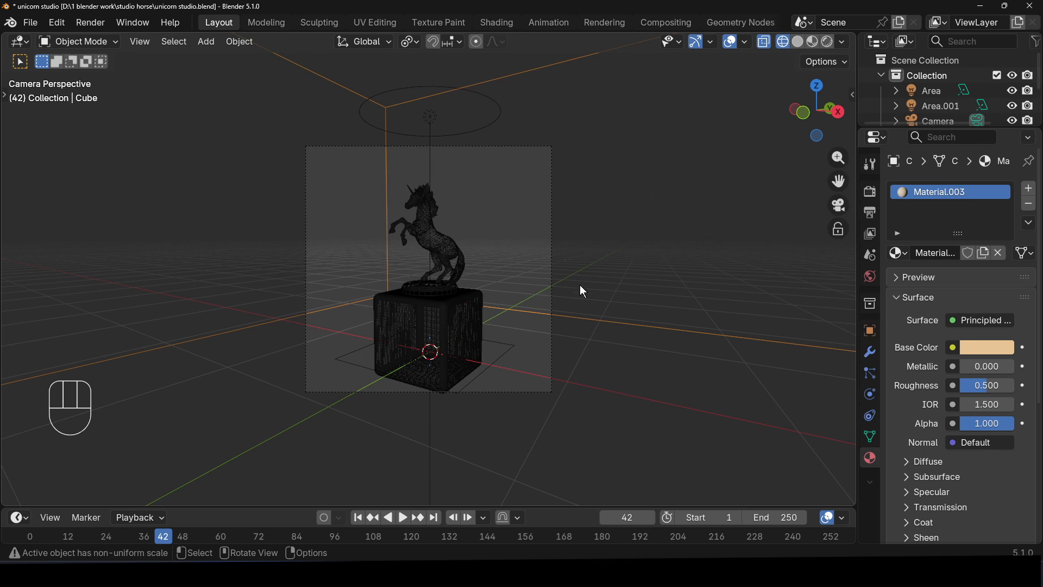
key(Tab)
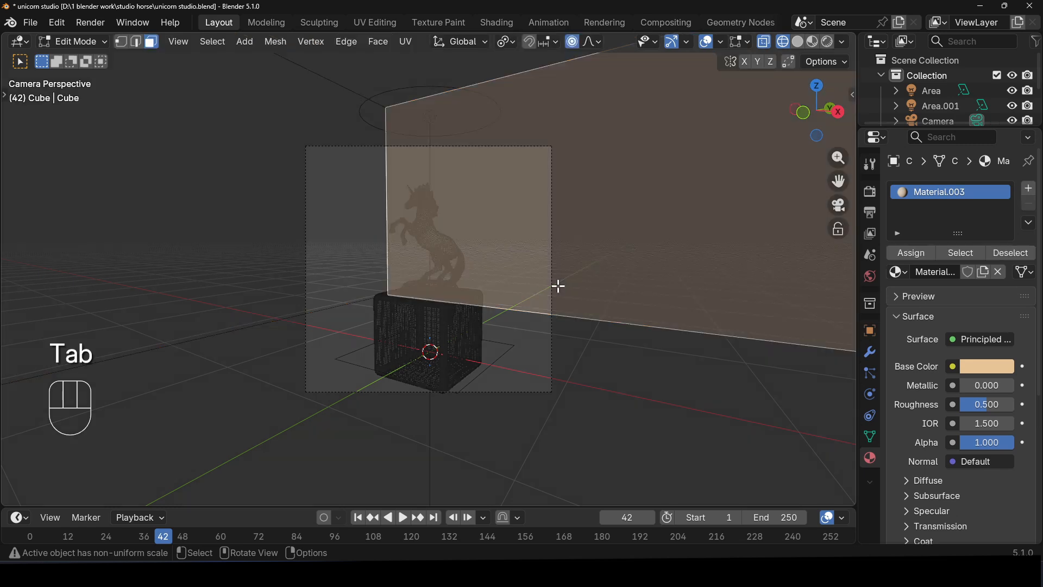
key(Tab)
click(457, 265)
key(Tab)
key(Tab)
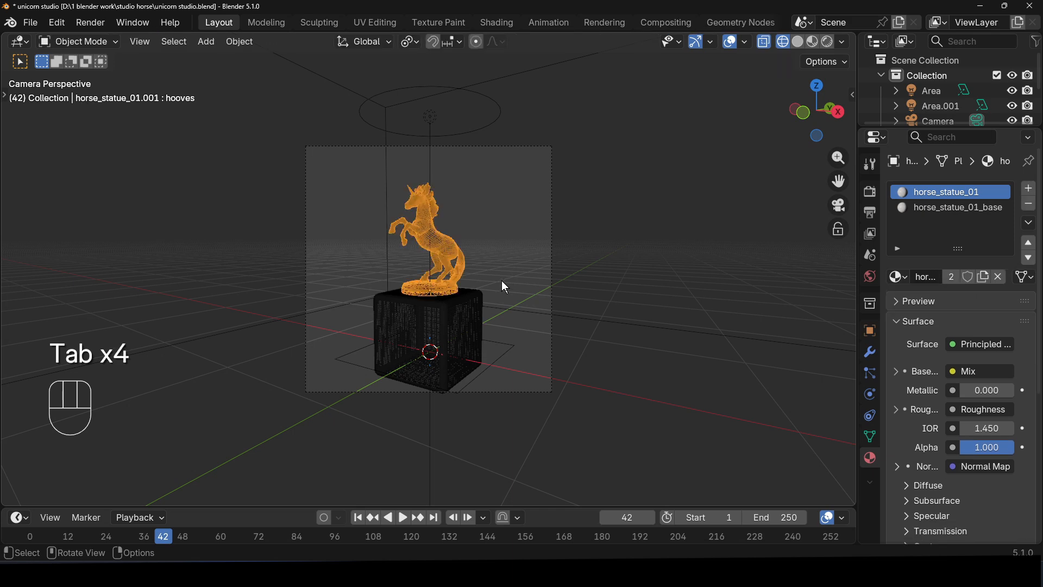
scroll(500, 281, up, 4)
scroll(498, 279, down, 3)
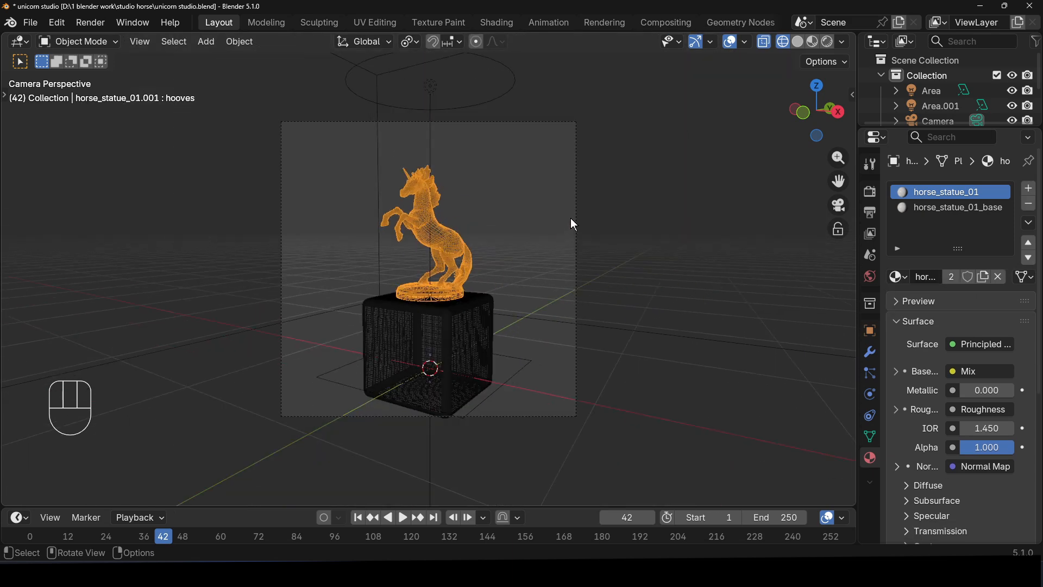
click(827, 41)
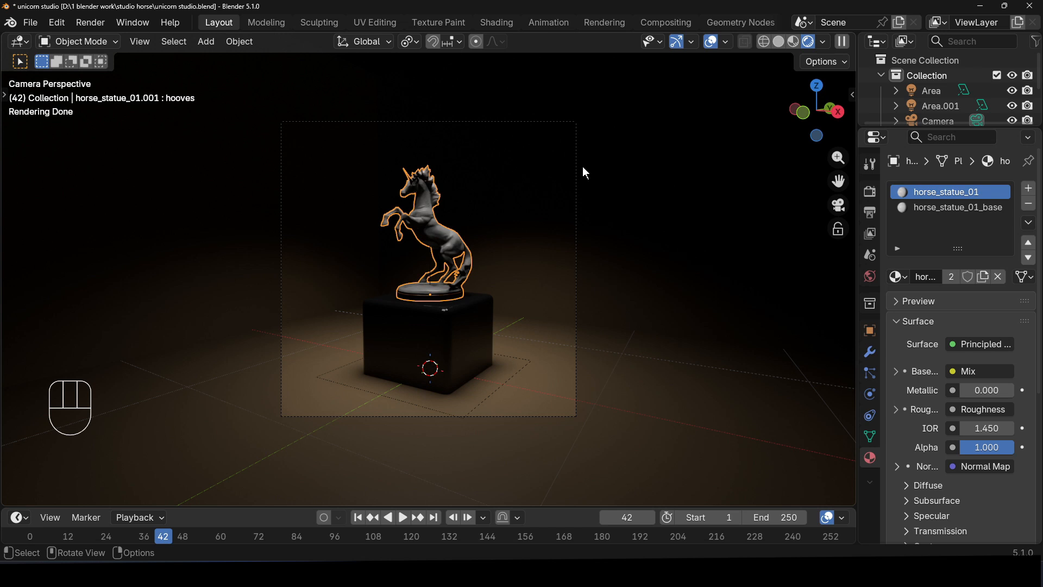
Delete the existing square area light around the base of the pedestal.
click(501, 391)
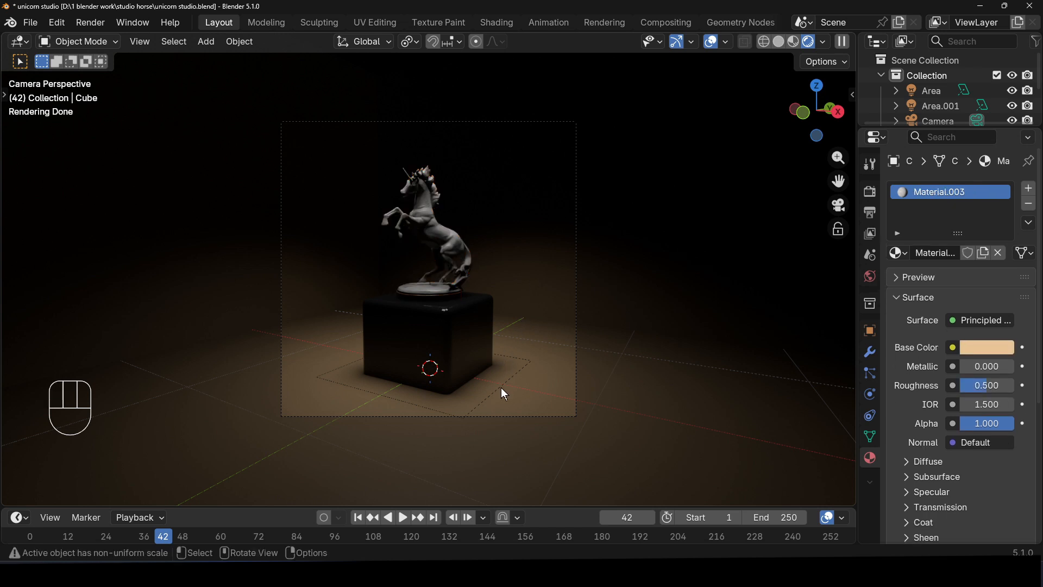
click(508, 382)
key(Delete)
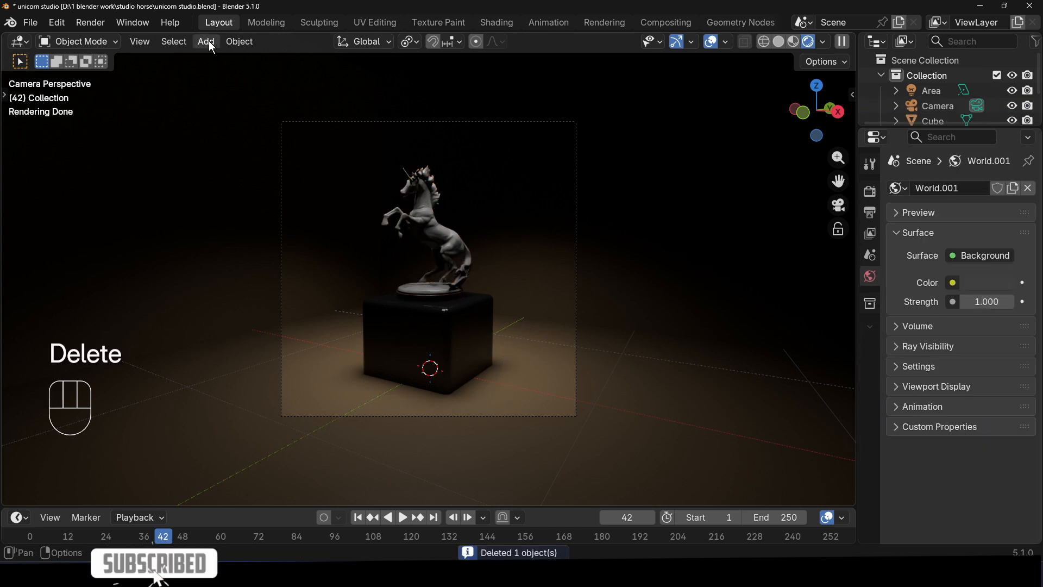
Add an area light at the scene origin and raise it about 1.33 m along Z.
click(207, 41)
mouse_move(232, 61)
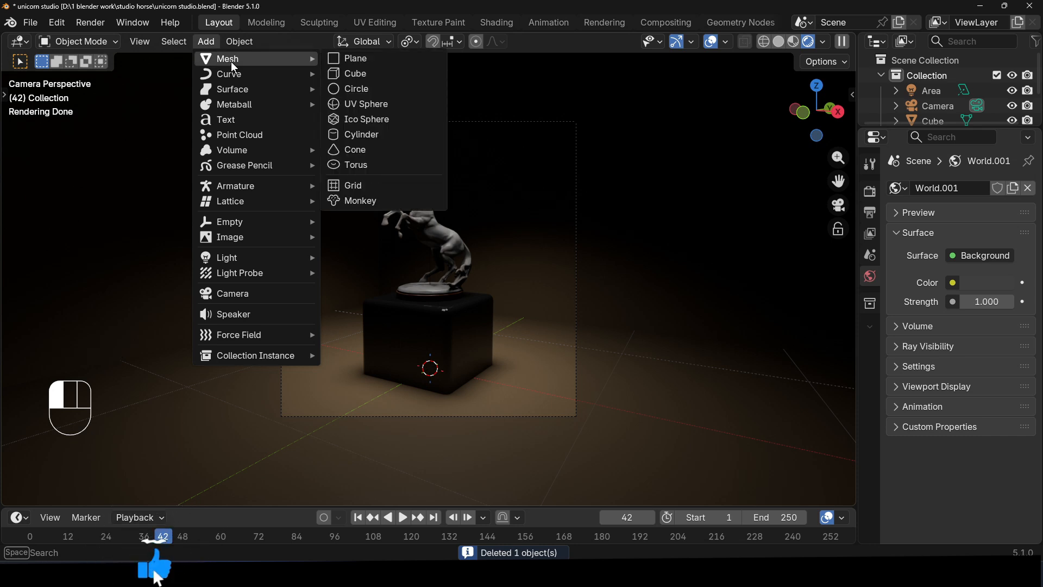
mouse_move(279, 261)
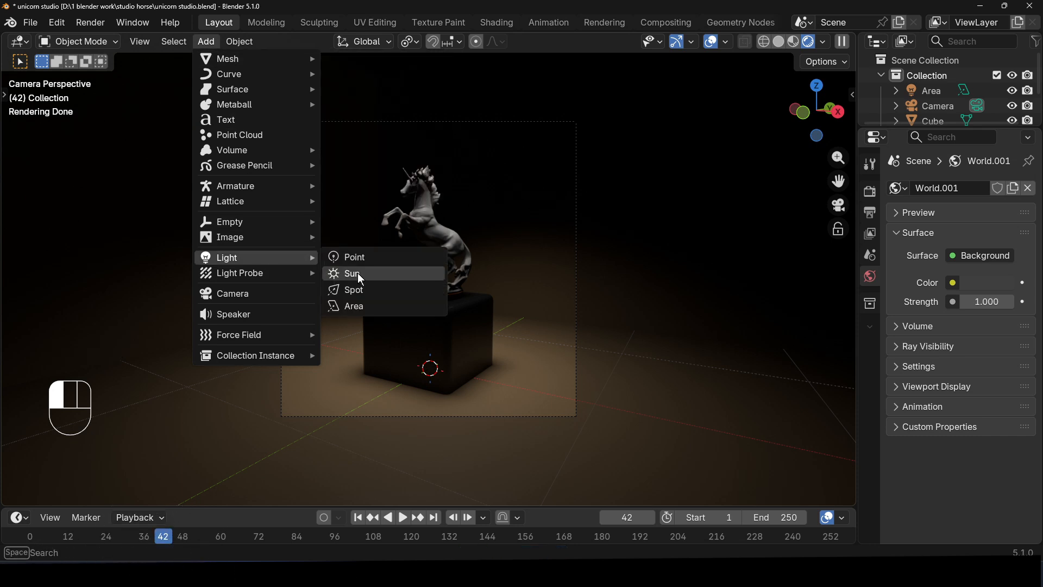
click(364, 305)
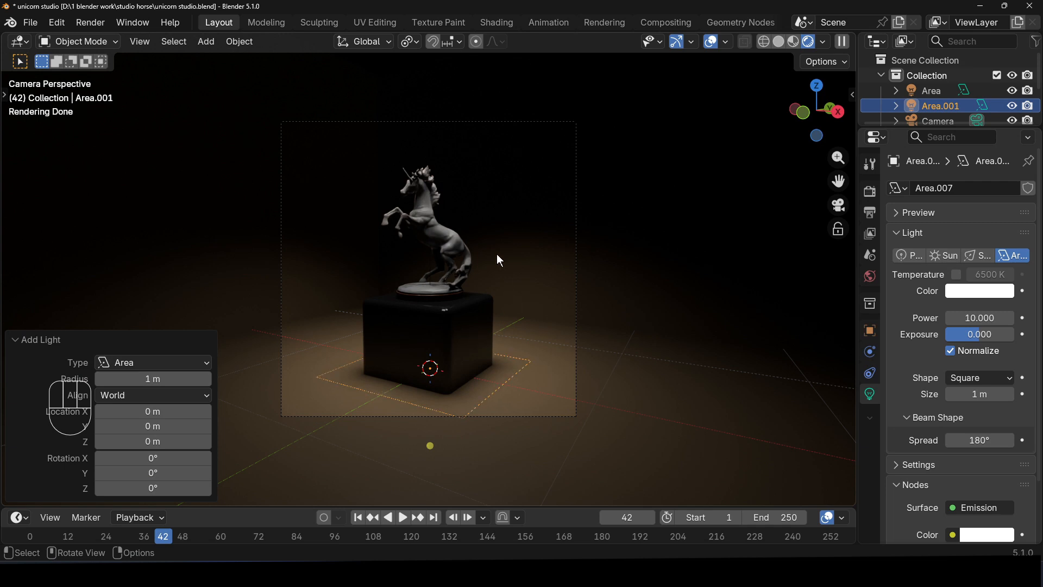
key(Delete)
key(ctrl+z)
key(g)
key(z)
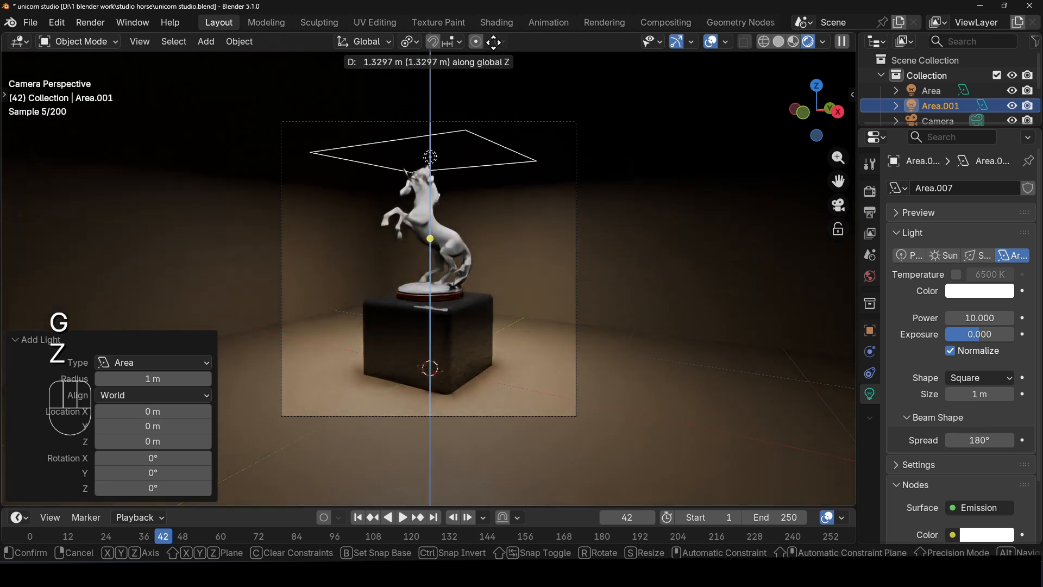
click(506, 95)
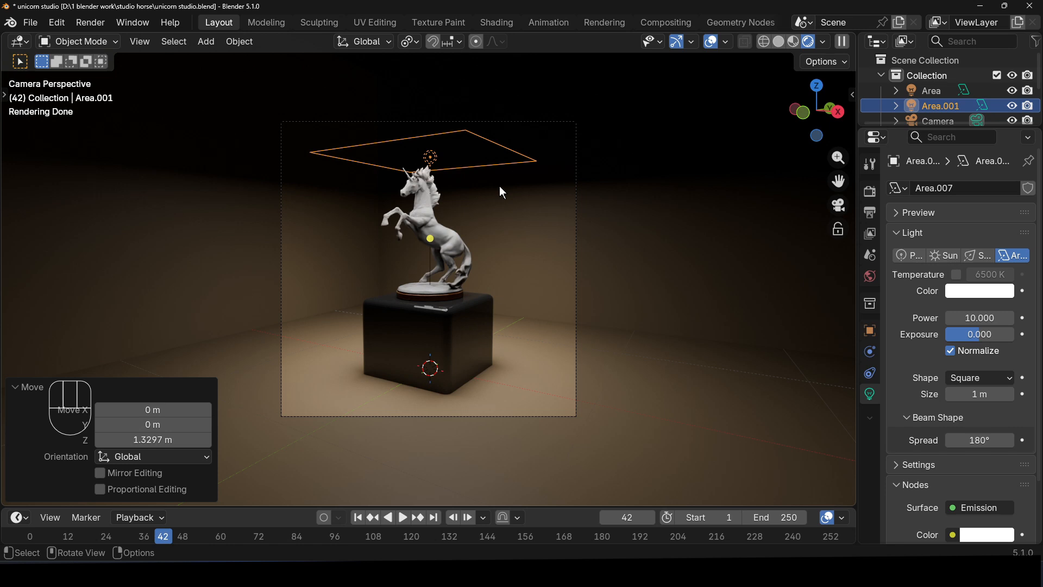
Rotate the new area light 90° around the global Y axis.
key(r)
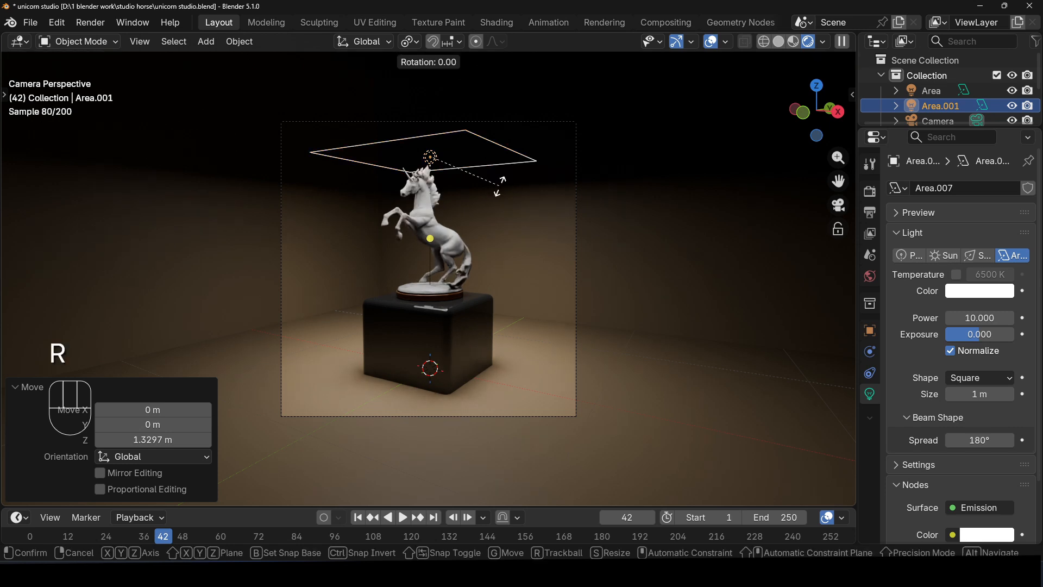
key(y)
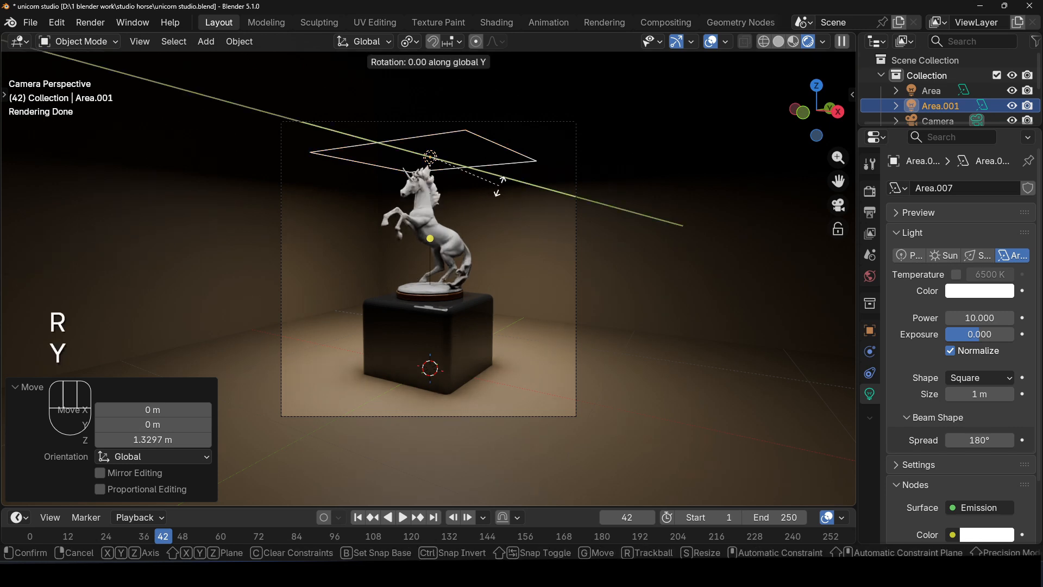
text(90)
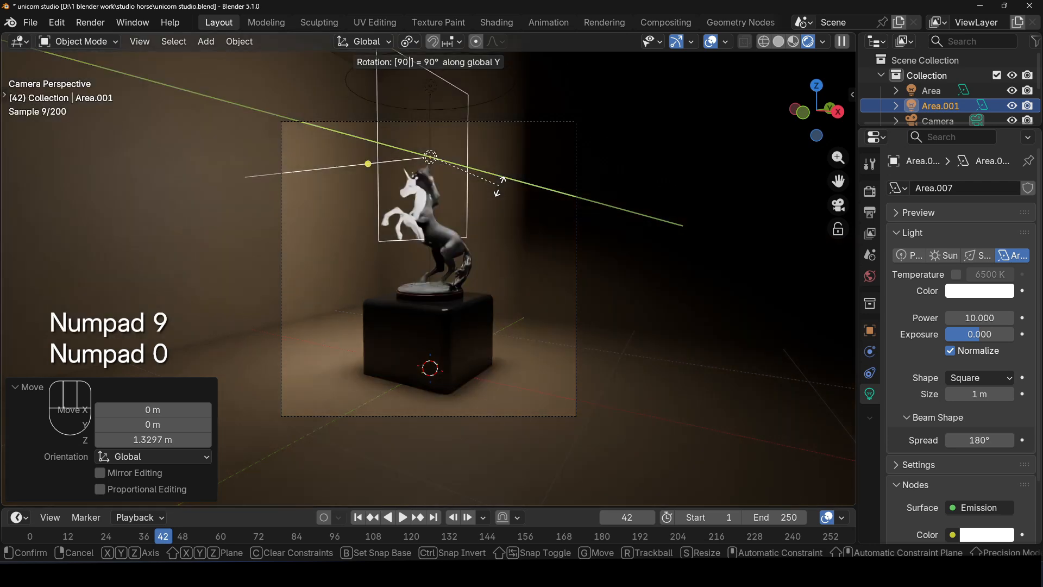
key(KP_Enter)
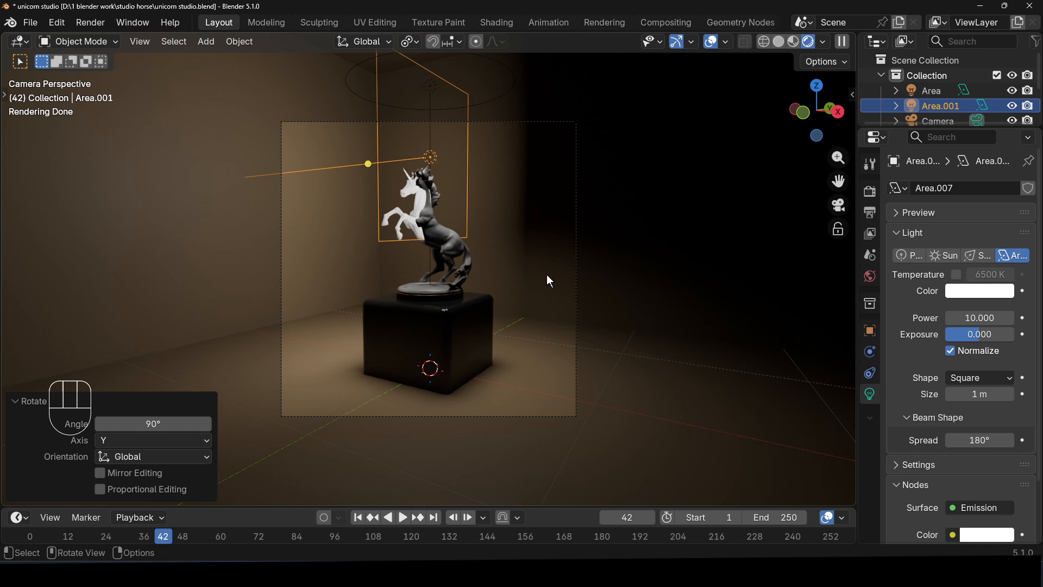
Move the area light about -1.72 m along X and about 0.46 m along Y.
key(g)
key(y)
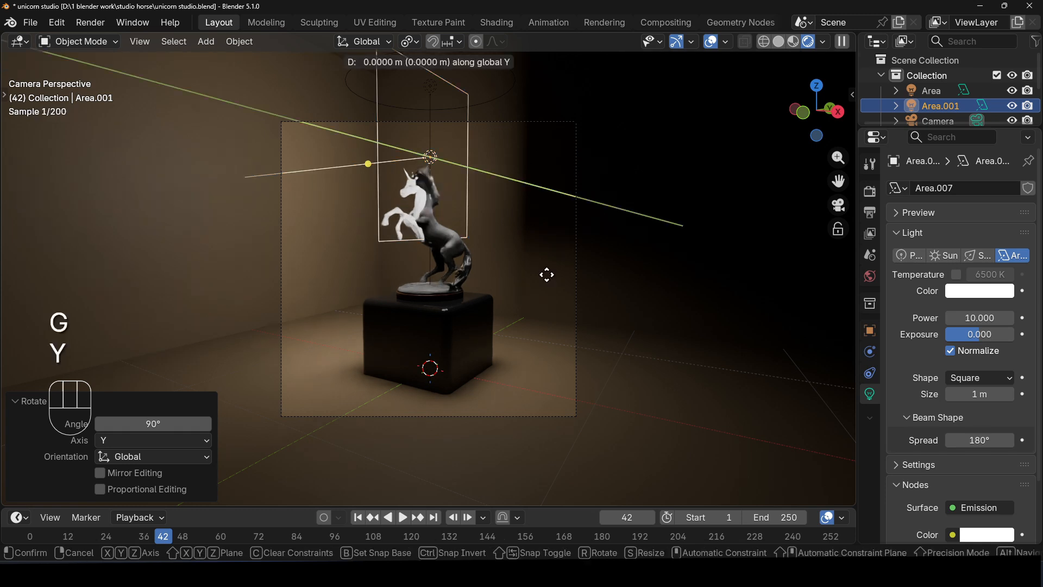
key(x)
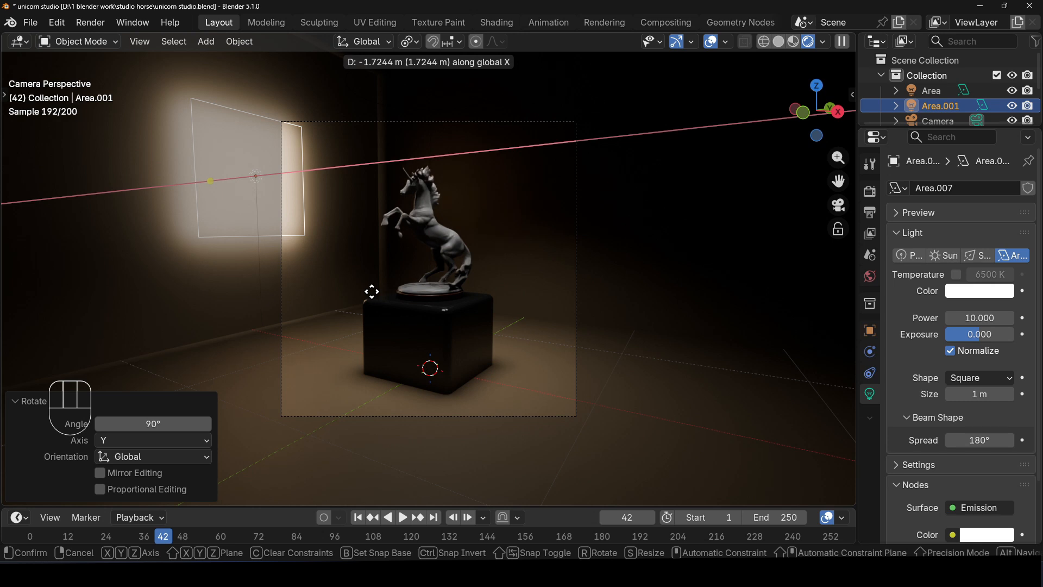
click(371, 292)
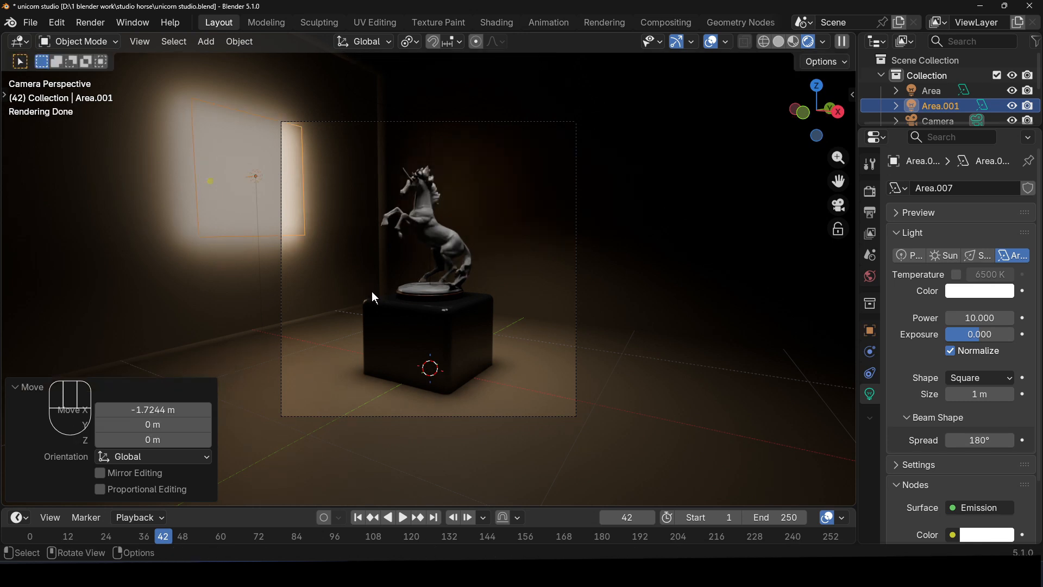
key(g)
key(y)
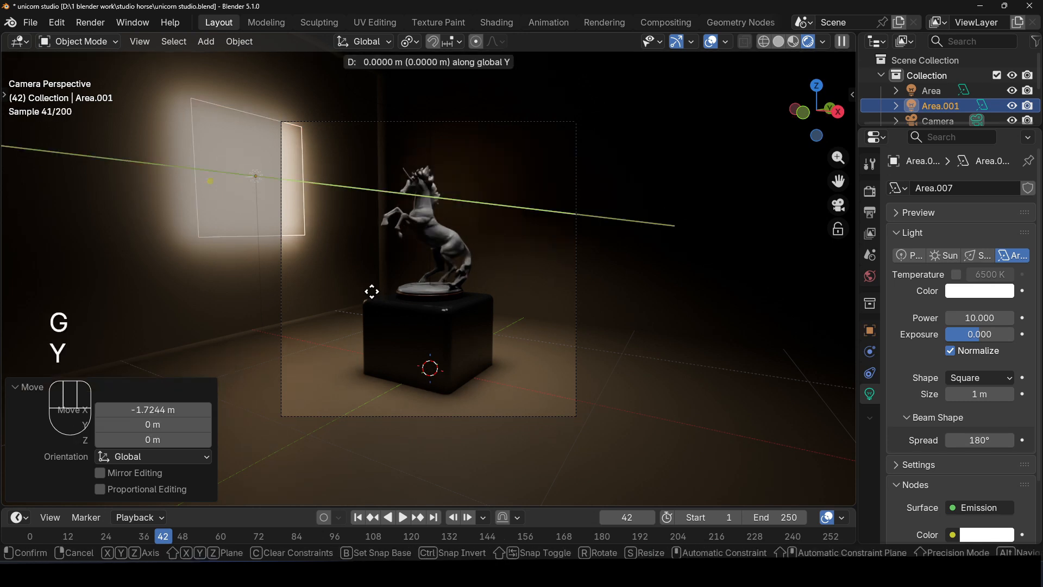
click(416, 291)
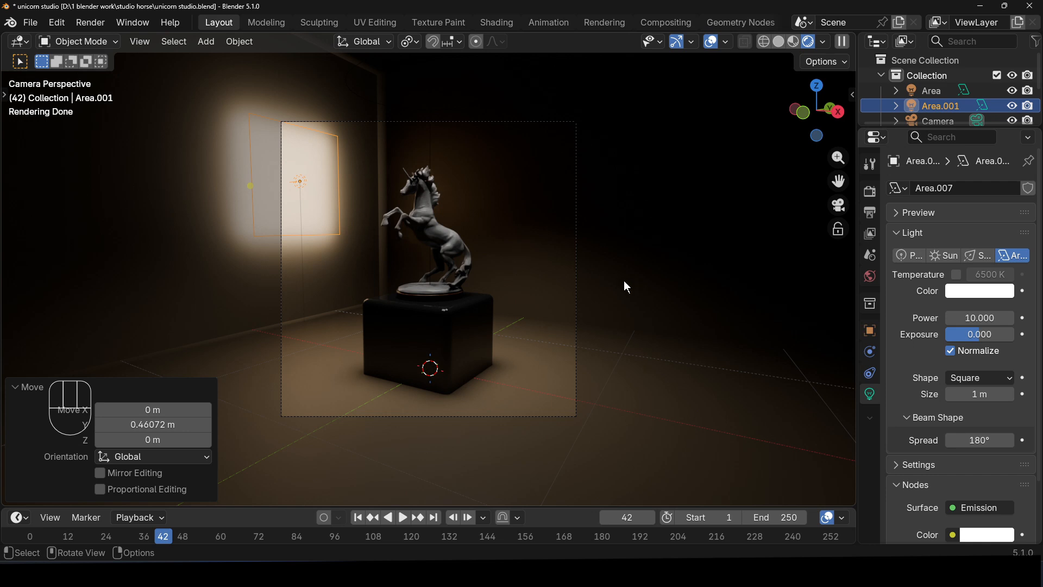
Set the area light's beam spread to 0° and assign an Image Texture to its emission color.
drag(984, 440, 937, 440)
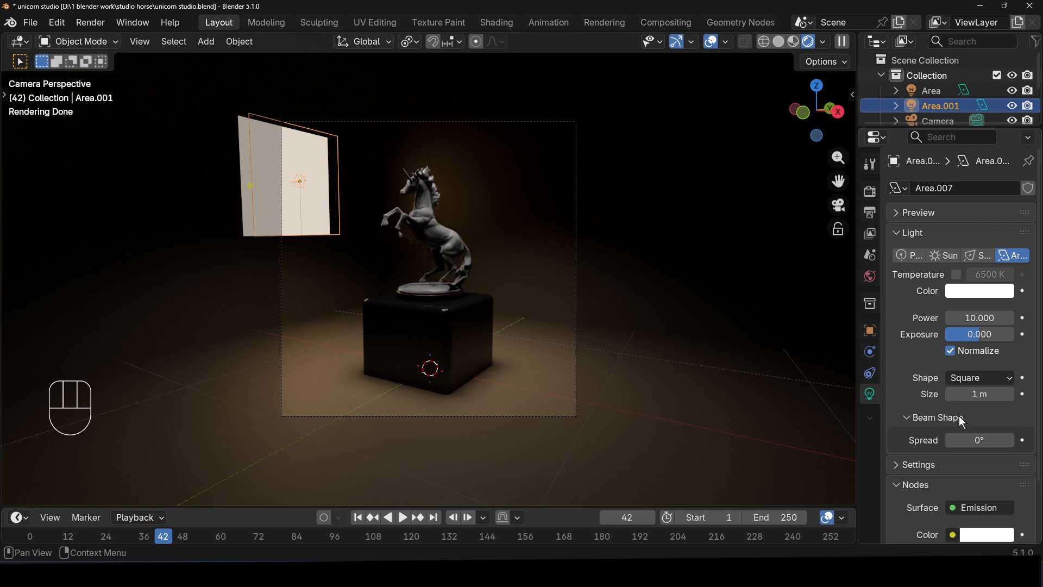
scroll(917, 416, down, 3)
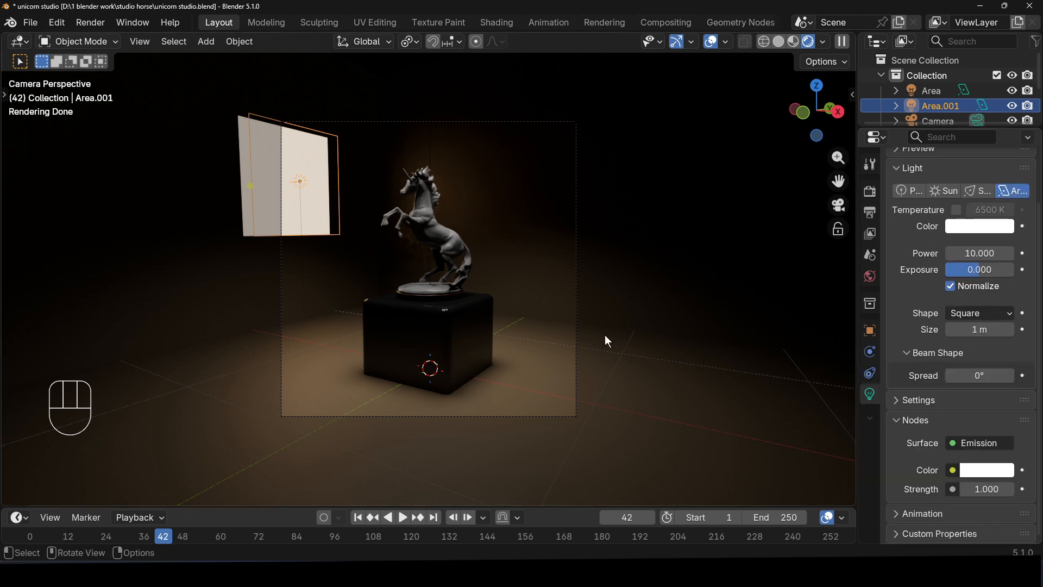
click(954, 471)
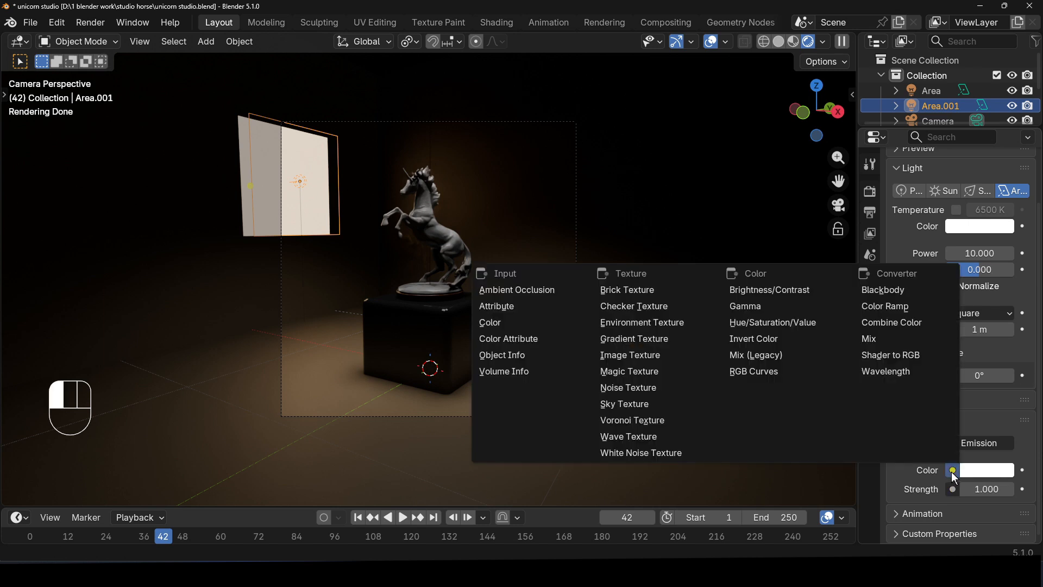
click(663, 353)
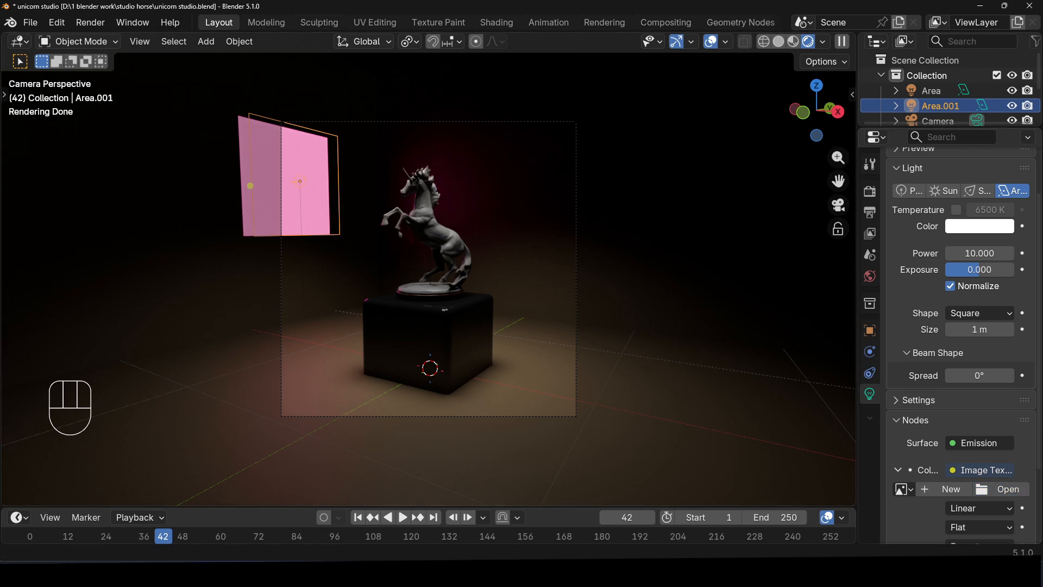
Open the image browser for the light's Image Texture and go to the gobo folder.
drag(0, 77, 684, 45)
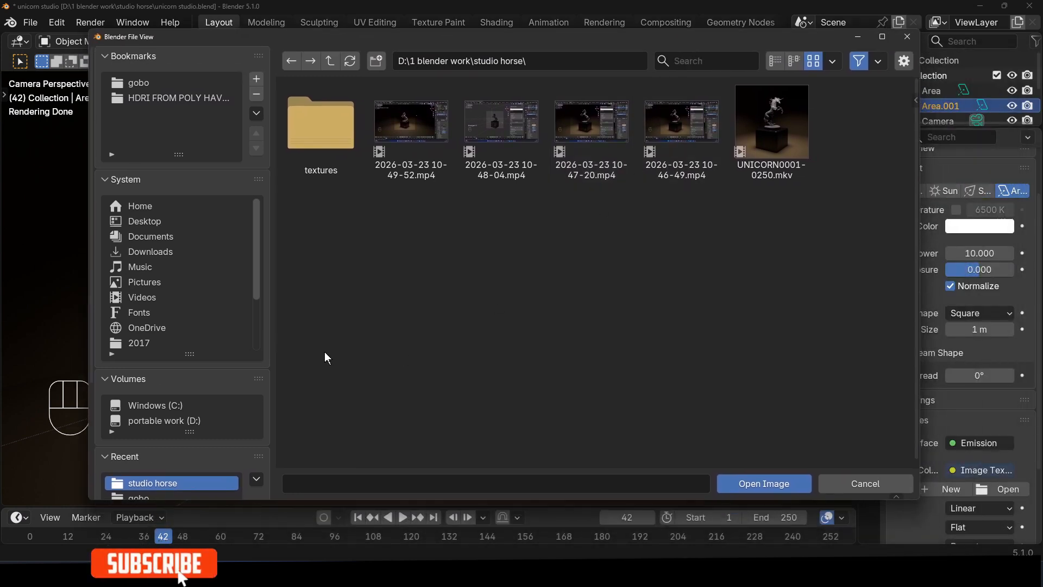
scroll(146, 393, down, 6)
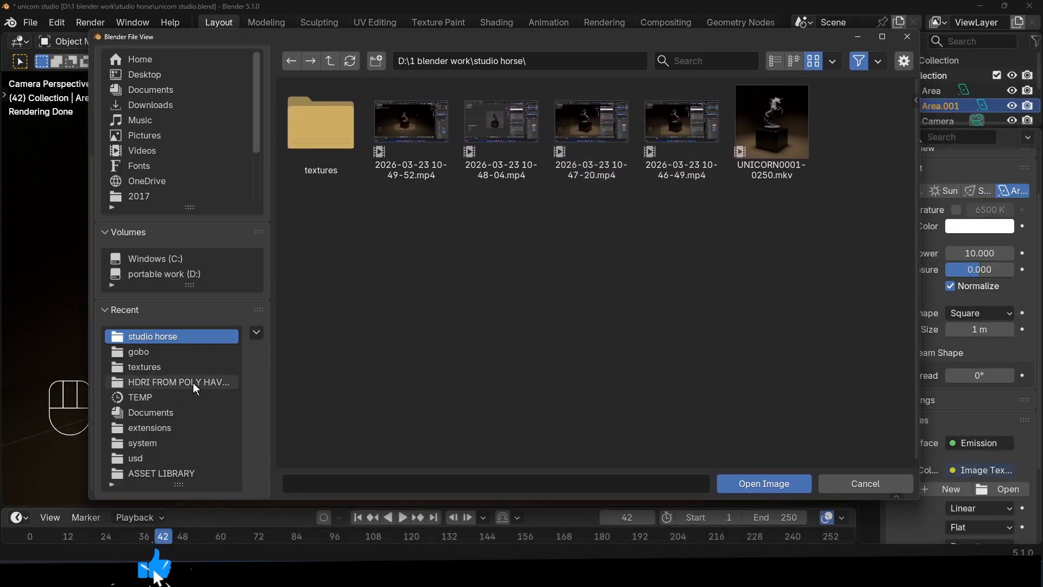
click(172, 352)
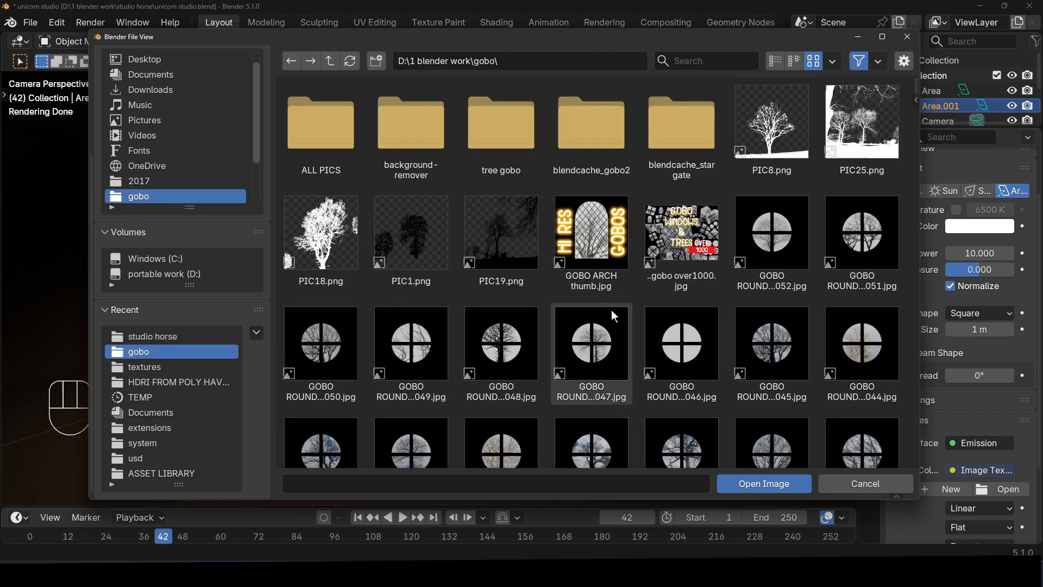
Load the vertical-blinds gobo image GOBO SQUAREWVB.0049.jpg as the area light's emission texture.
scroll(624, 310, down, 10)
scroll(649, 312, down, 14)
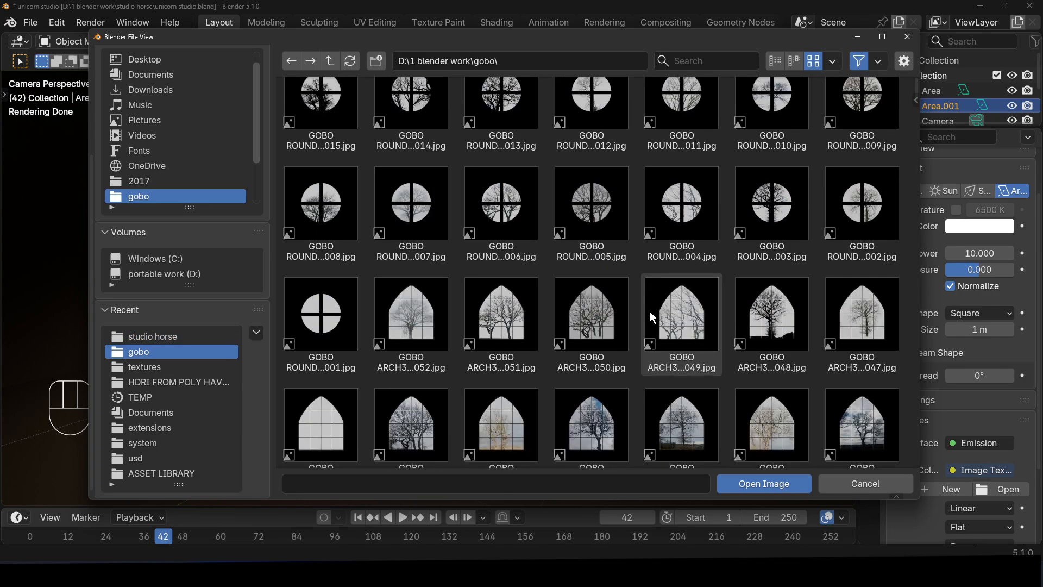
scroll(650, 311, down, 12)
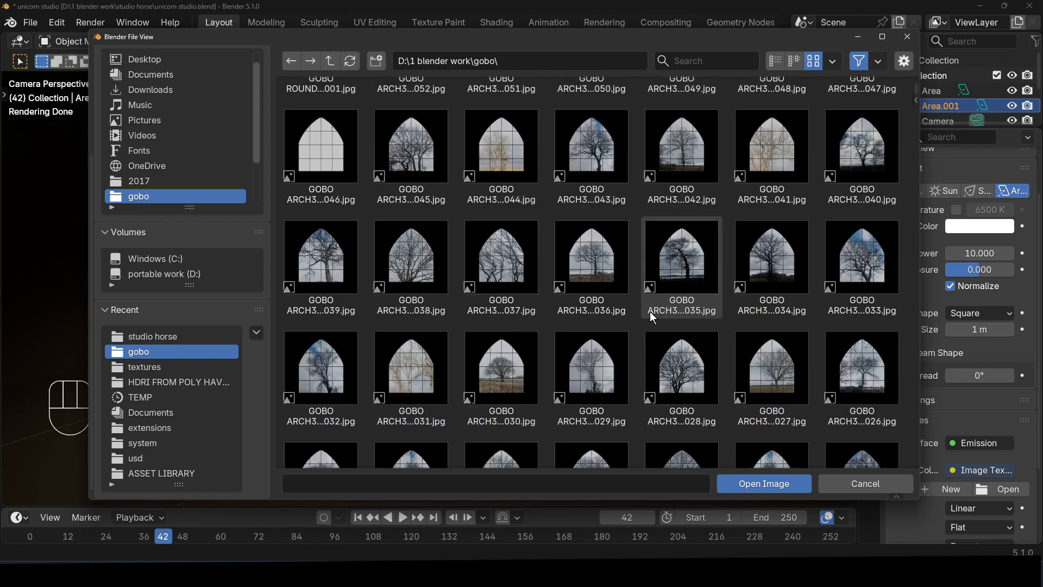
scroll(650, 311, down, 15)
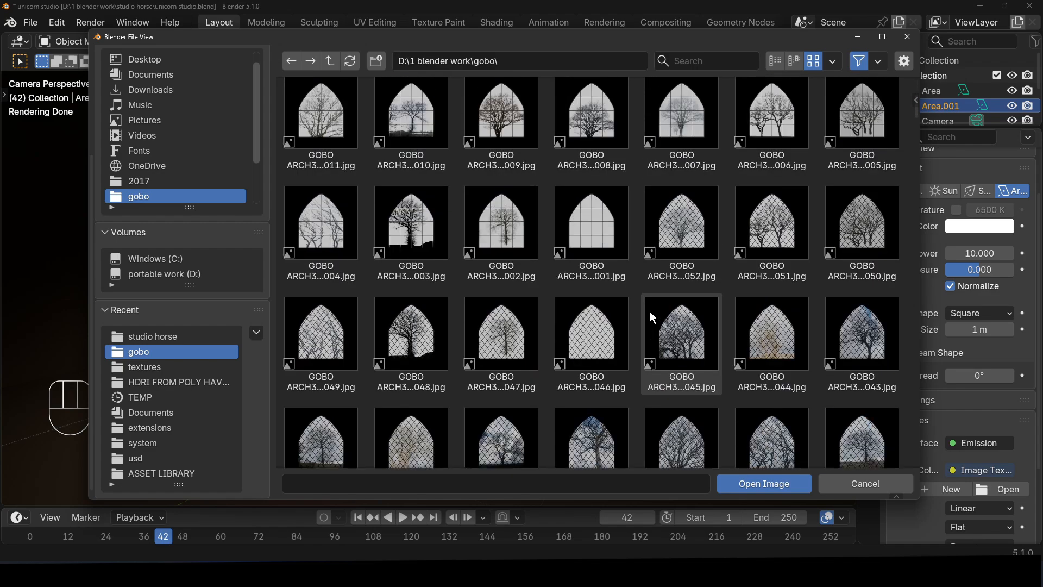
scroll(650, 311, down, 15)
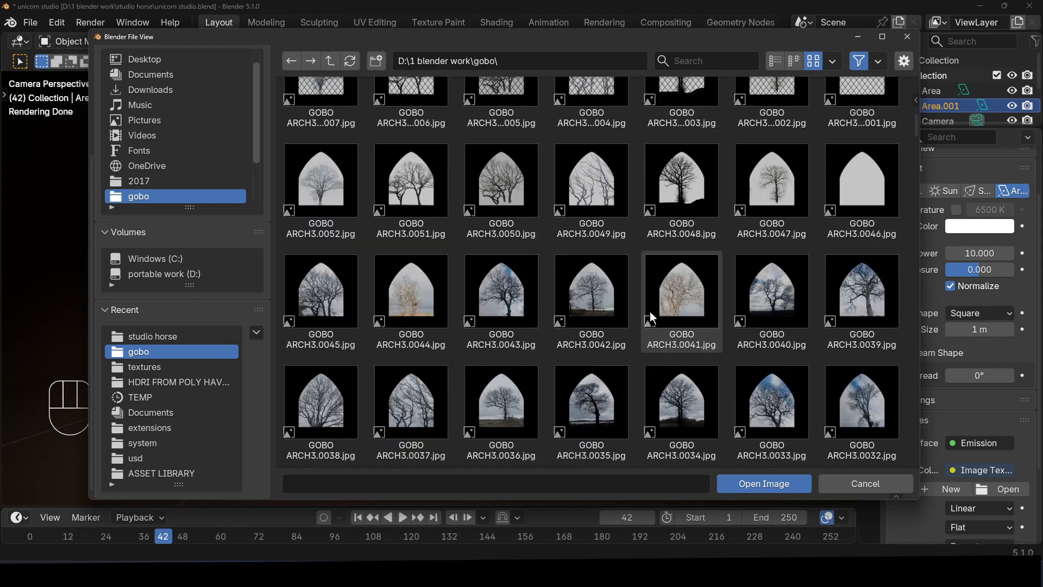
scroll(650, 311, down, 15)
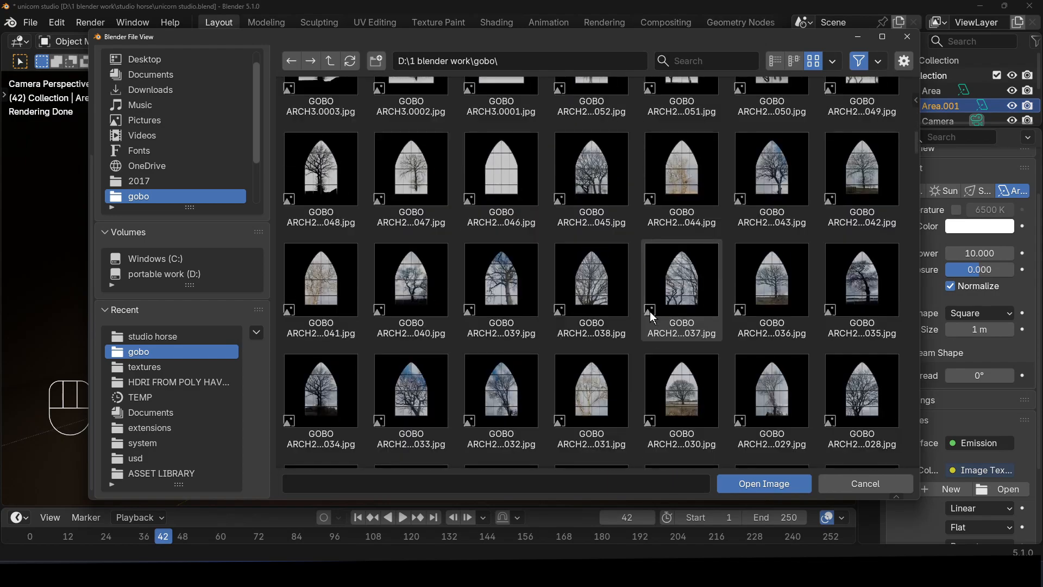
drag(914, 153, 907, 419)
scroll(906, 371, down, 16)
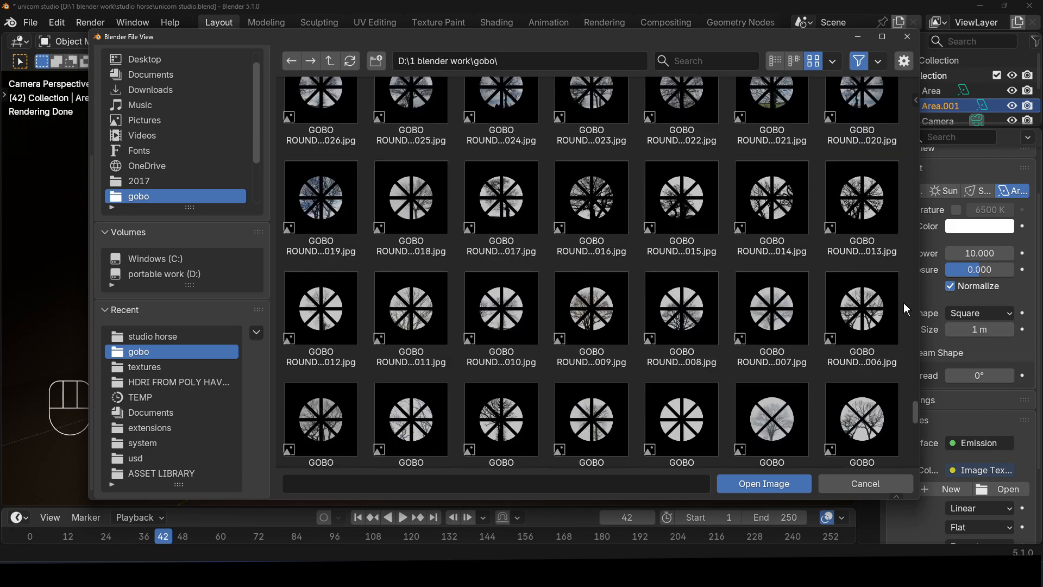
drag(913, 253, 912, 356)
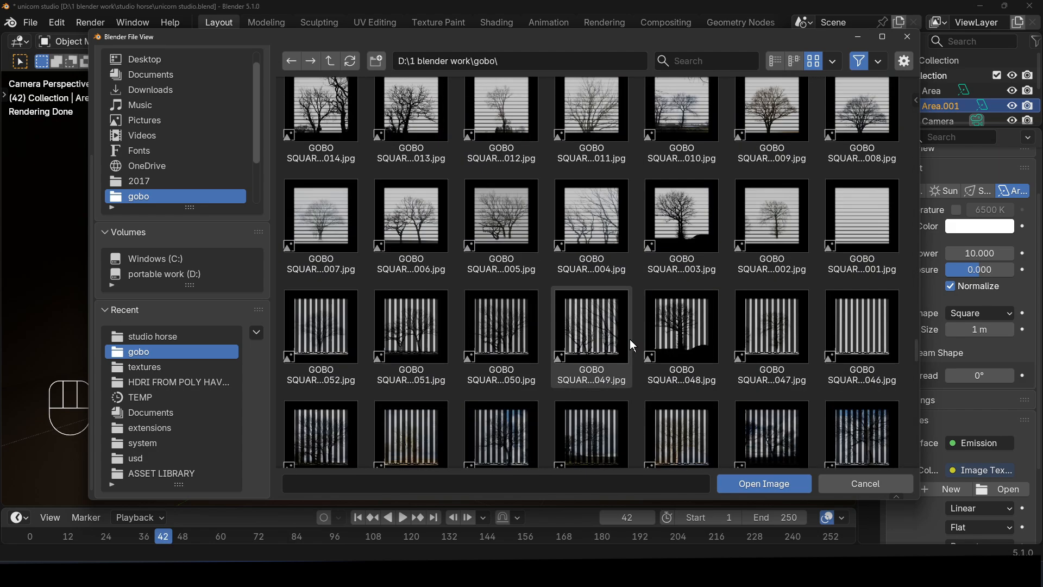
double_click(576, 339)
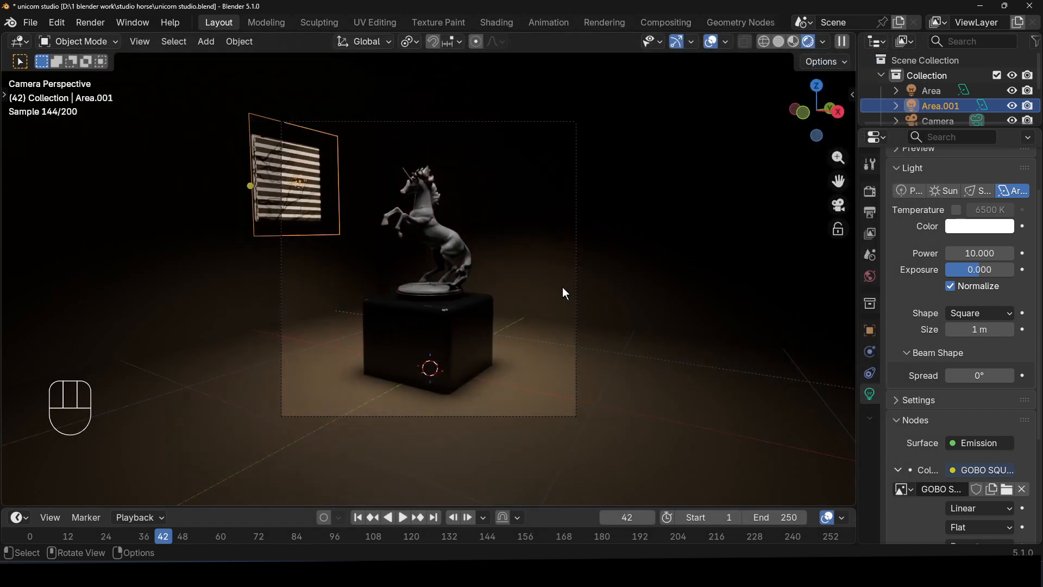
drag(313, 232, 312, 231)
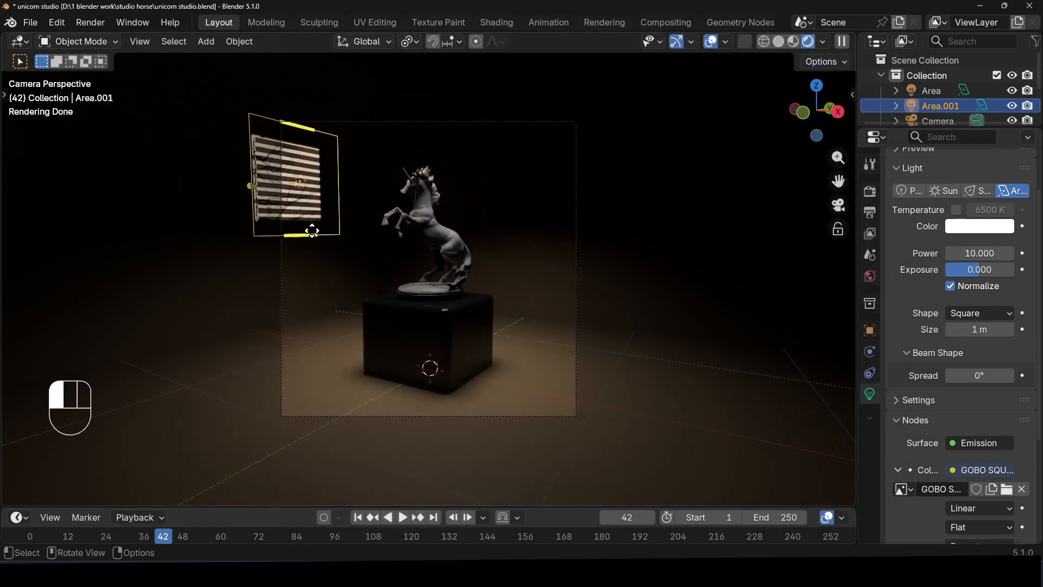
click(364, 239)
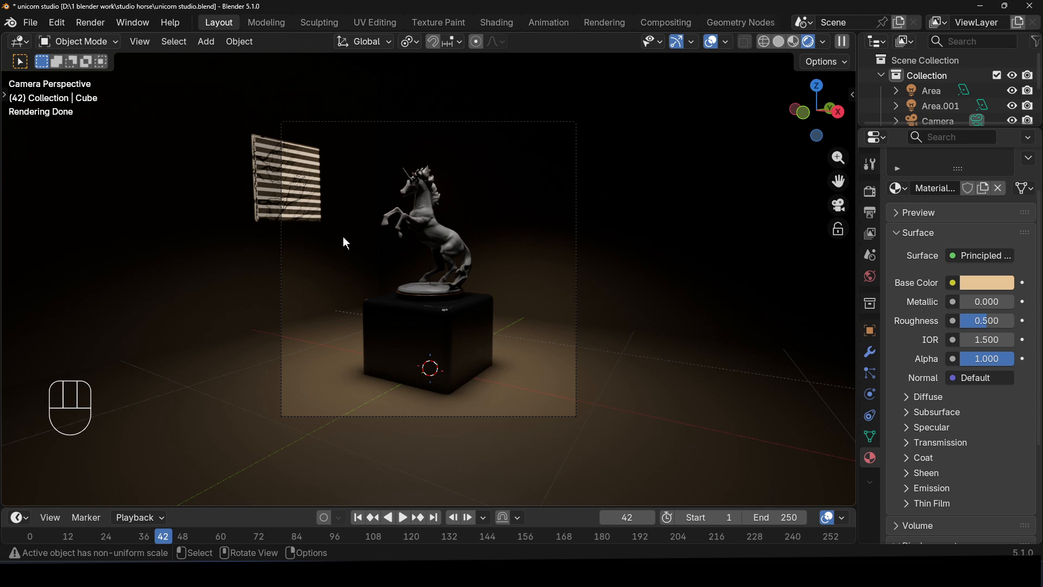
key(KP_Enter)
key(ctrl+z)
Rotate the gobo area light 90° around its local Z axis.
key(r)
key(z)
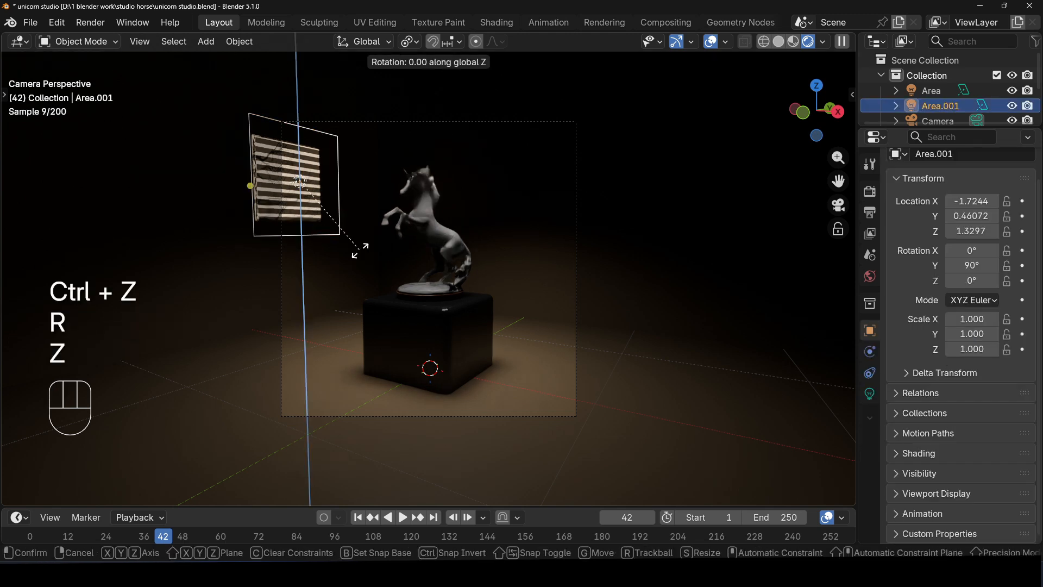
key(z)
key(KP_9)
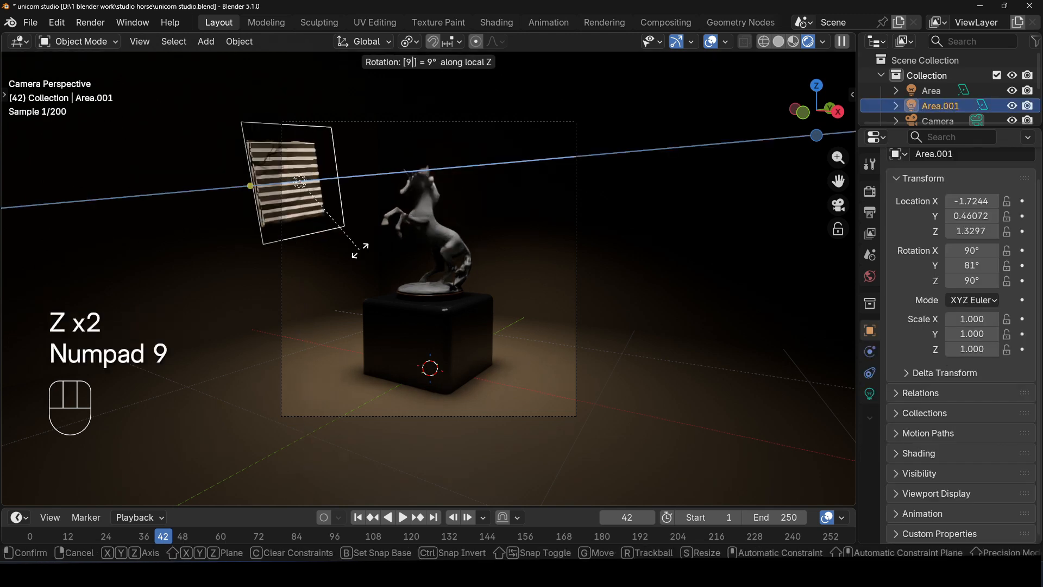
key(KP_0)
key(KP_Enter)
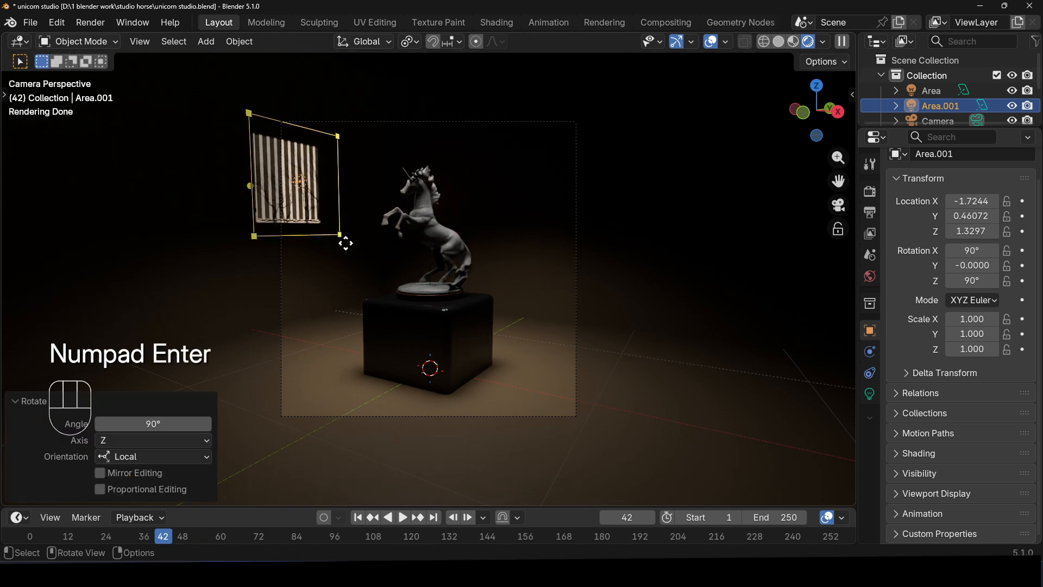
Reposition the gobo area light to about X -1.76 m, Y 0.82 m and Z 1.09 m.
key(g)
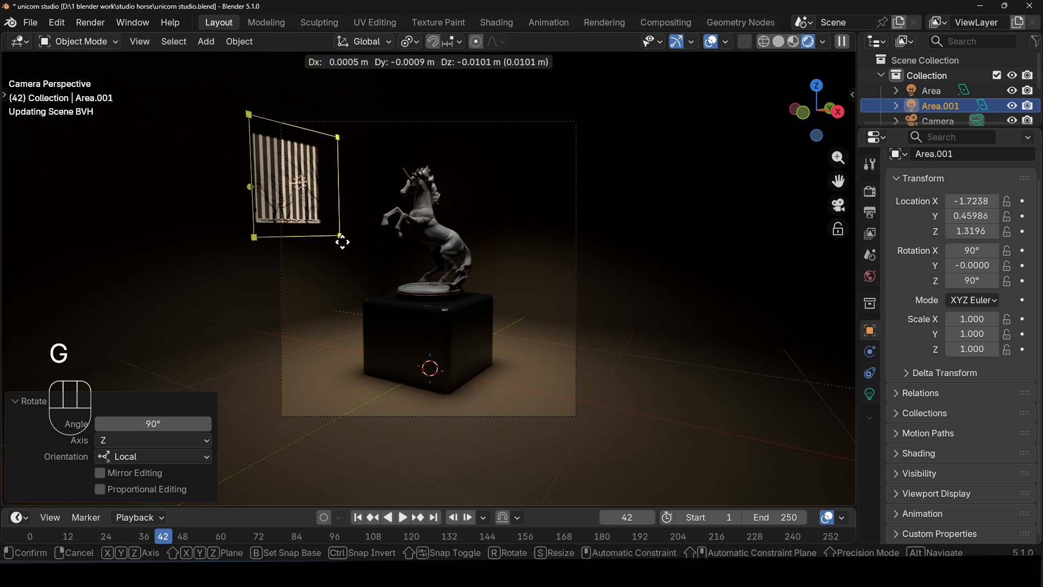
click(377, 267)
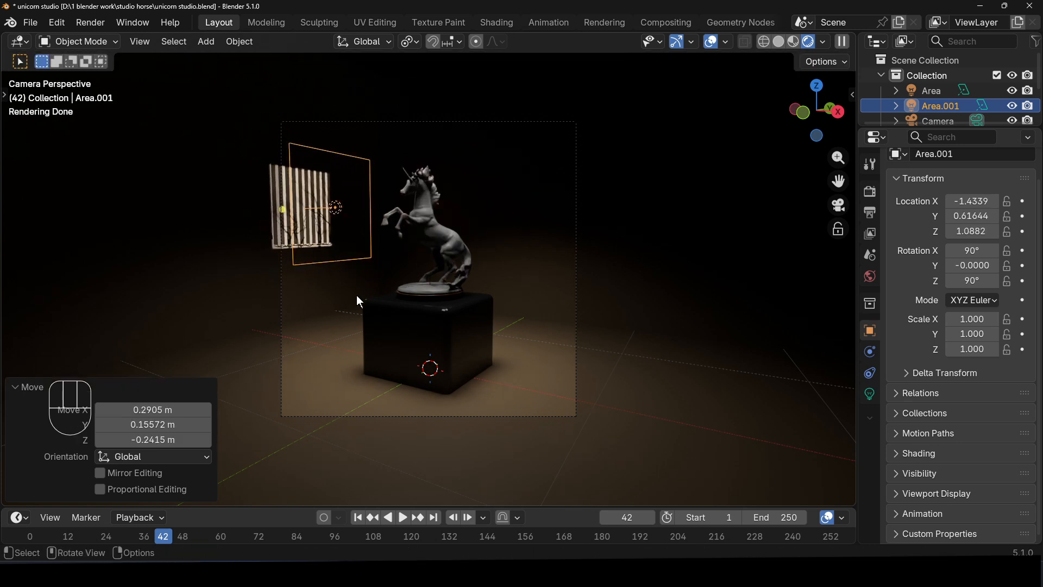
key(g)
key(y)
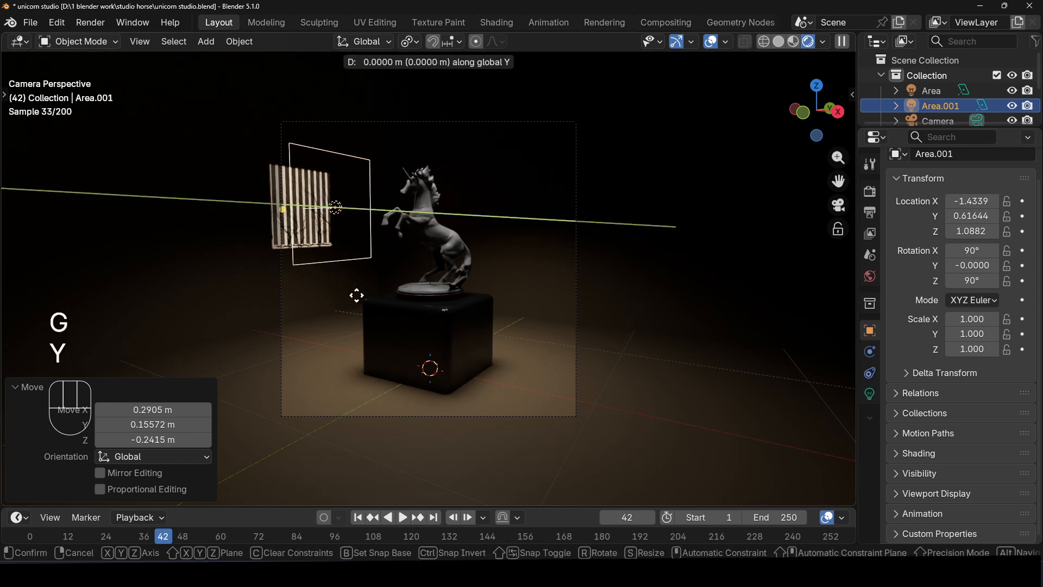
click(372, 292)
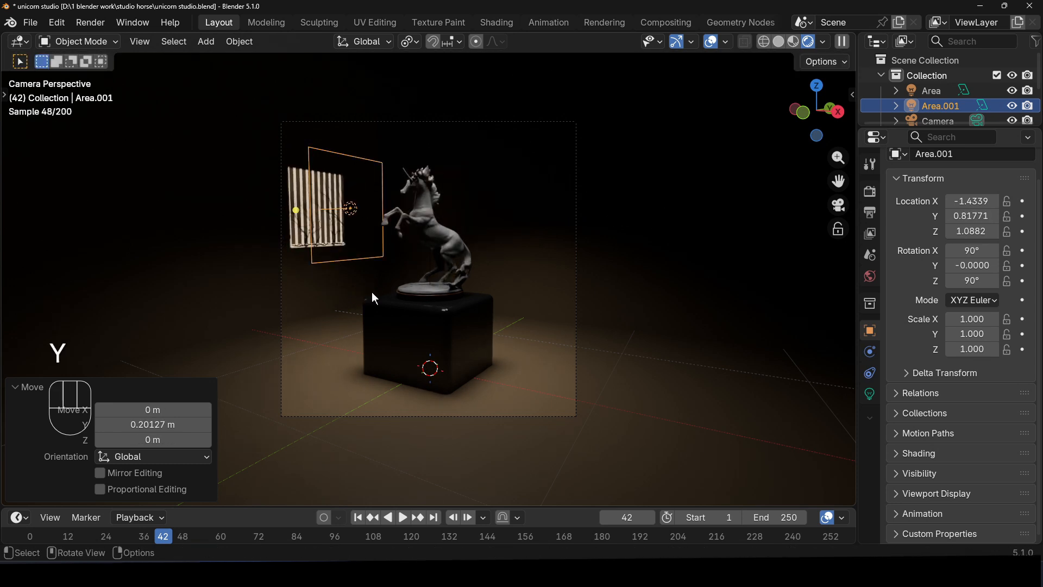
key(g)
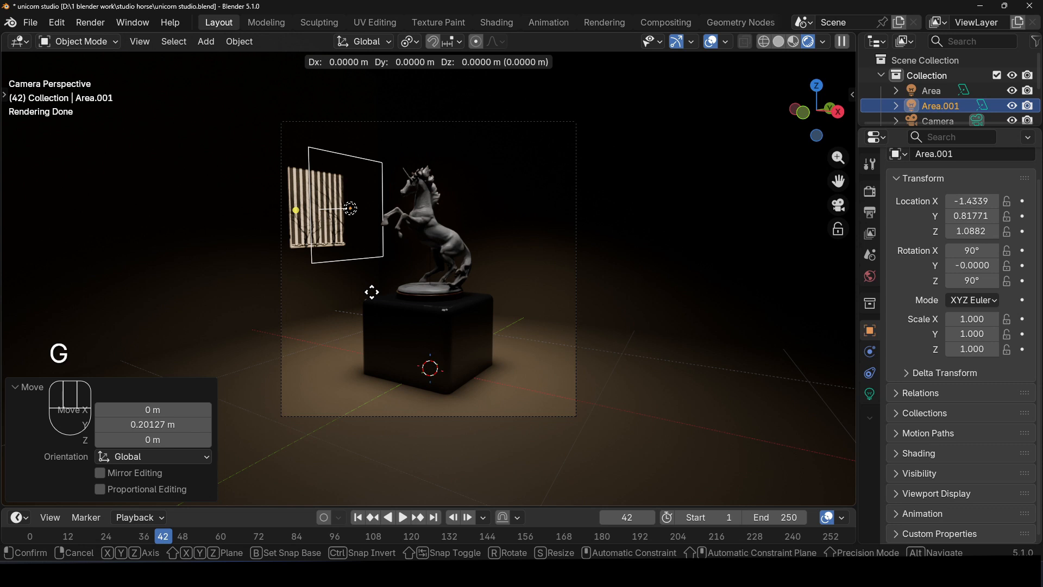
key(x)
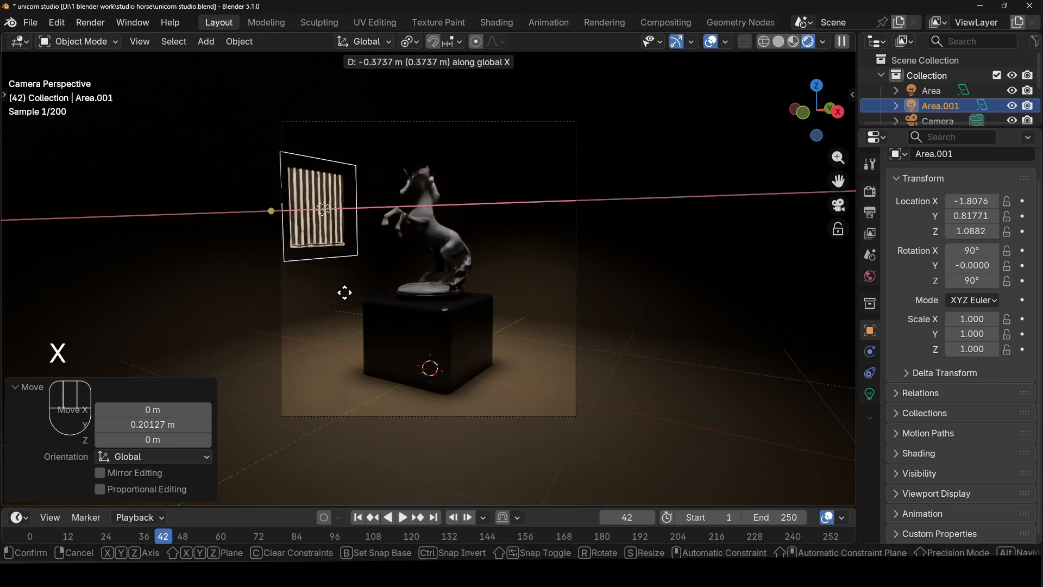
click(347, 293)
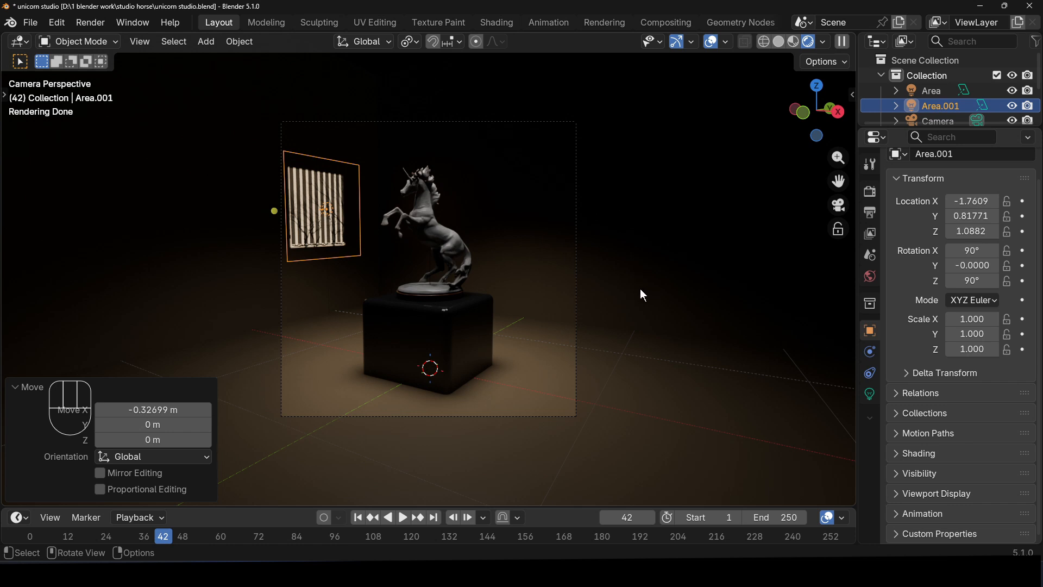
Set the Emission node's strength to 12.3 for the gobo light in the Shading workspace.
click(870, 394)
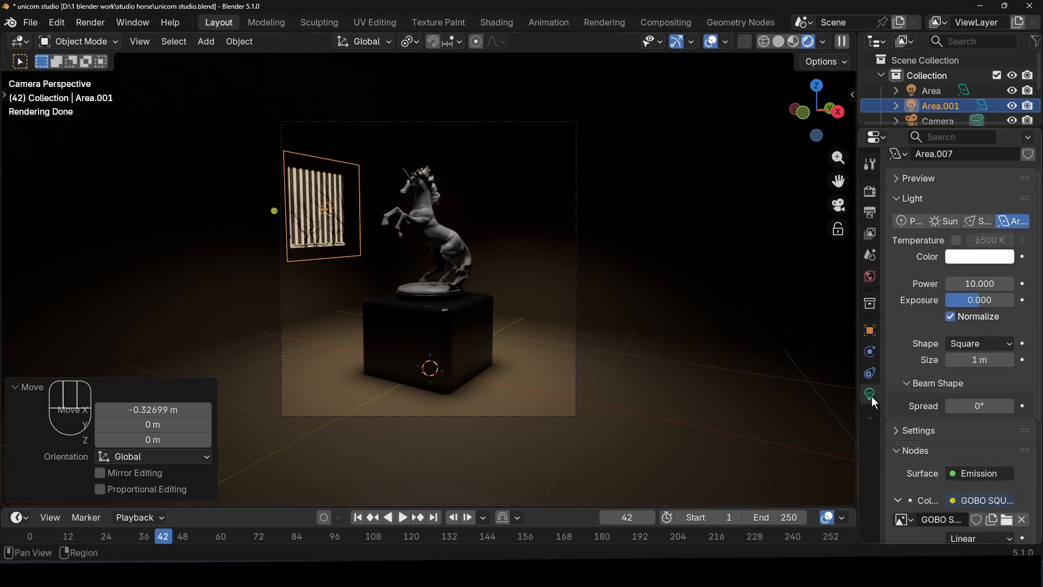
click(497, 22)
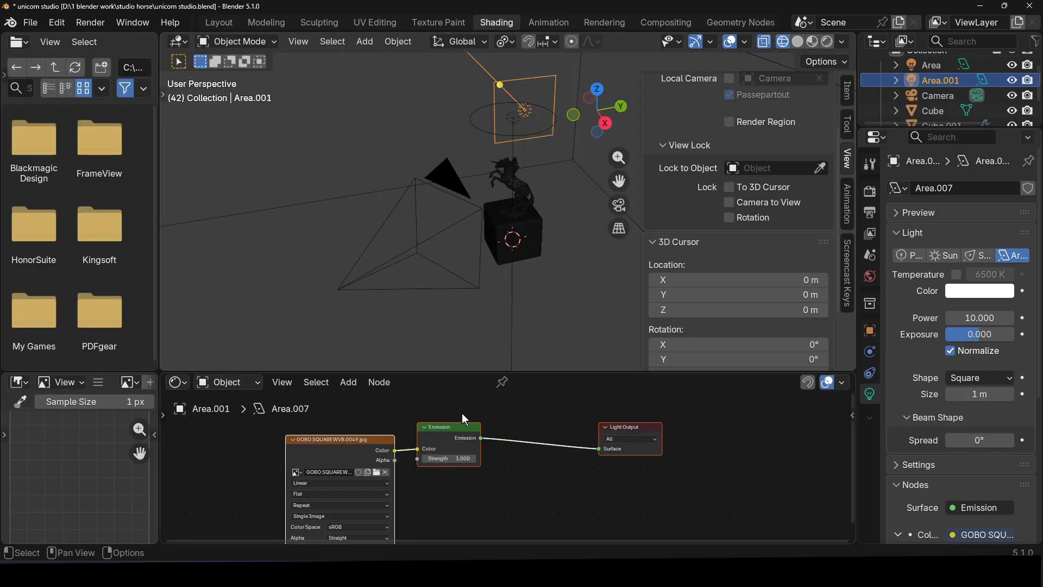
drag(462, 426, 502, 414)
click(504, 441)
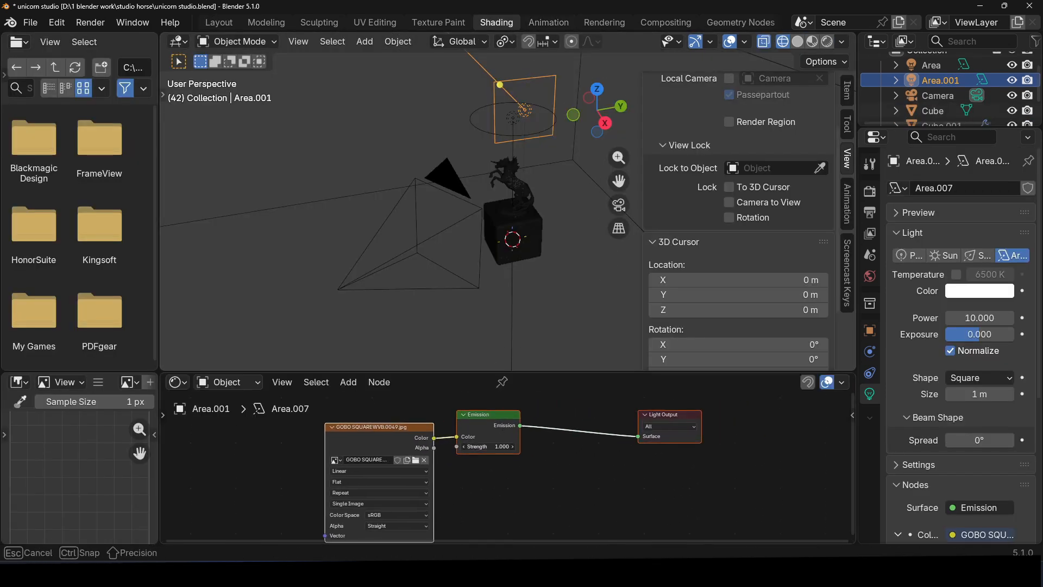
text(12.3)
key(Return)
Show the rendered camera view in the viewport and set the gobo light's Emission strength to 17.9.
click(828, 42)
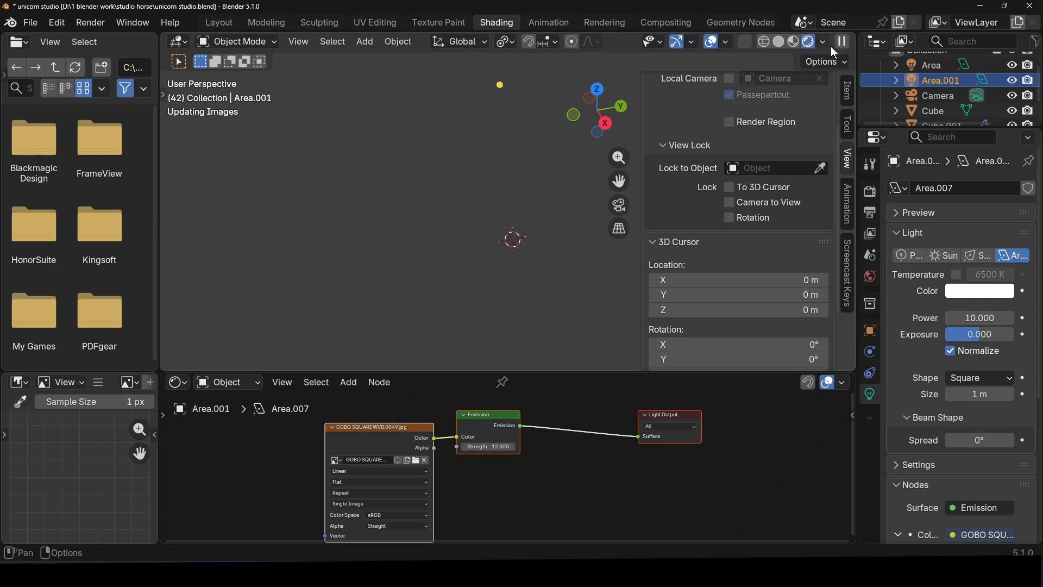
click(609, 194)
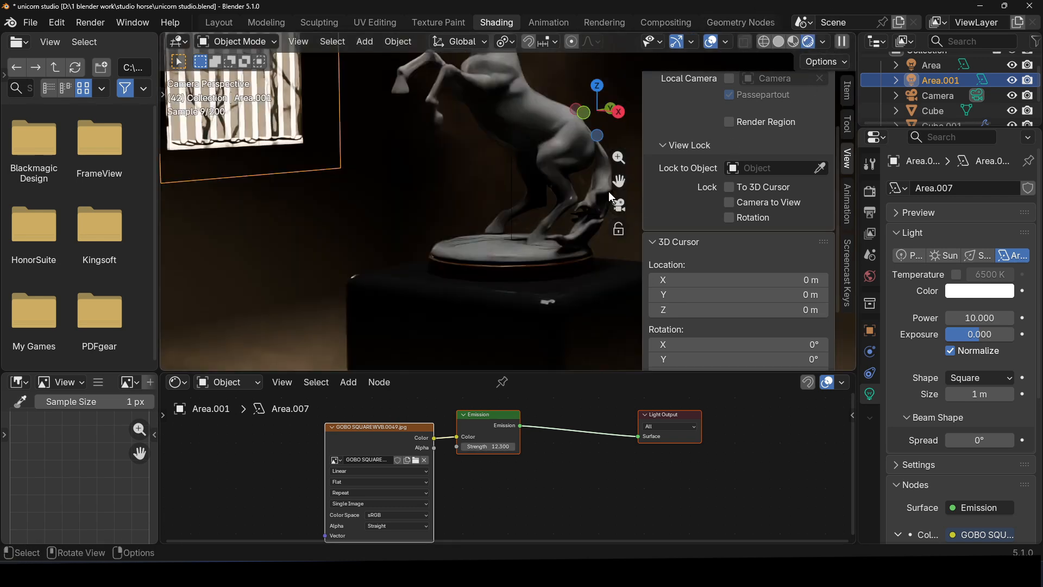
scroll(450, 185, down, 2)
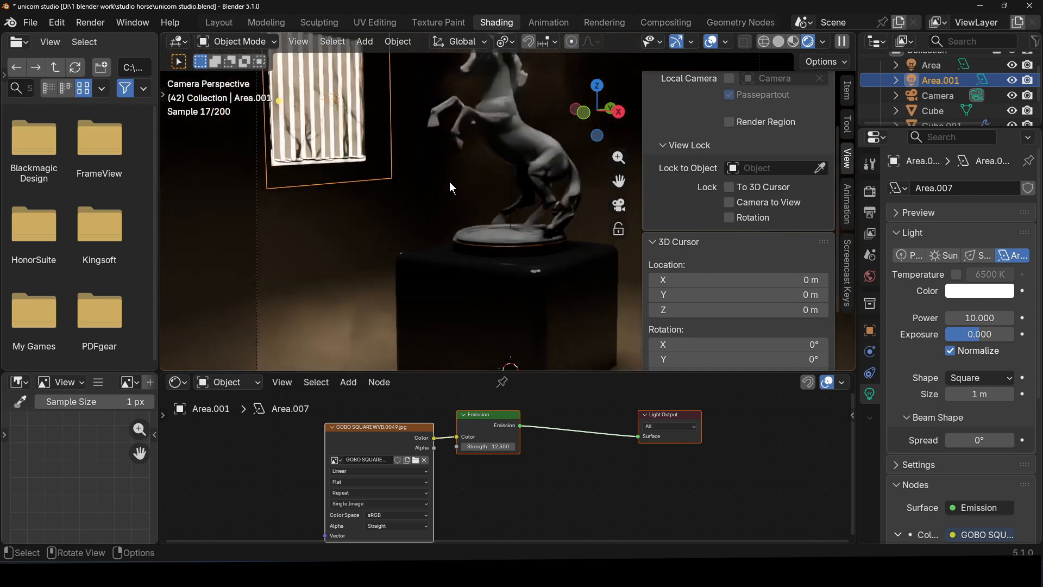
scroll(450, 181, down, 1)
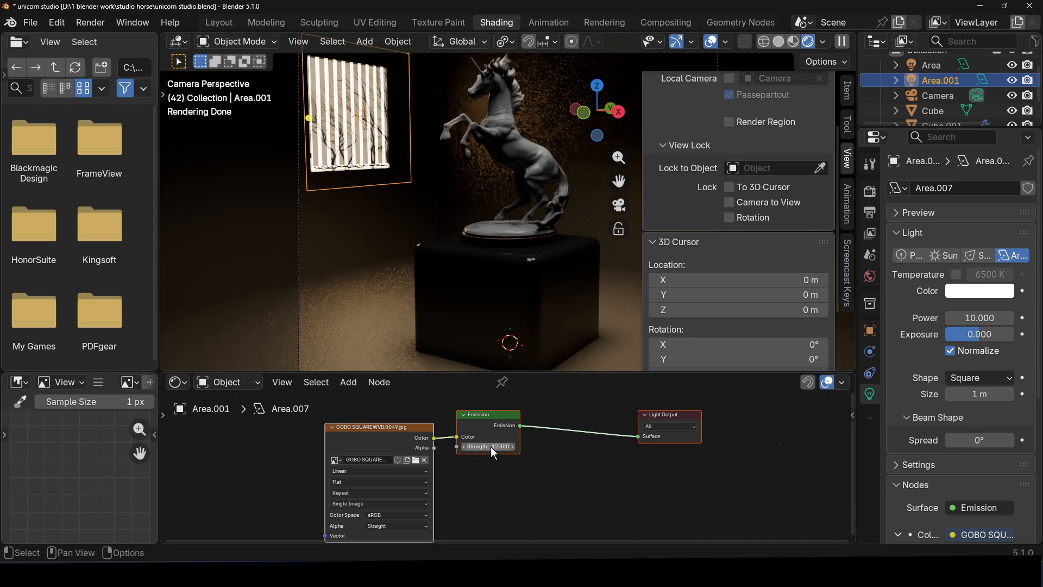
mouse_move(490, 446)
mouse_down()
mouse_move(543, 446)
mouse_move(481, 447)
mouse_move(495, 446)
mouse_up()
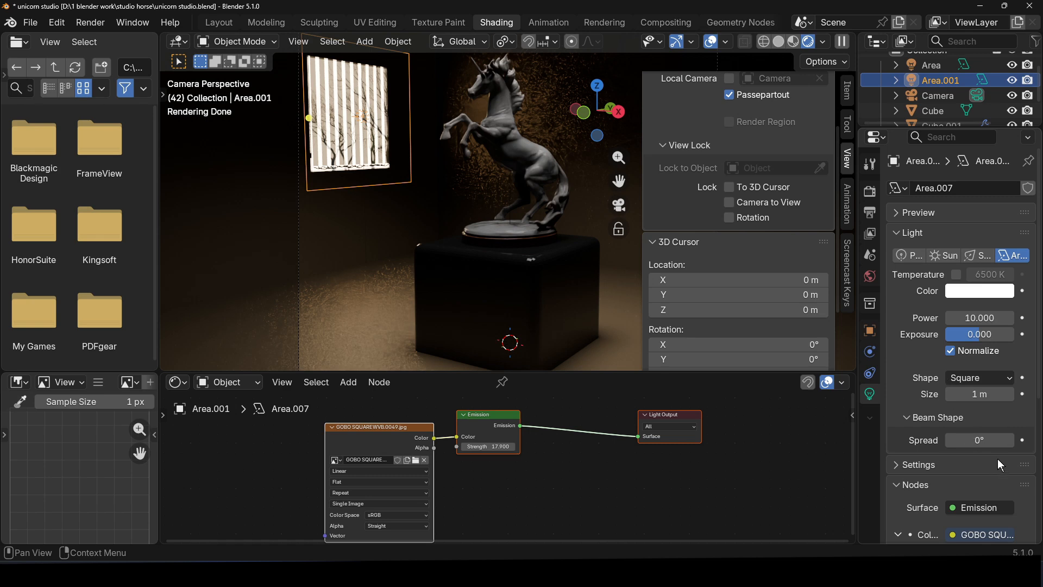
Try a beam spread of 40.6° on the gobo light and return it to 0°.
drag(981, 440, 1020, 440)
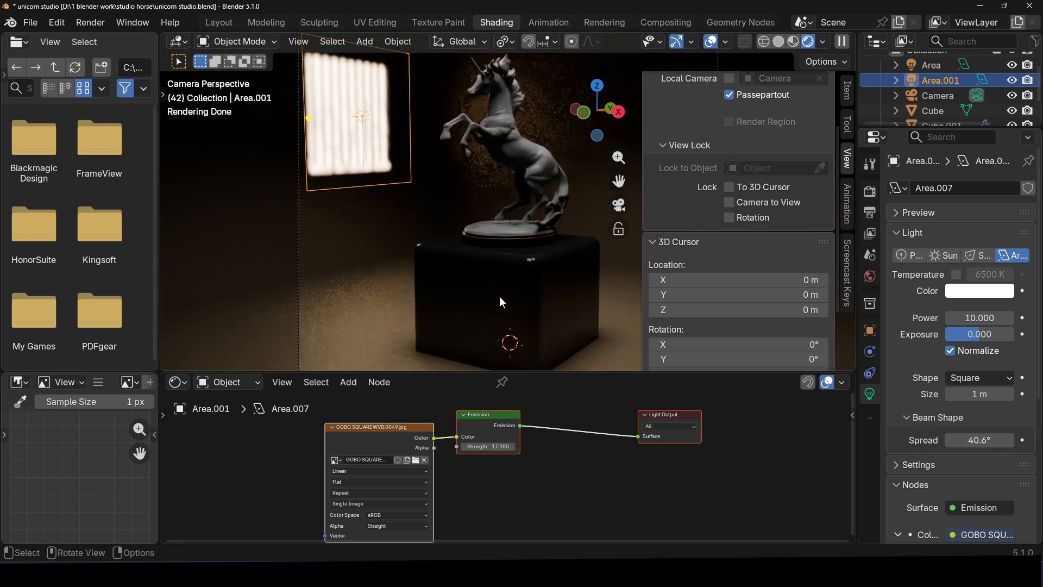
click(978, 394)
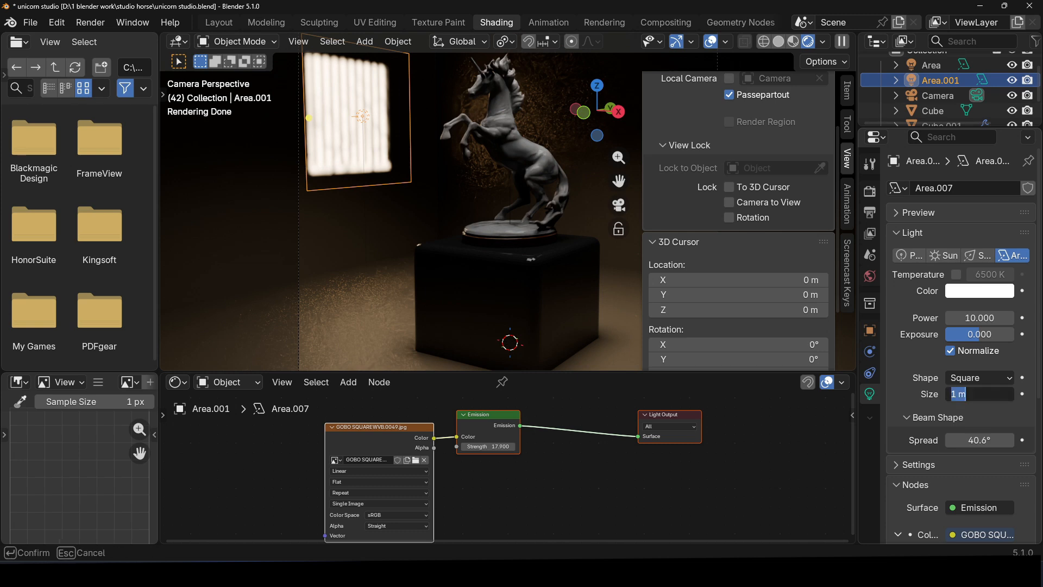
click(989, 440)
drag(990, 440, 950, 440)
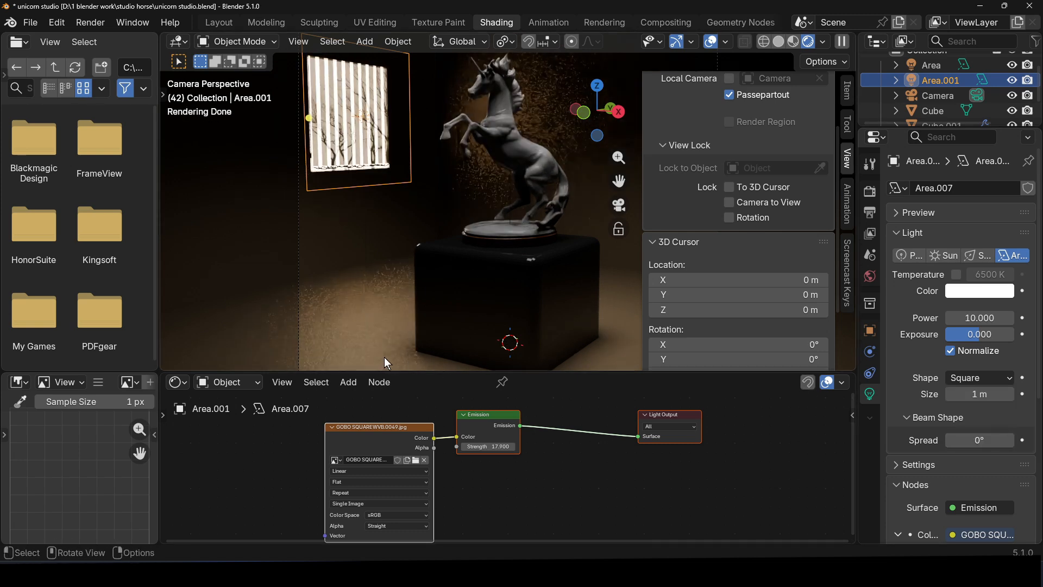
scroll(435, 315, down, 1)
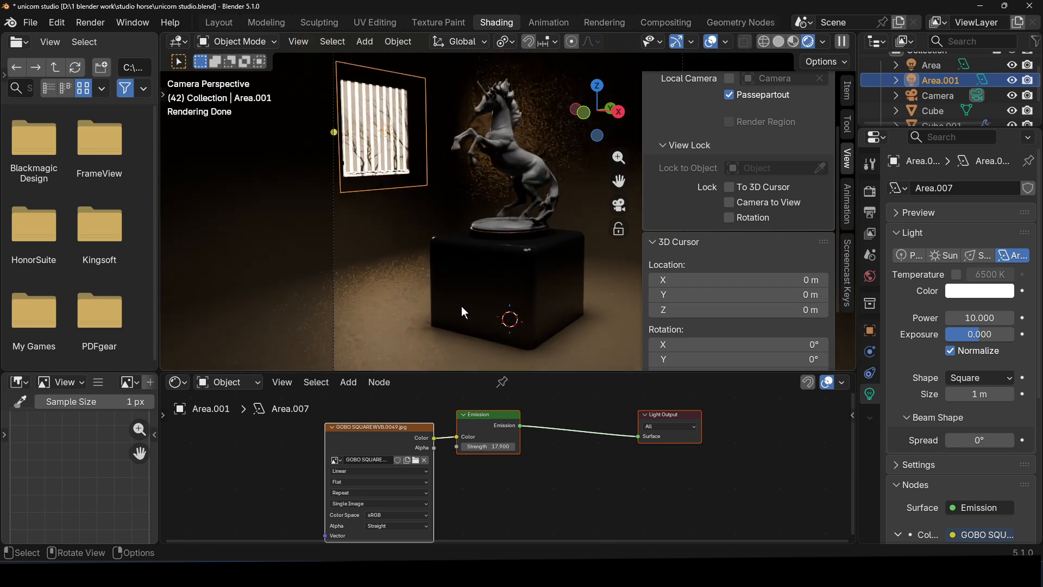
Render a still image of the statue scene with the window-blinds gobo light.
key(F12)
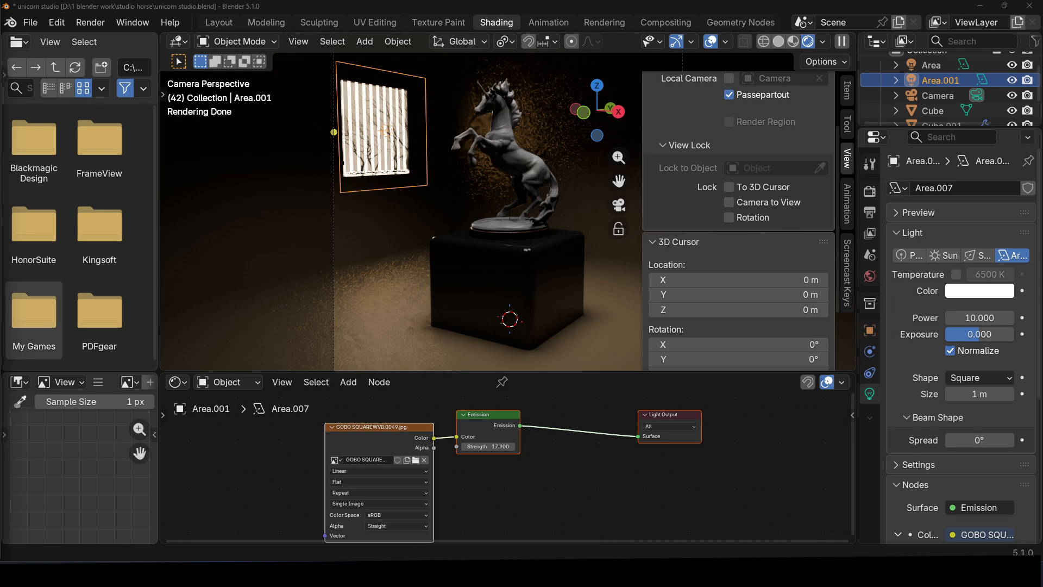
click(377, 282)
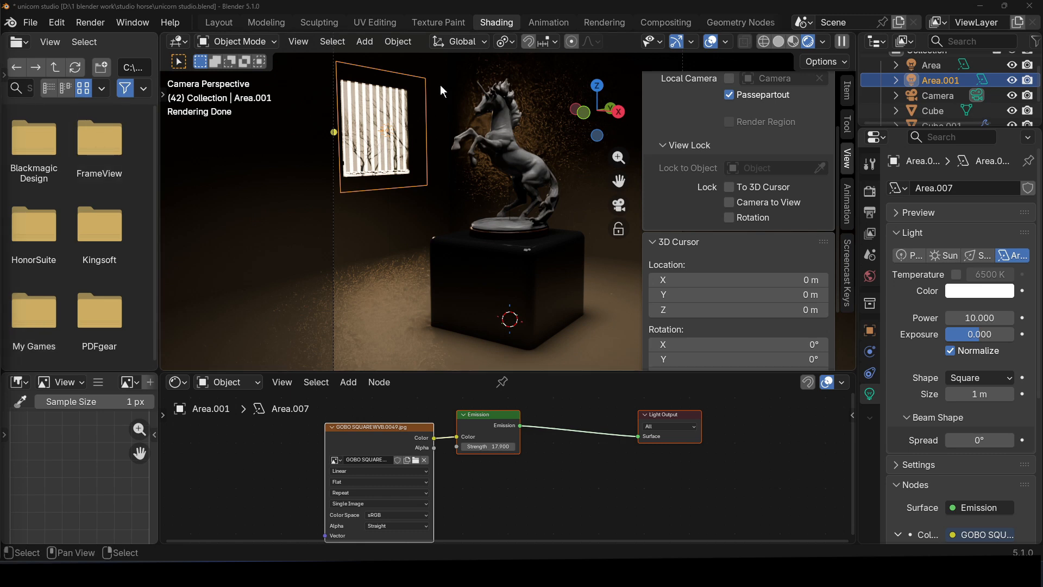
Try deleting the overhead Area light, then undo the deletion.
click(950, 65)
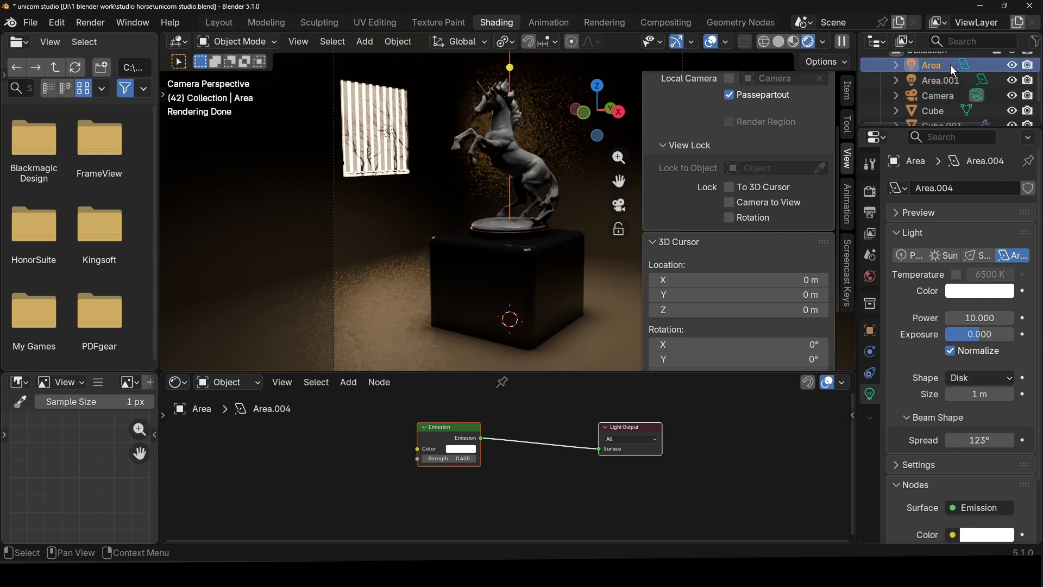
key(Delete)
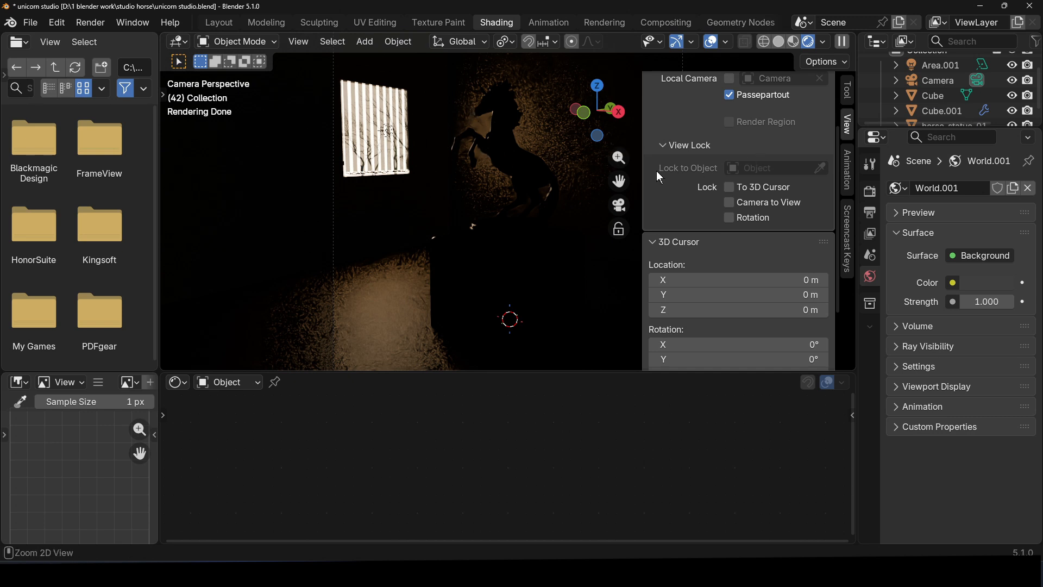
key(ctrl+z)
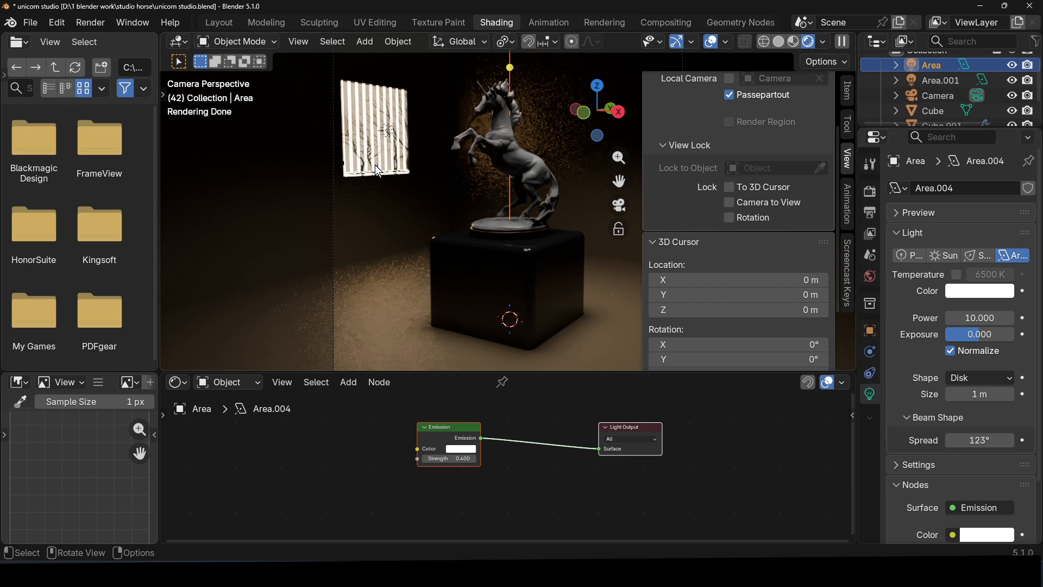
Rename the window-blinds gobo light to BACK W in the scene hierarchy.
click(402, 173)
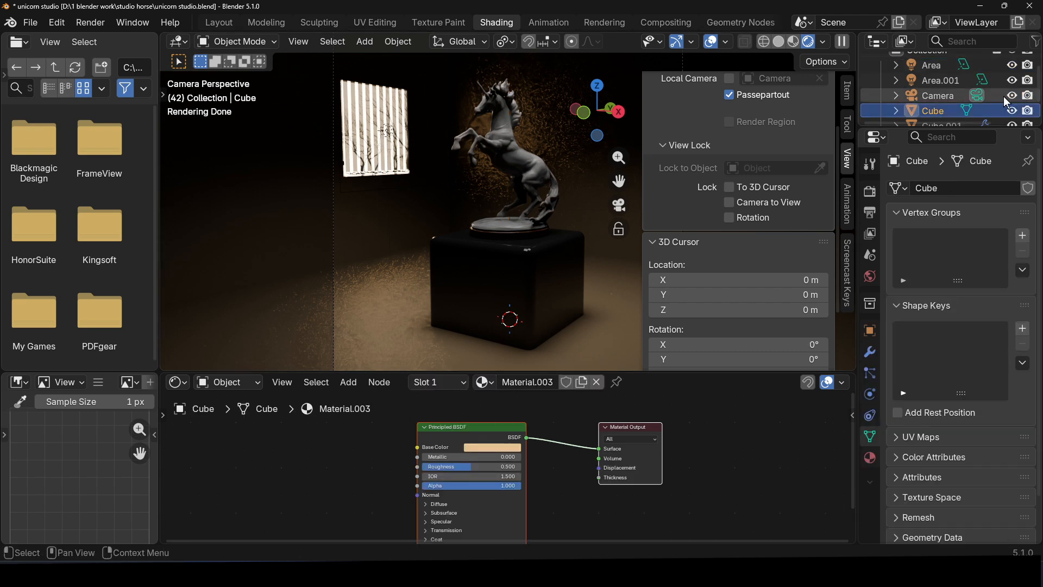
click(933, 80)
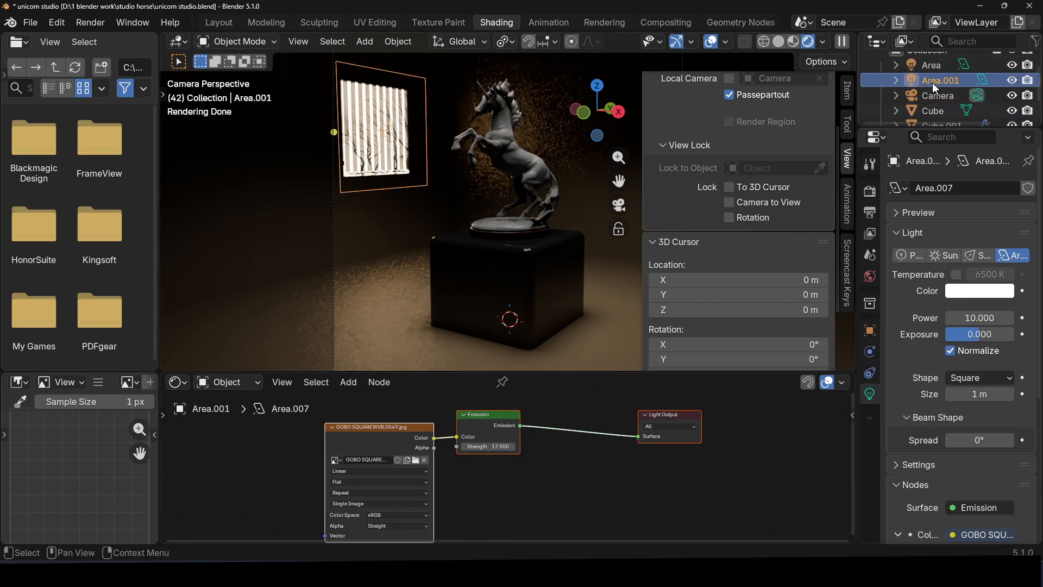
double_click(932, 82)
text(BA)
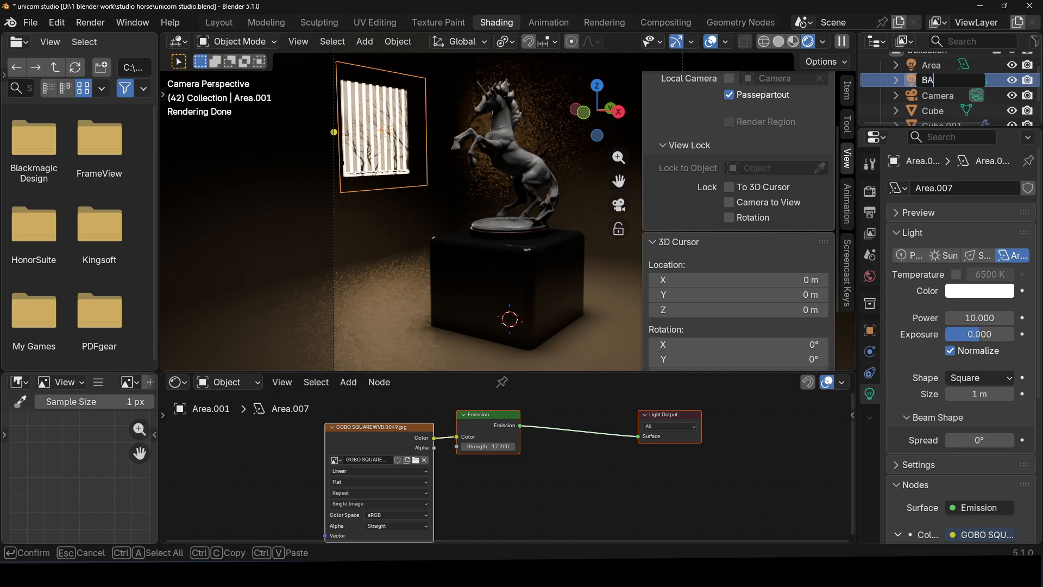
text(CK W)
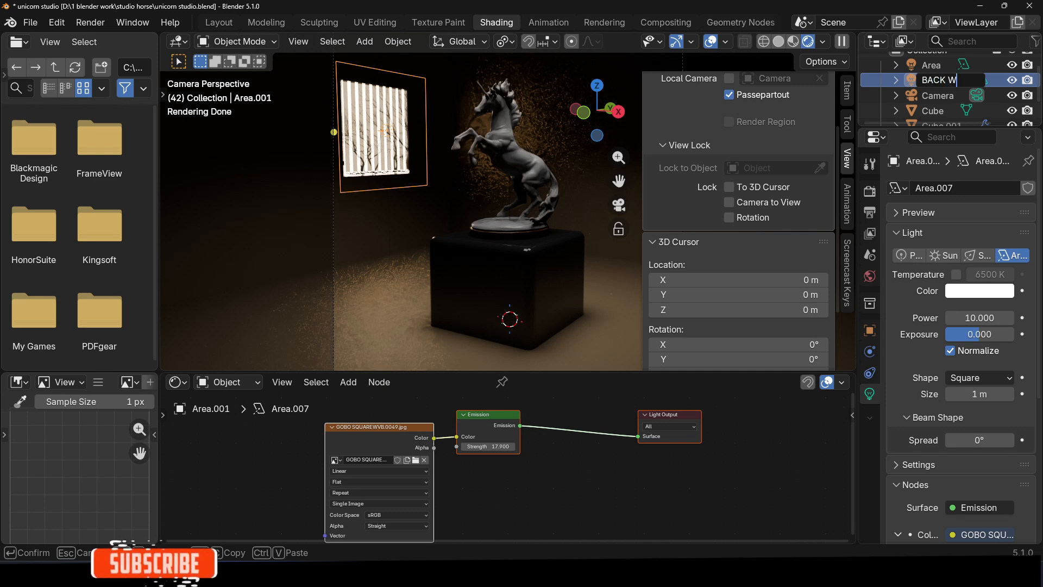
key(Return)
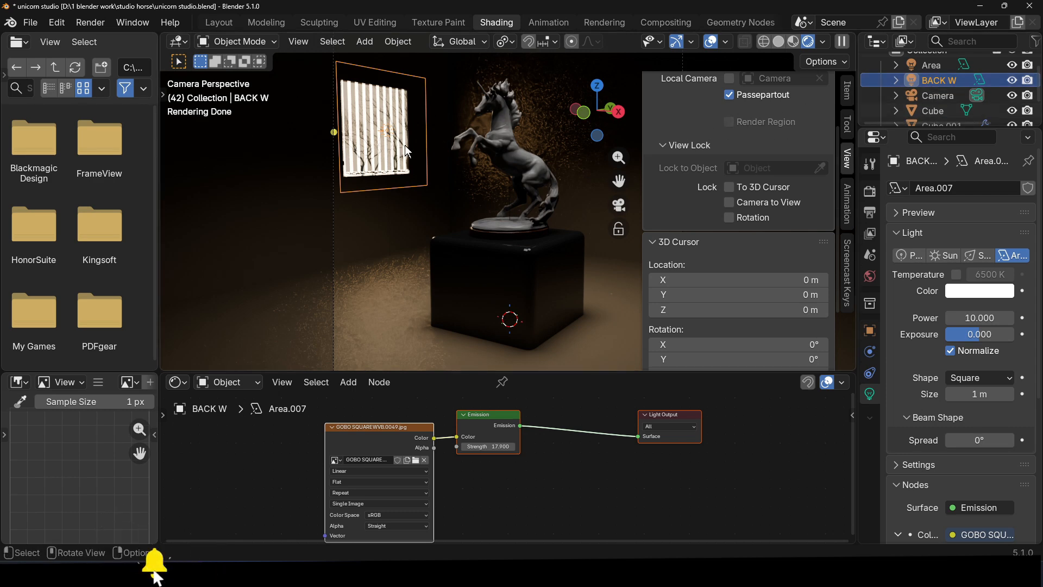
click(404, 160)
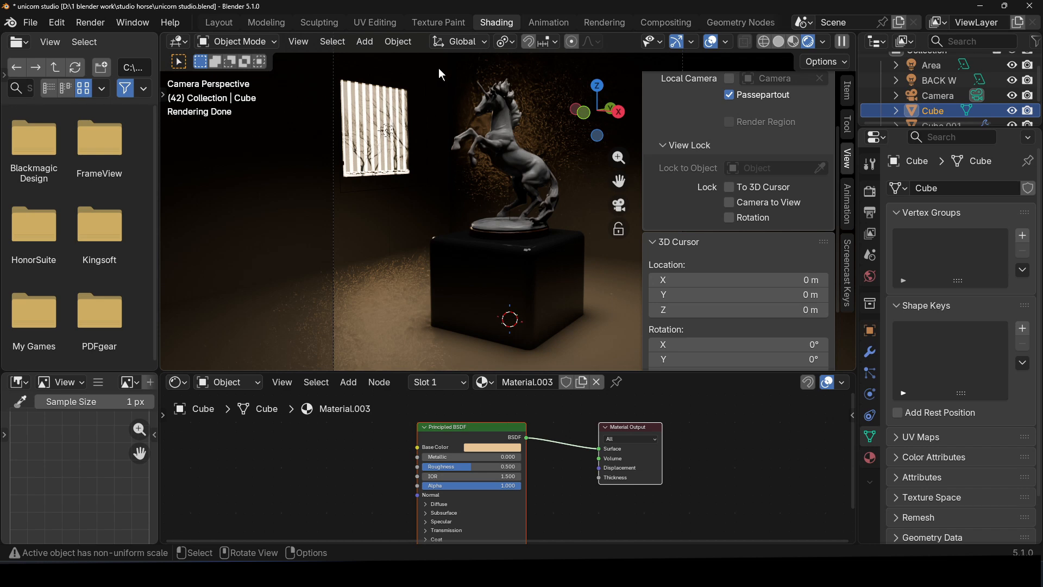
click(365, 42)
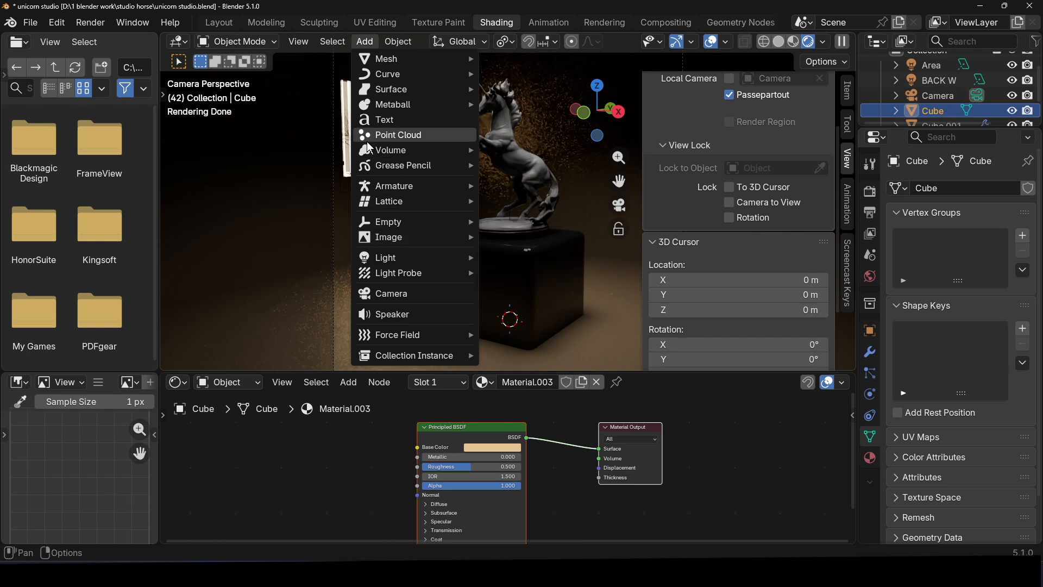
click(341, 171)
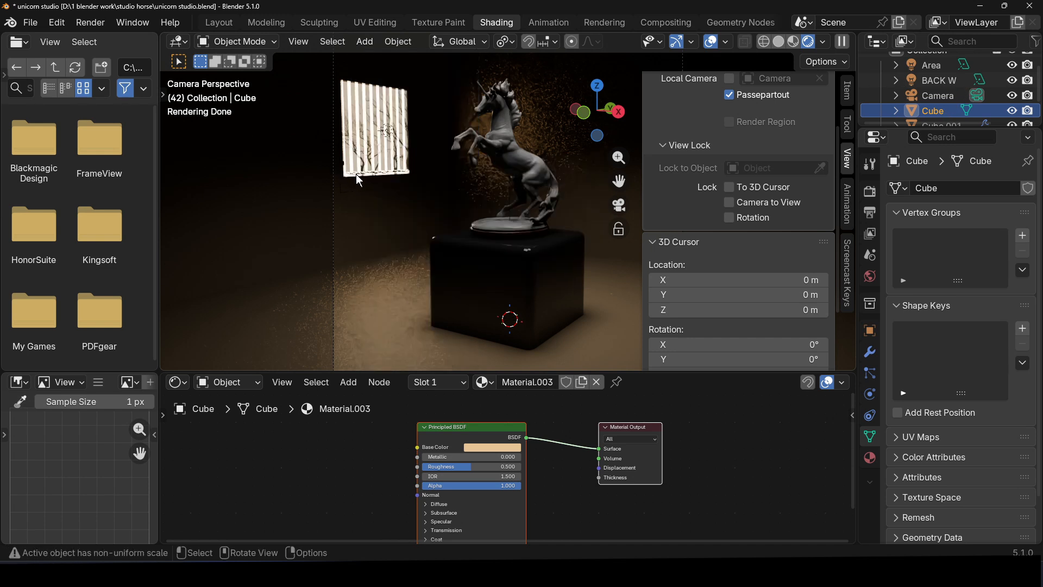
Duplicate the BACK W light in place and rotate the copy 90° about the global Z axis.
click(948, 80)
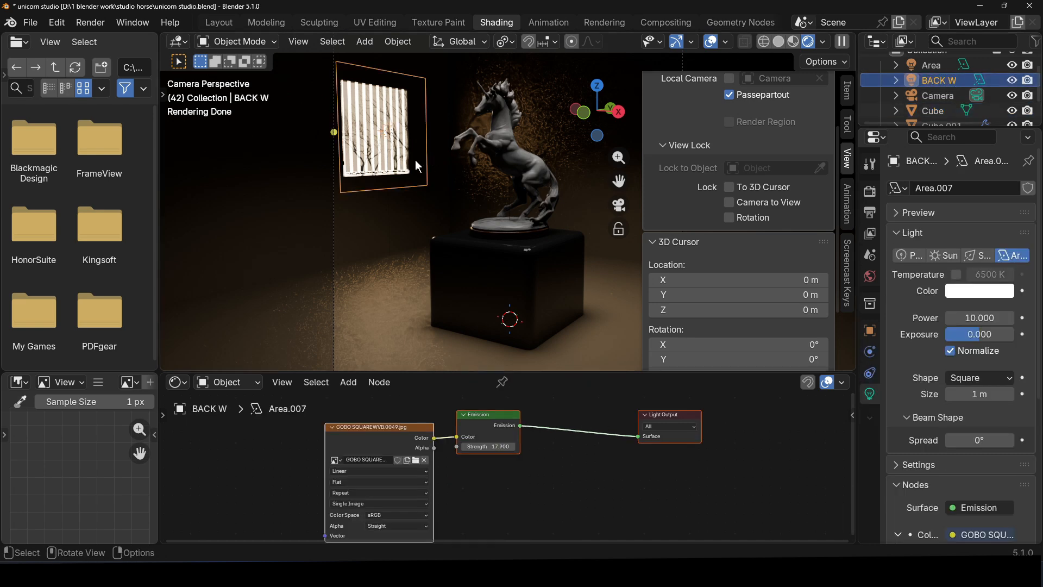
key(shift+d)
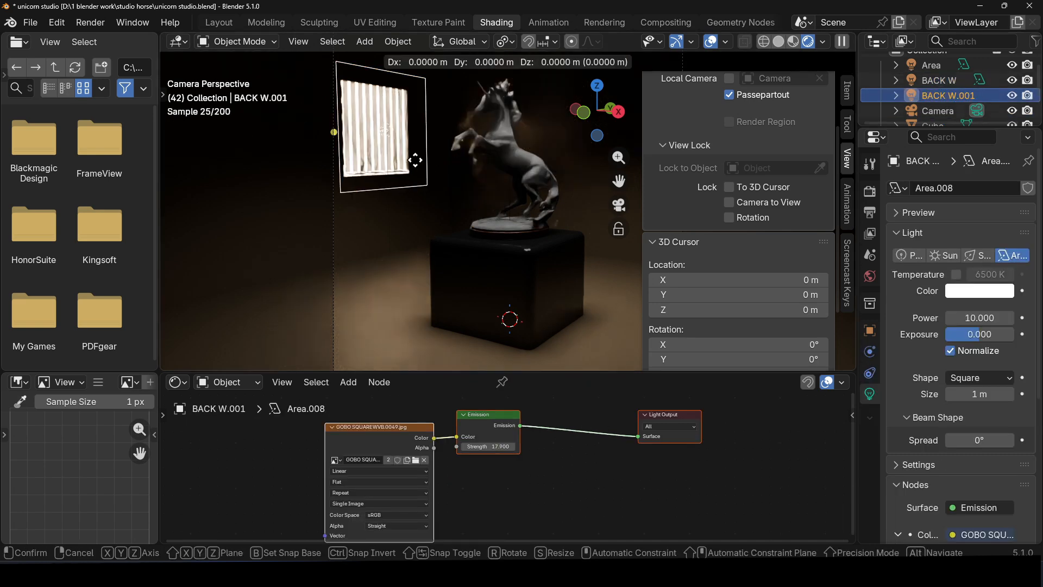
click(415, 160)
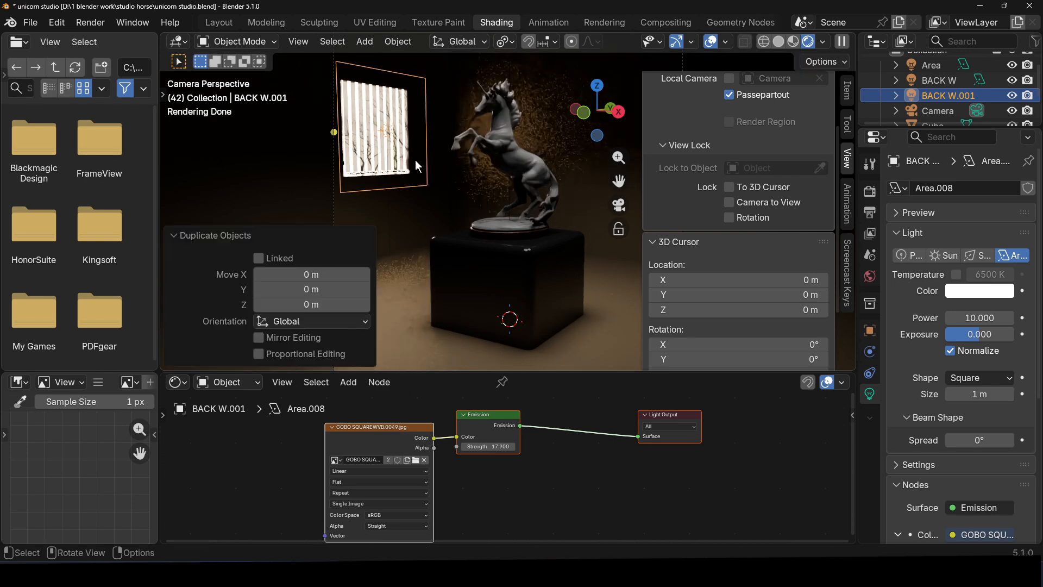
key(r)
text(z)
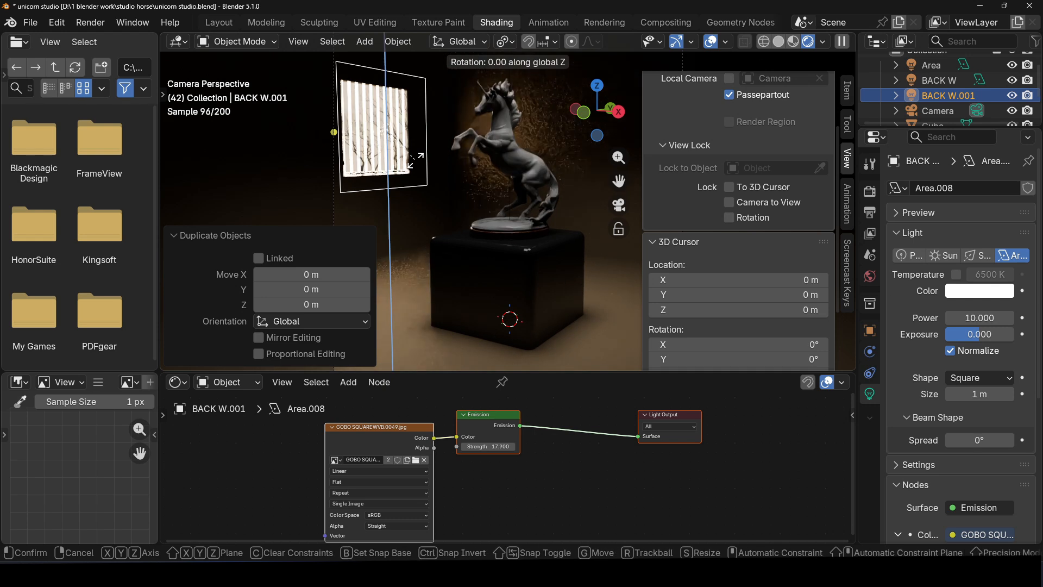
text(90)
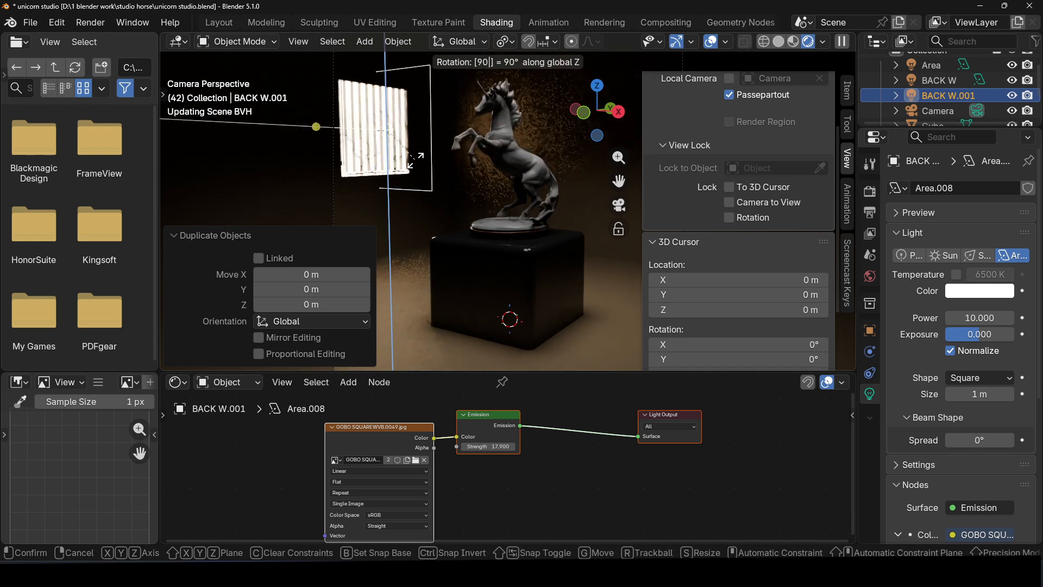
key(Return)
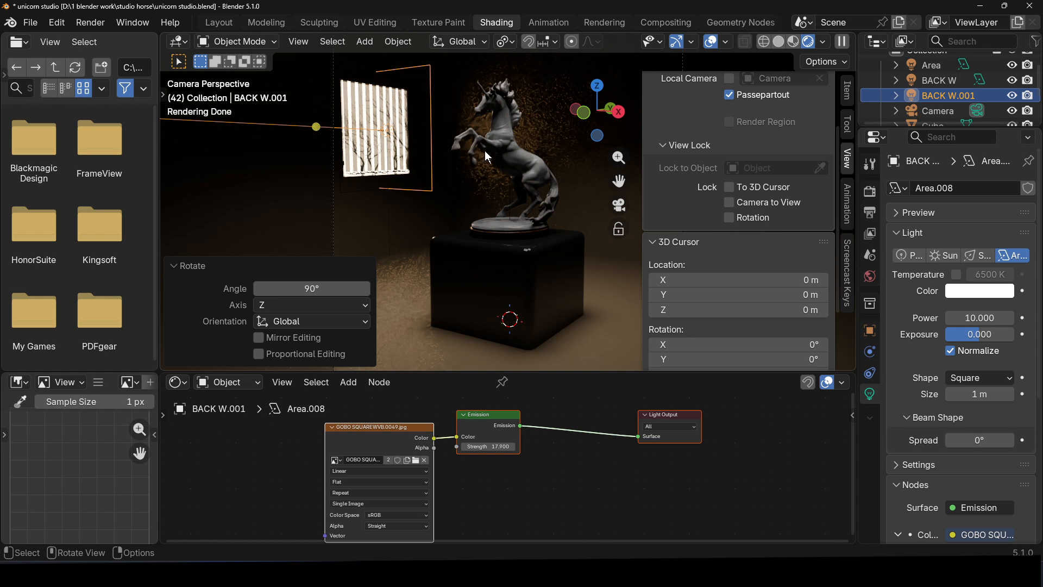
Move the copied light about 1.16 m in X, 0.73 m in Y and -0.07 m in Z, and rotate it 180° about global Z.
key(g)
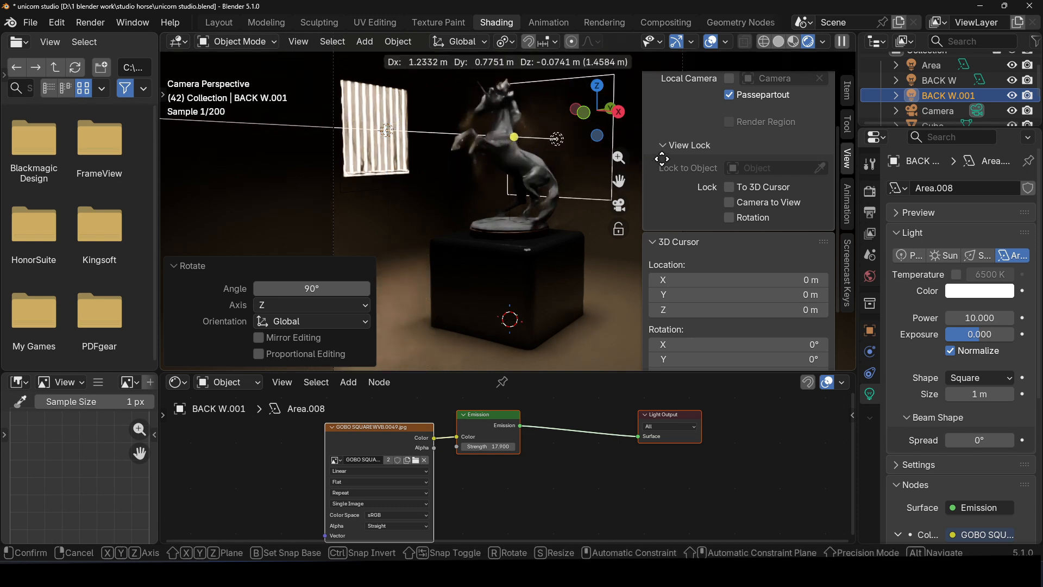
click(651, 158)
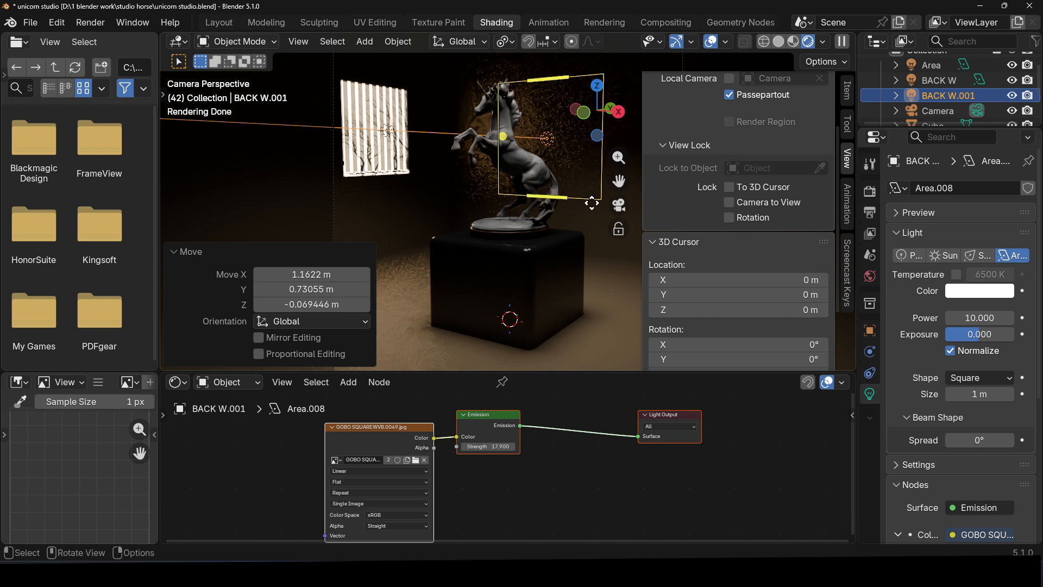
key(r)
text(z)
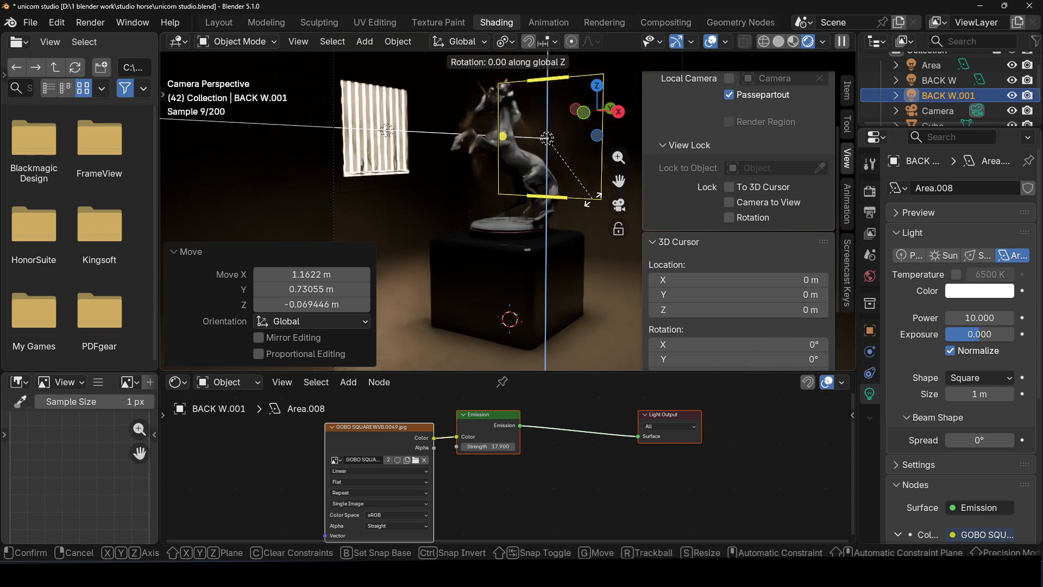
text(180)
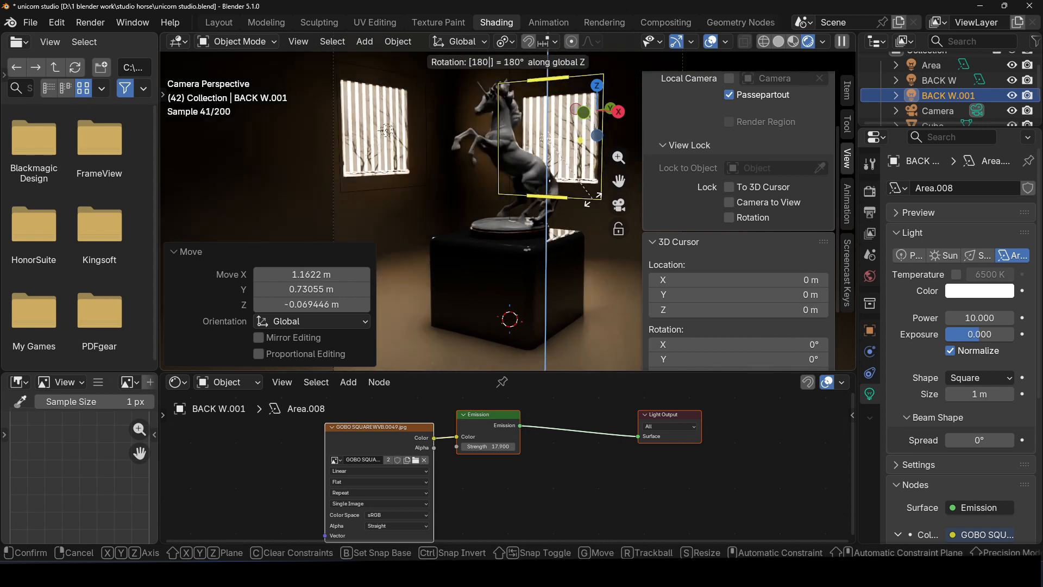
key(Return)
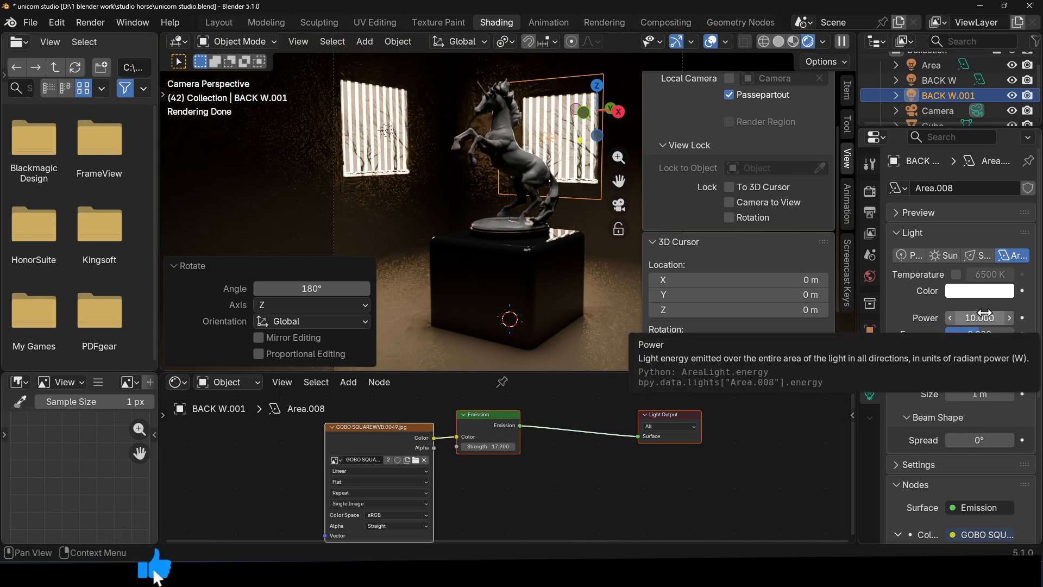
Replace the copied light's gobo image with GOBO ARCH3.0040.jpg from the gobo folder.
scroll(994, 438, down, 5)
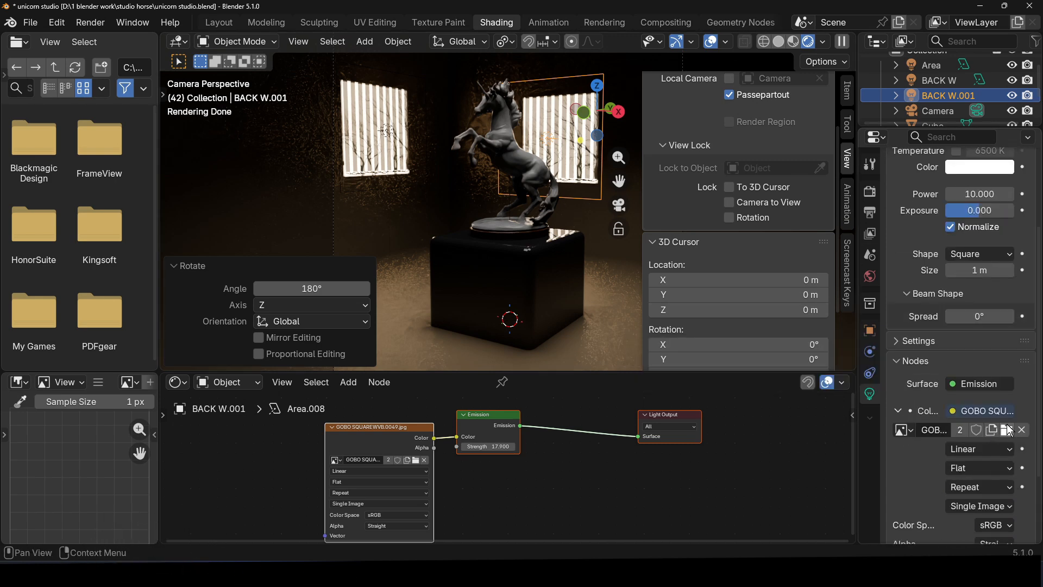
click(1006, 430)
scroll(675, 353, down, 2)
scroll(676, 353, down, 15)
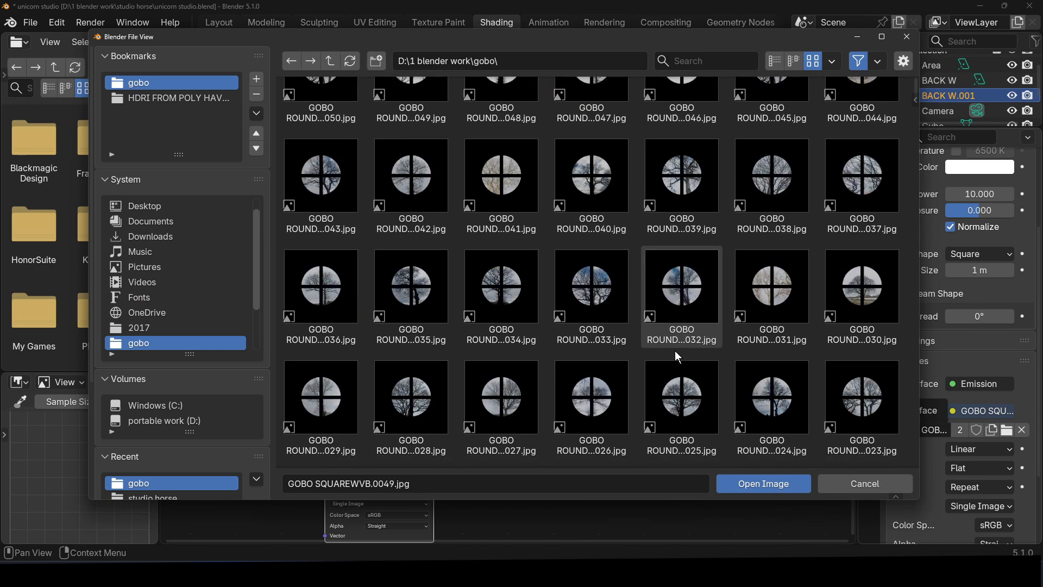
scroll(675, 351, down, 15)
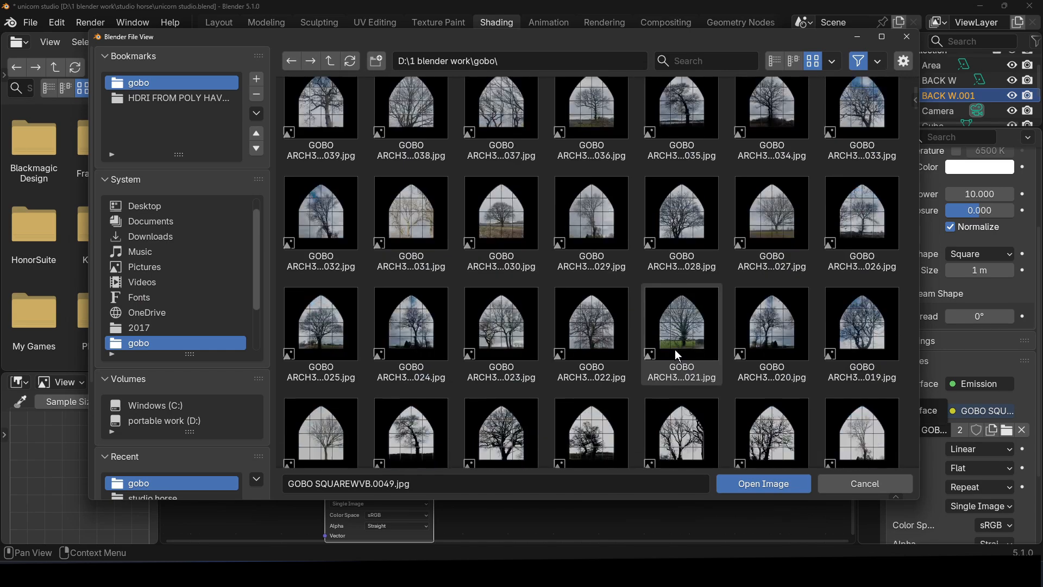
scroll(676, 353, down, 10)
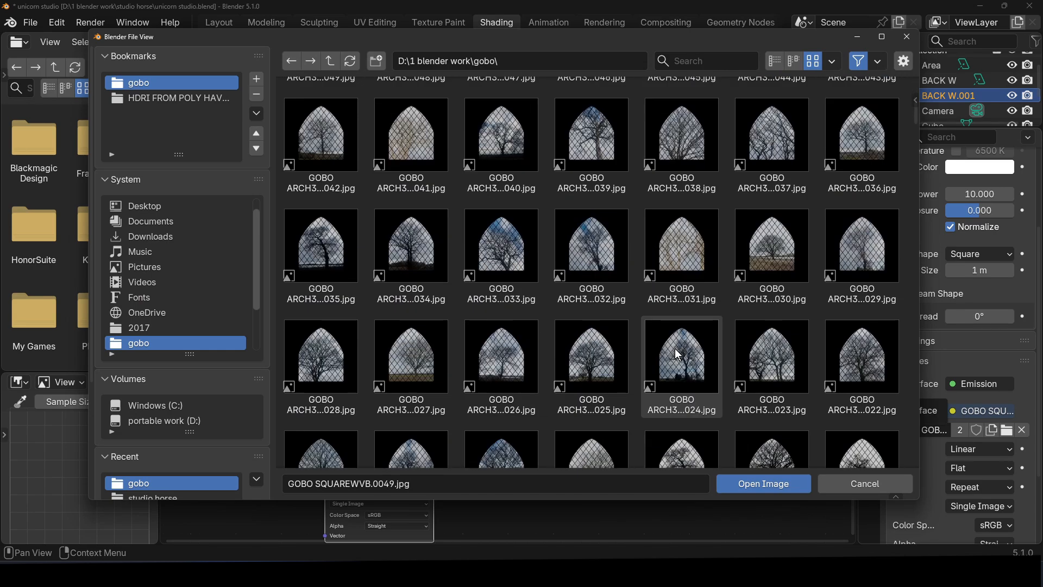
scroll(674, 348, up, 5)
double_click(760, 353)
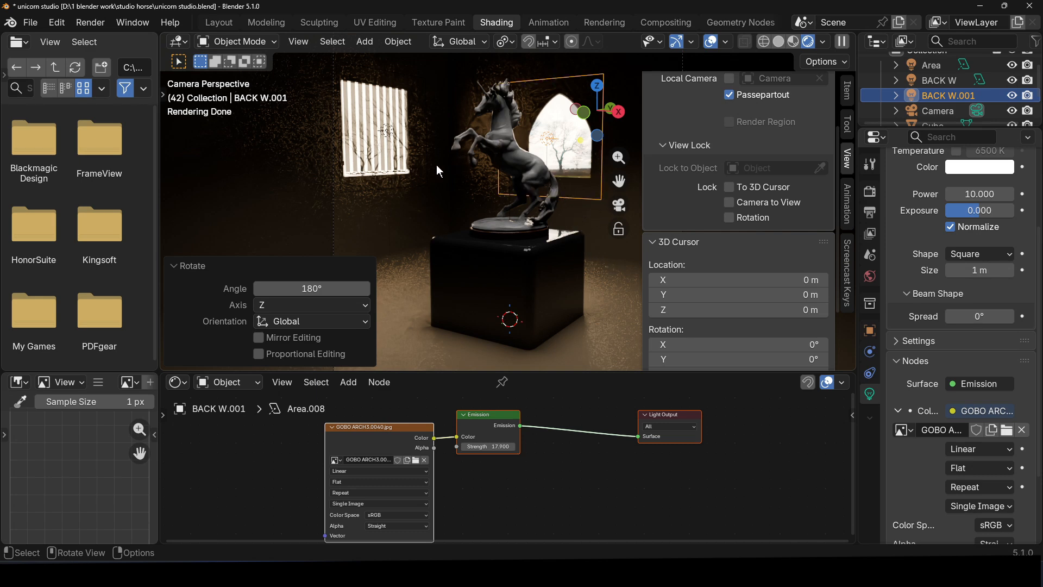
Render the camera view to check both window gobo projections, and close the render result.
click(538, 177)
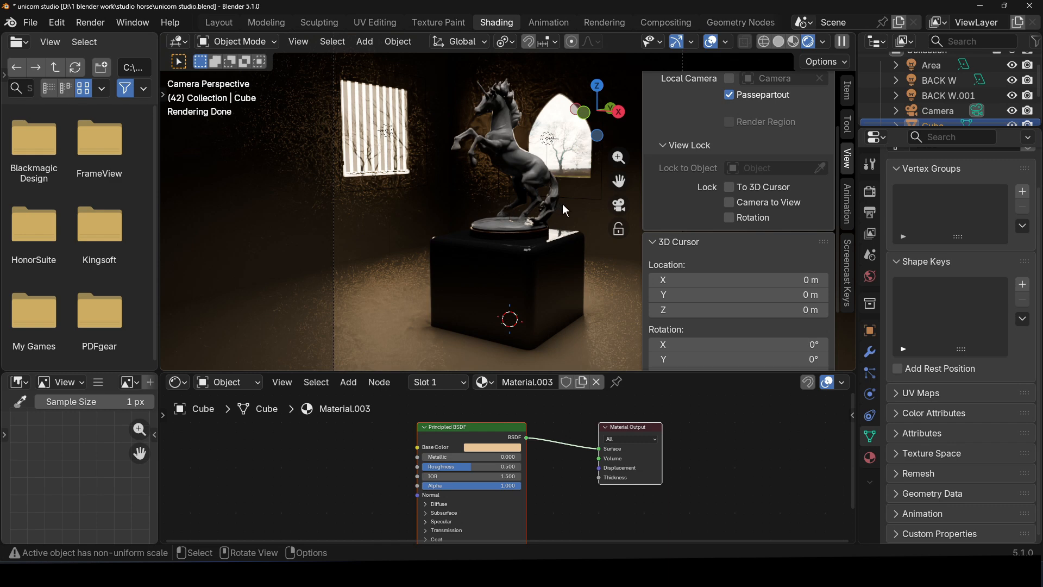
key(F12)
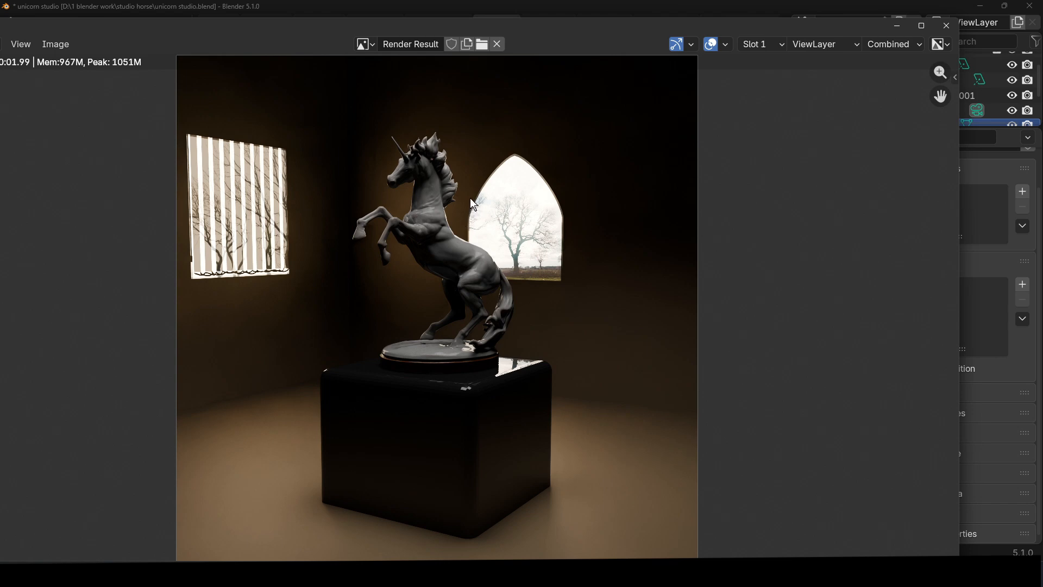
key(Escape)
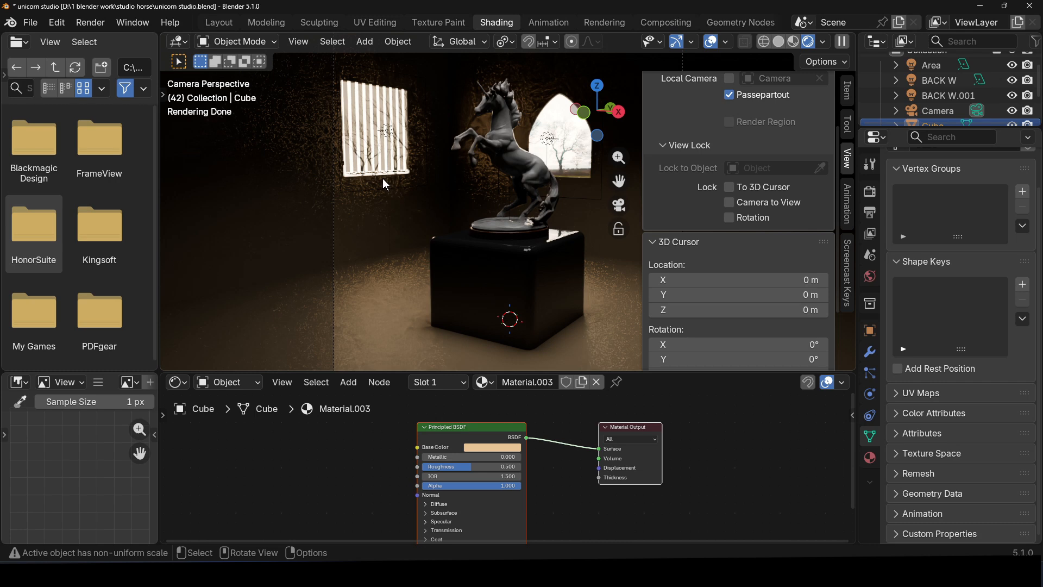
Leave the camera view and hide the Cube room that encloses the statue and its pedestal.
middle_drag(425, 258, 567, 293)
scroll(510, 285, up, 2)
scroll(567, 292, down, 2)
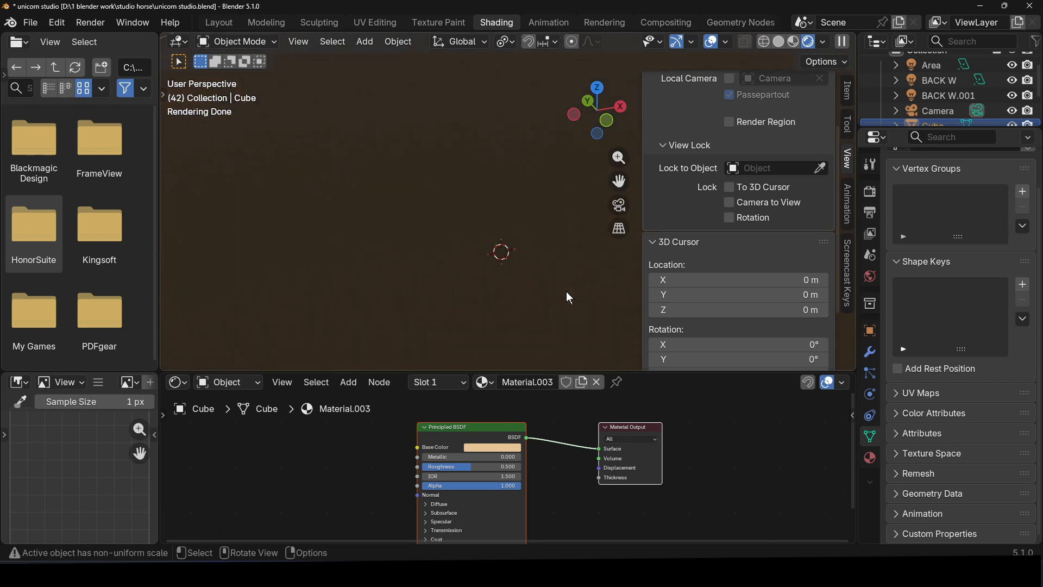
scroll(565, 291, up, 1)
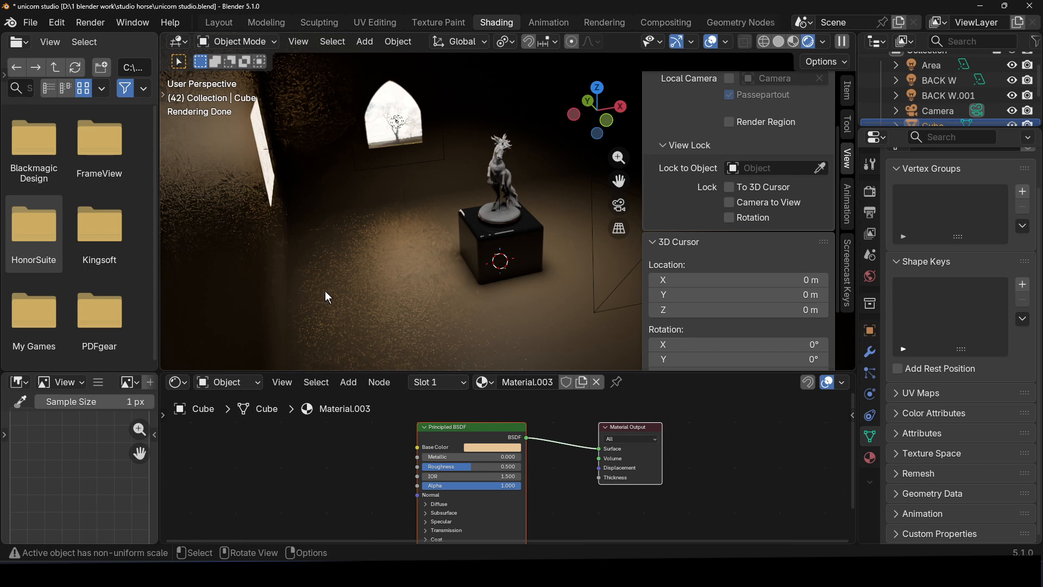
click(490, 275)
click(384, 329)
key(h)
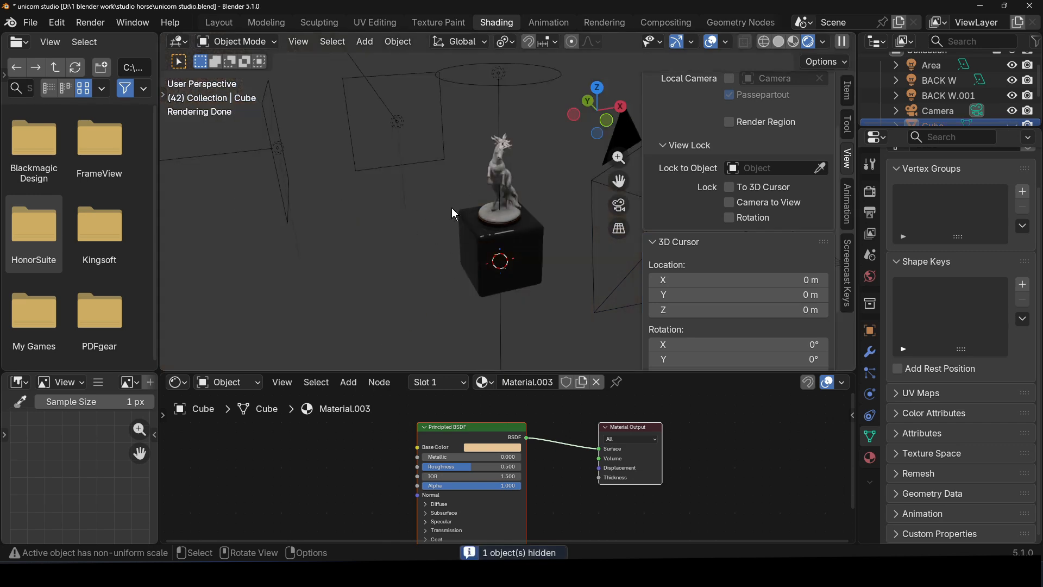
Duplicate the BACK W blinds light and move the copy about 1.62 m in X, -1.95 m in Y and 0.42 m in Z.
scroll(436, 272, down, 2)
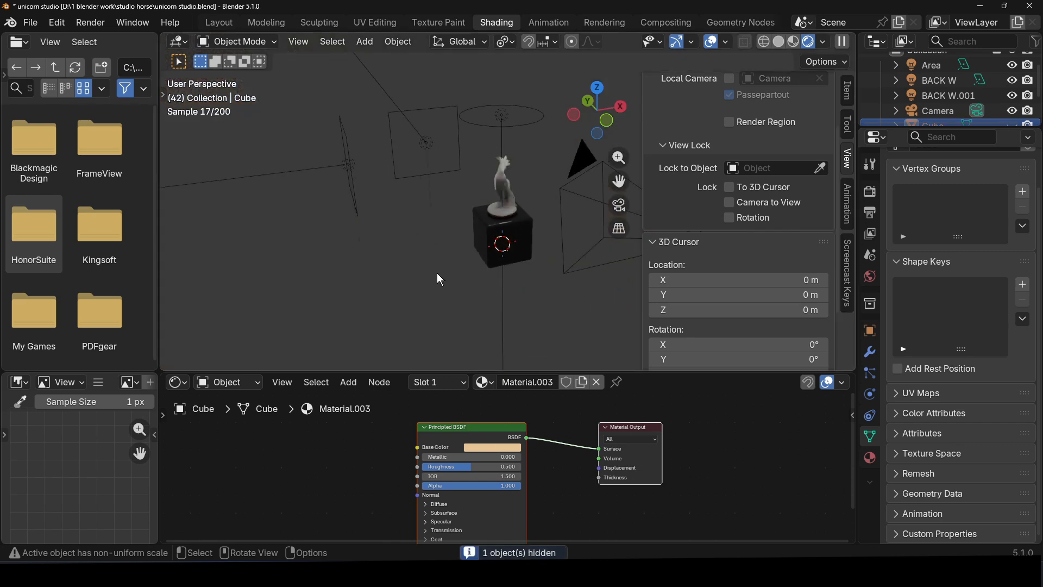
click(358, 204)
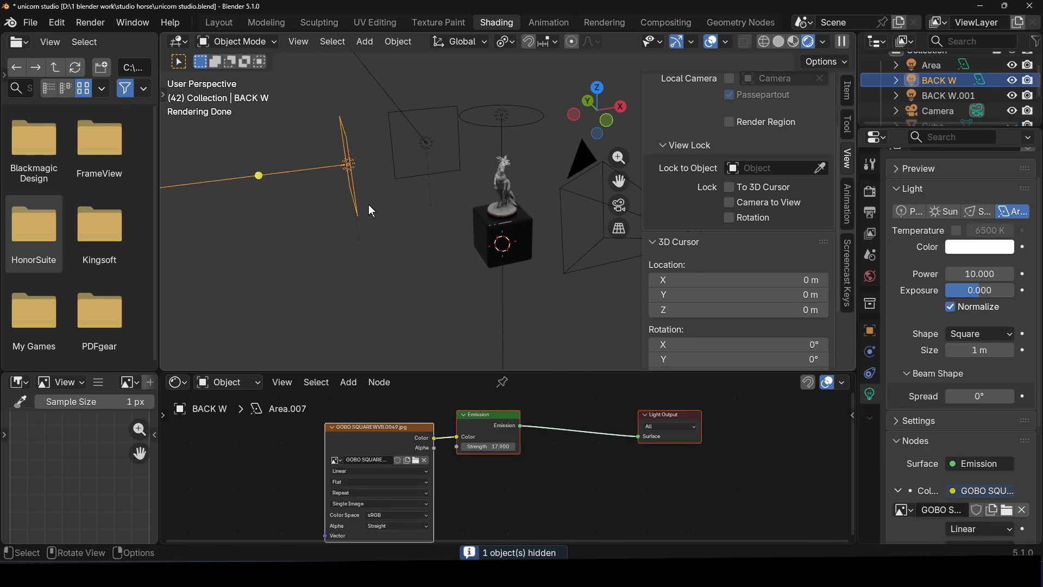
key(shift+d)
right_click(398, 216)
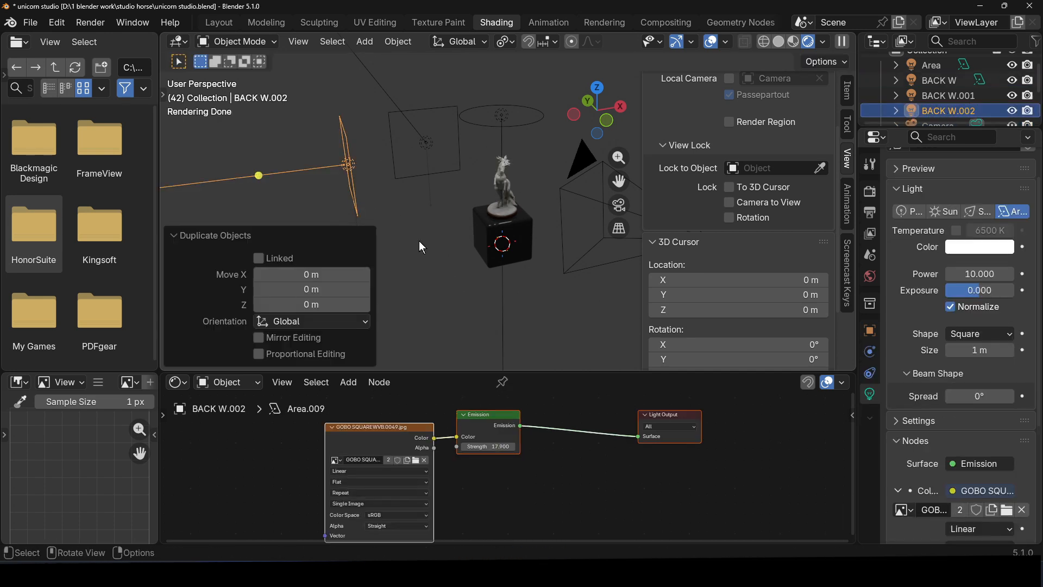
middle_drag(422, 247, 511, 316)
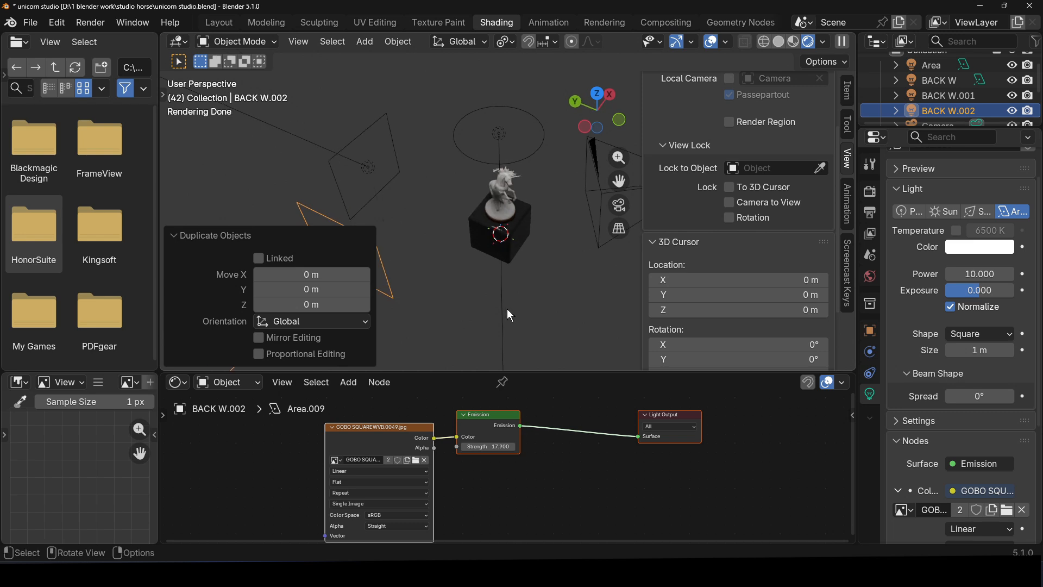
key(g)
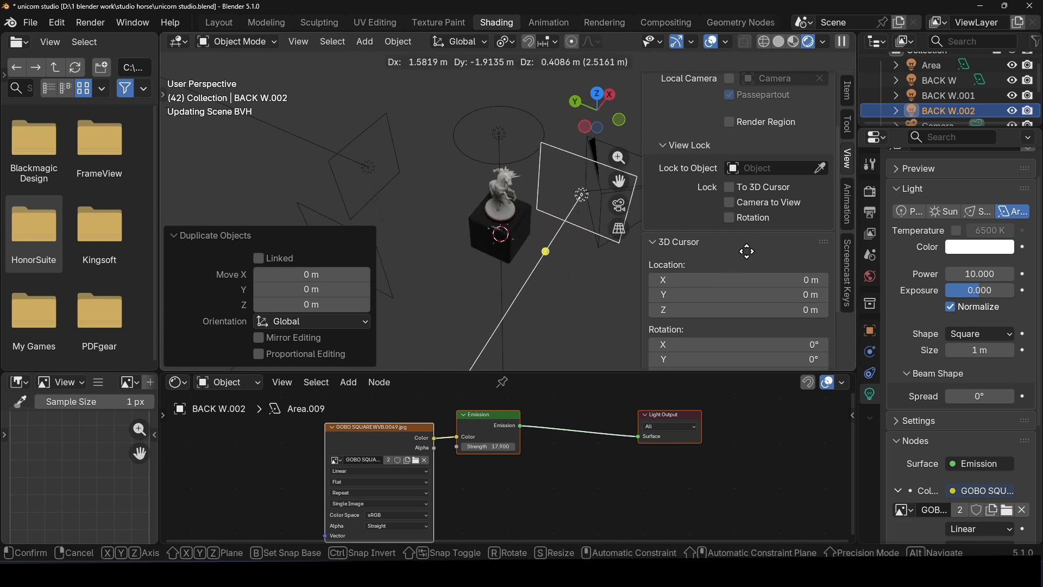
click(753, 248)
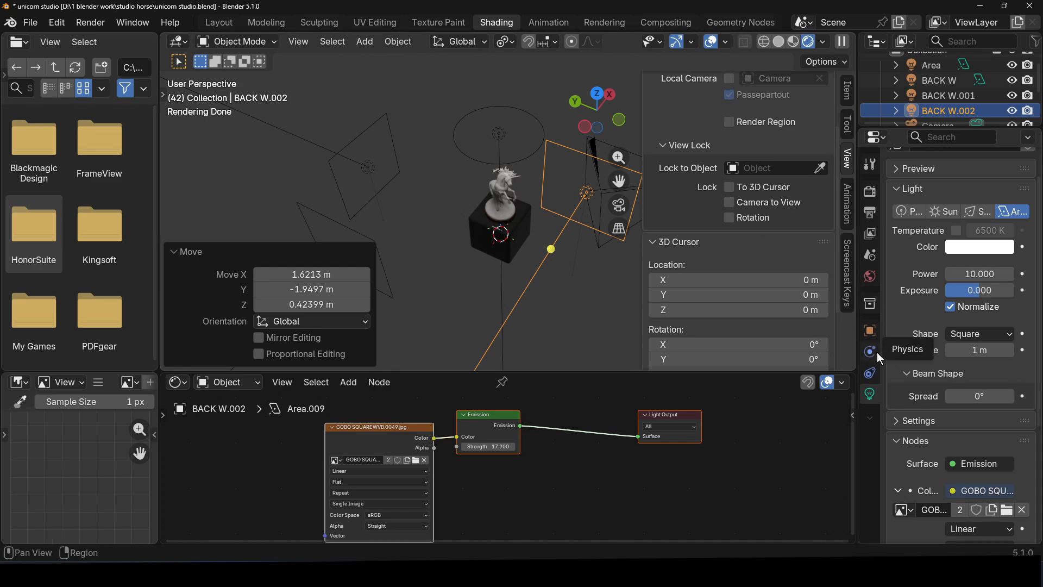
Add a Track To constraint to the copied light with horse_statue_01.001 as its target.
click(870, 372)
click(940, 189)
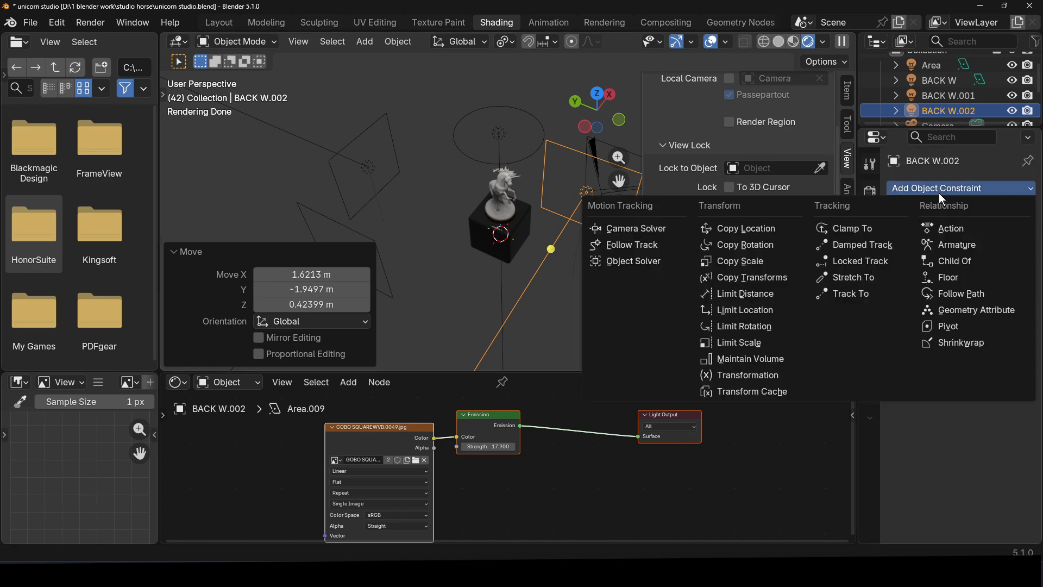
click(864, 292)
click(981, 236)
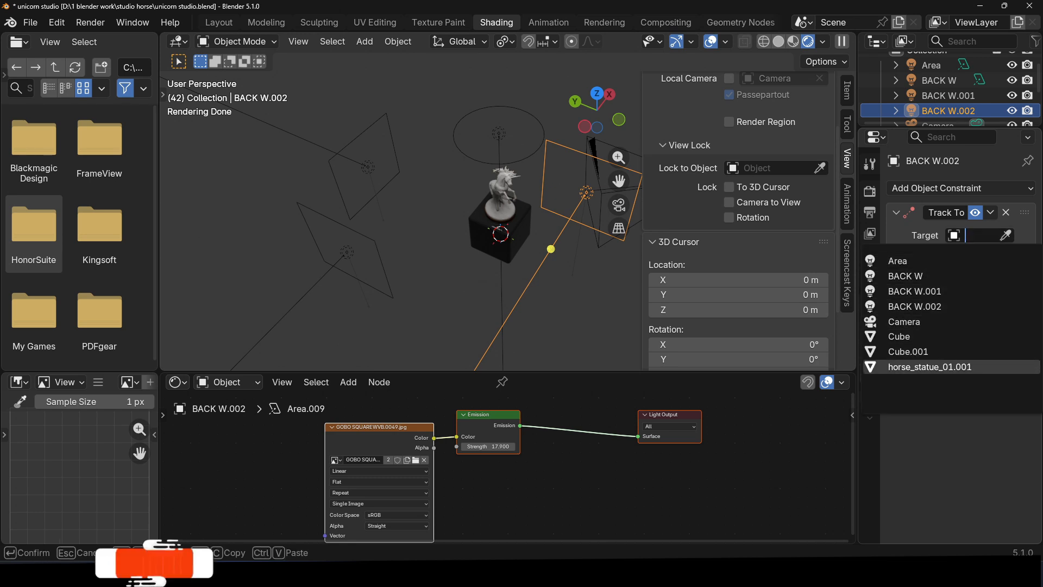
click(923, 367)
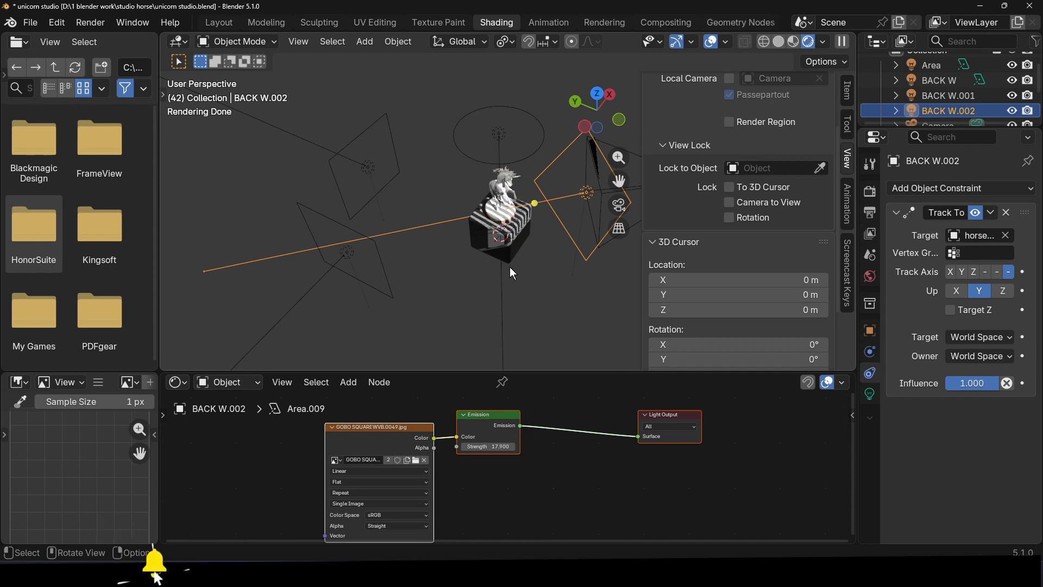
Move the tracked light about 0.62 m in X, 0.05 m in Y and -0.02 m in Z to re-aim its stripes across the statue.
middle_drag(529, 269, 419, 235)
key(g)
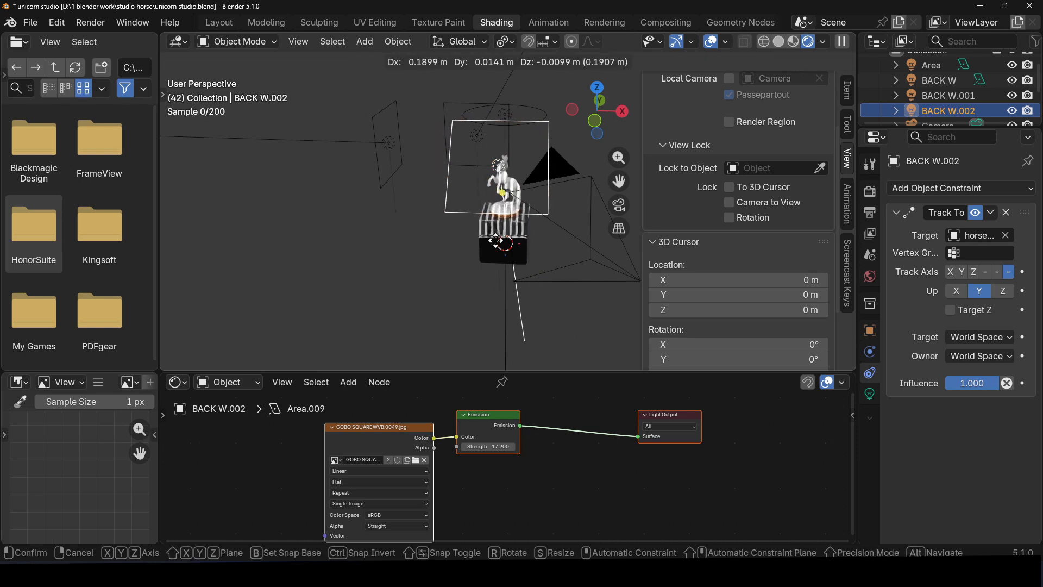
click(541, 247)
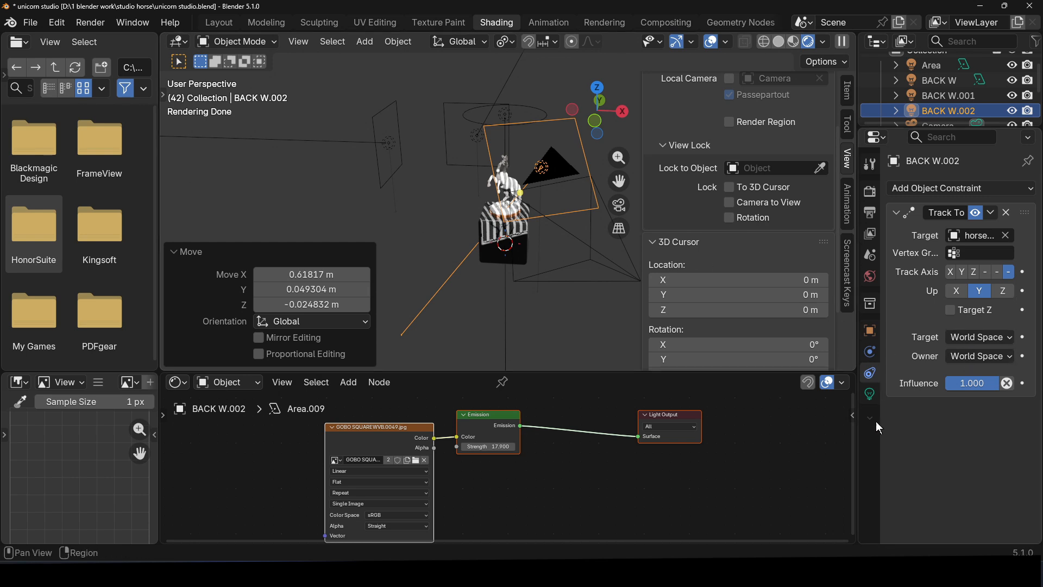
Set the copied light's beam spread to 3.4°, then render to check the stripes on the statue and close the result.
click(870, 393)
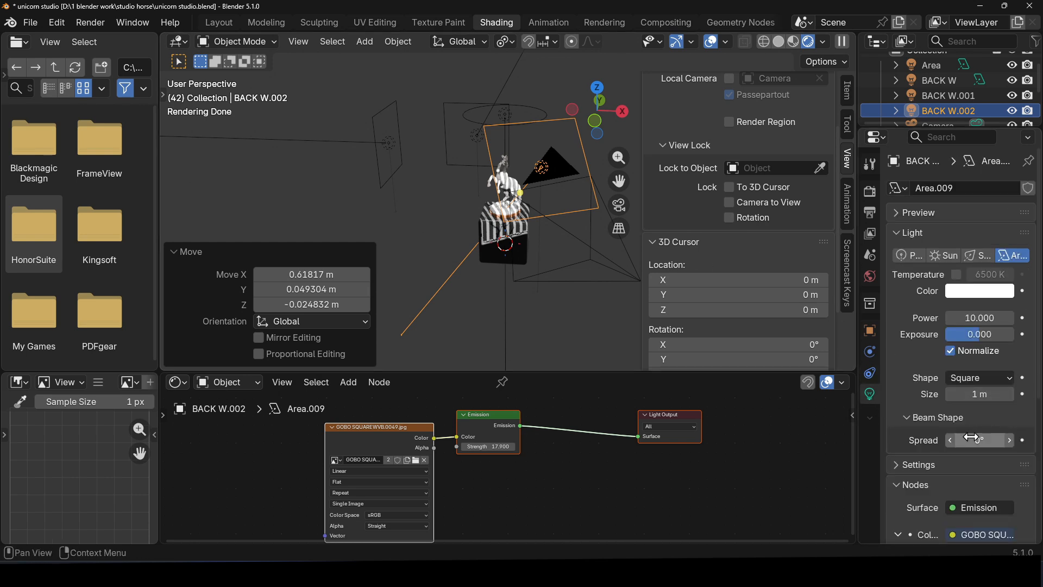
drag(980, 334, 981, 334)
drag(979, 440, 995, 440)
key(F12)
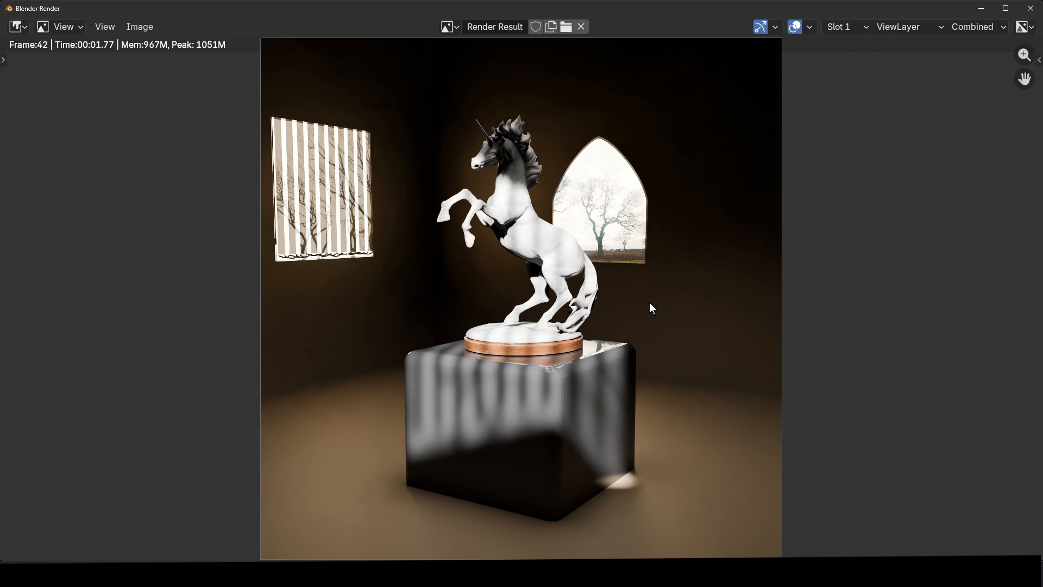
key(Escape)
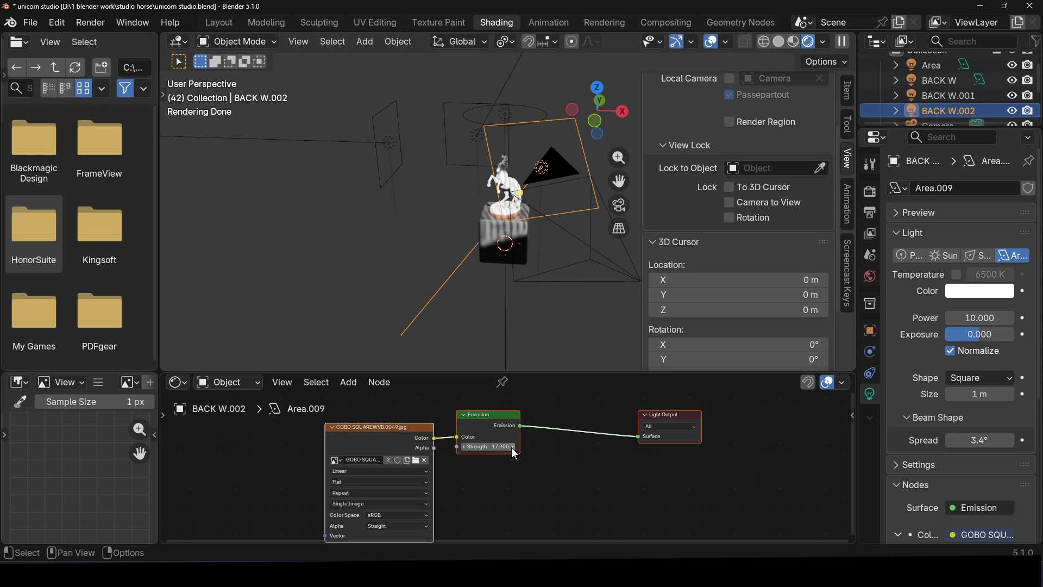
Lower the copied light's Emission strength to 2.5, then render to check the statue's brightness and close the result.
mouse_move(511, 446)
mouse_down()
mouse_move(467, 446)
mouse_move(508, 448)
mouse_move(492, 449)
mouse_up()
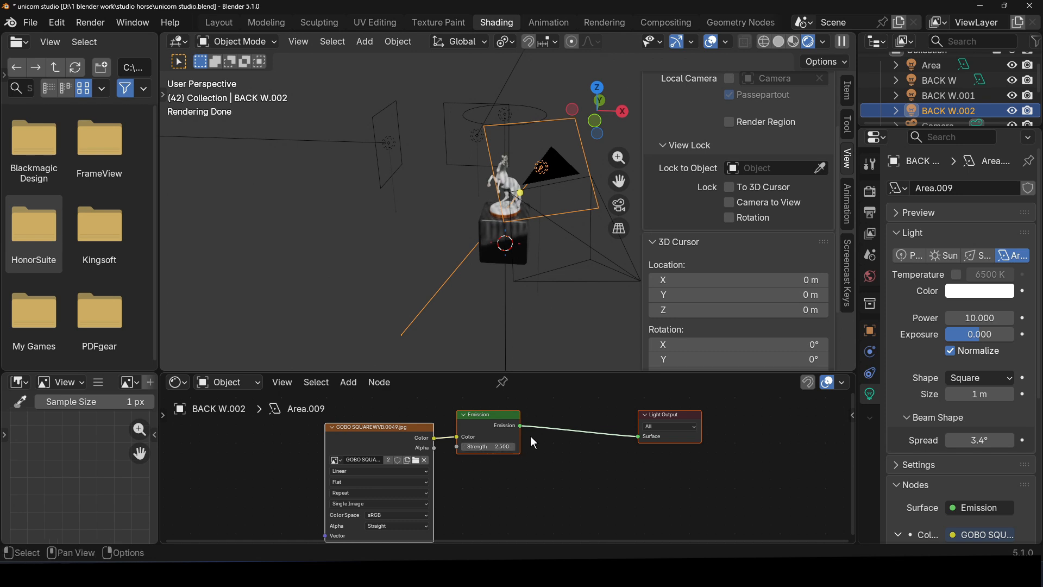
key(F12)
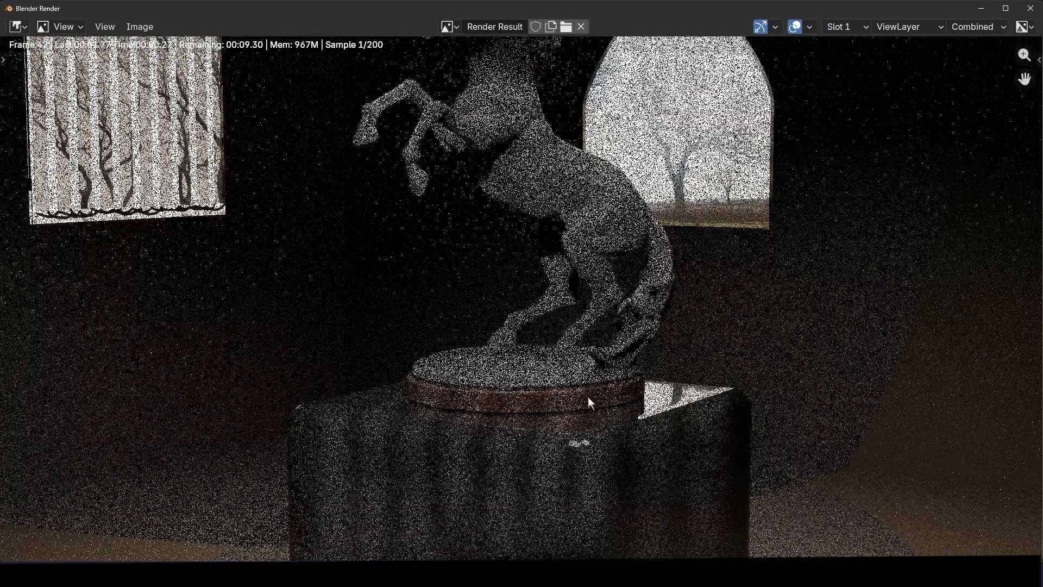
scroll(598, 381, down, 2)
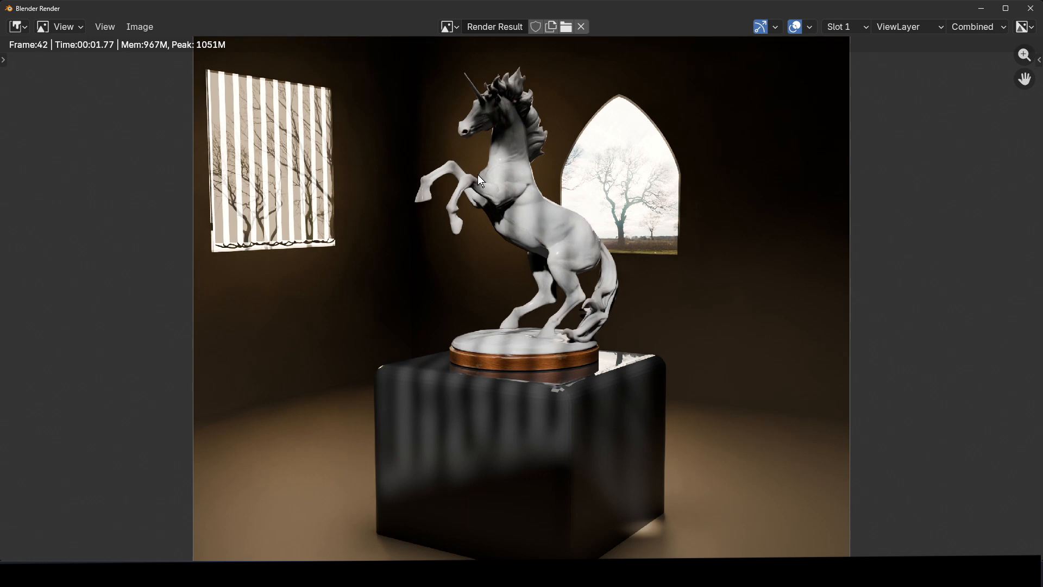
middle_drag(615, 246, 592, 276)
key(Escape)
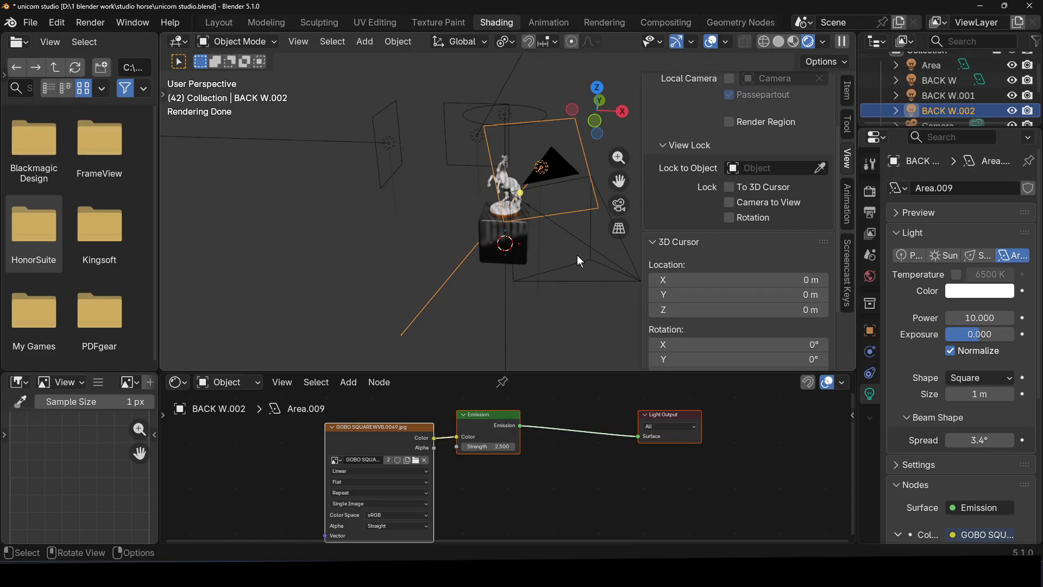
Reveal the hidden Cube room and start editing its mesh from the camera view.
key(alt+h)
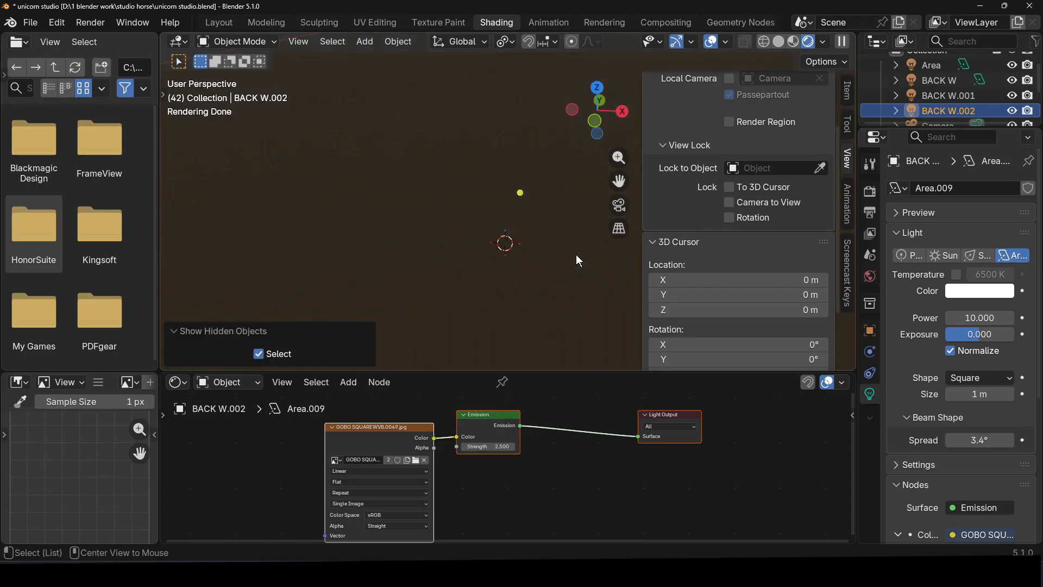
key(KP_0)
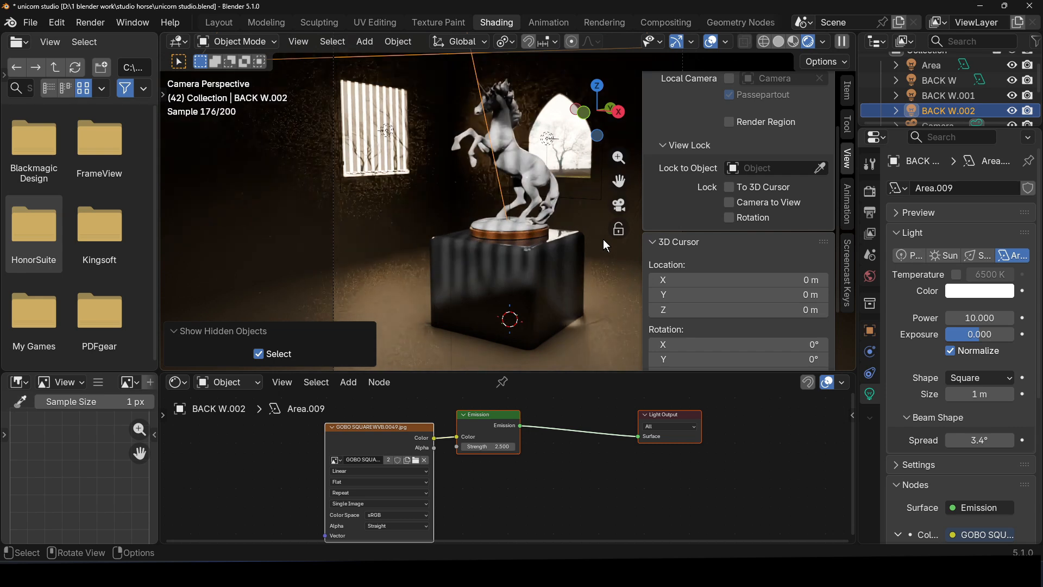
click(382, 260)
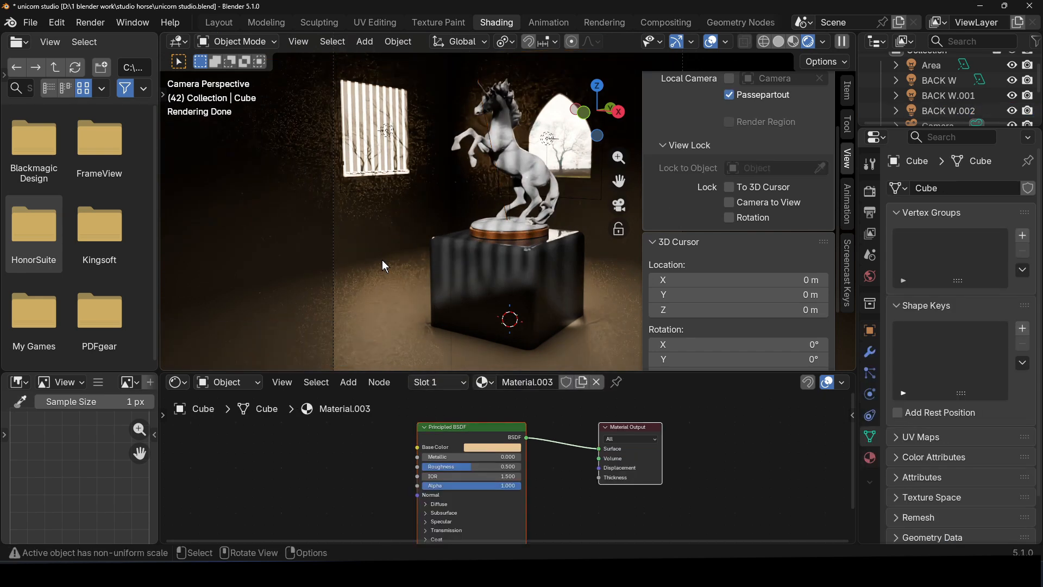
click(388, 245)
click(388, 246)
key(Tab)
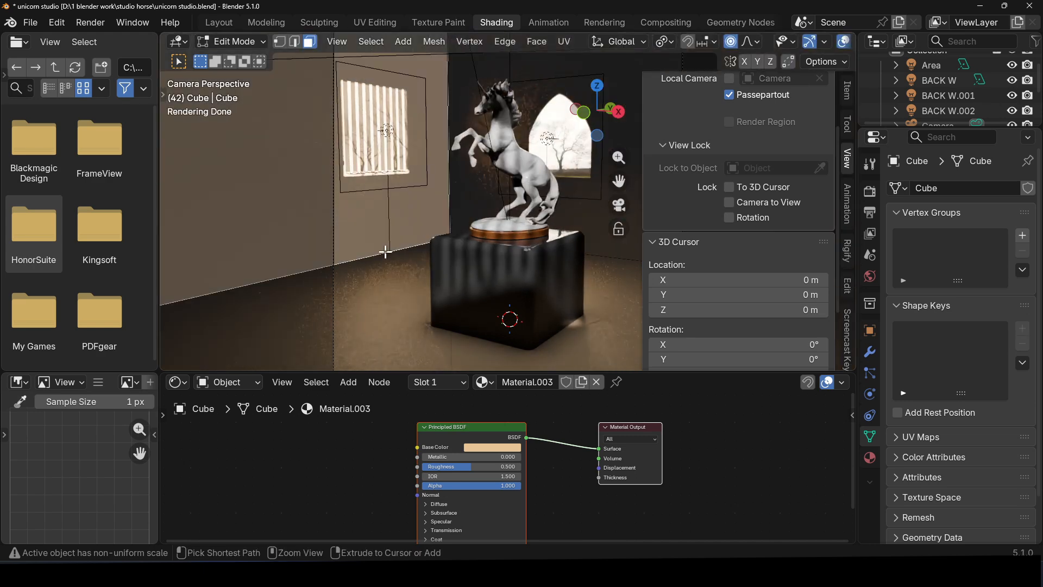
Add two vertical loop cuts through the blinds window wall, sliding the second to about 0.66 beside the projection's outer edge.
key(ctrl+r)
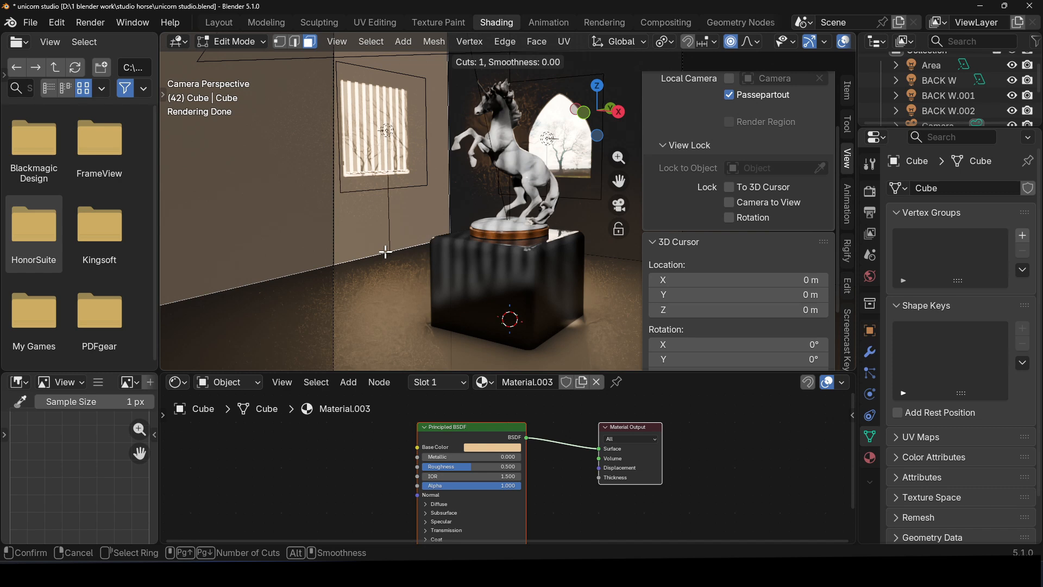
click(385, 251)
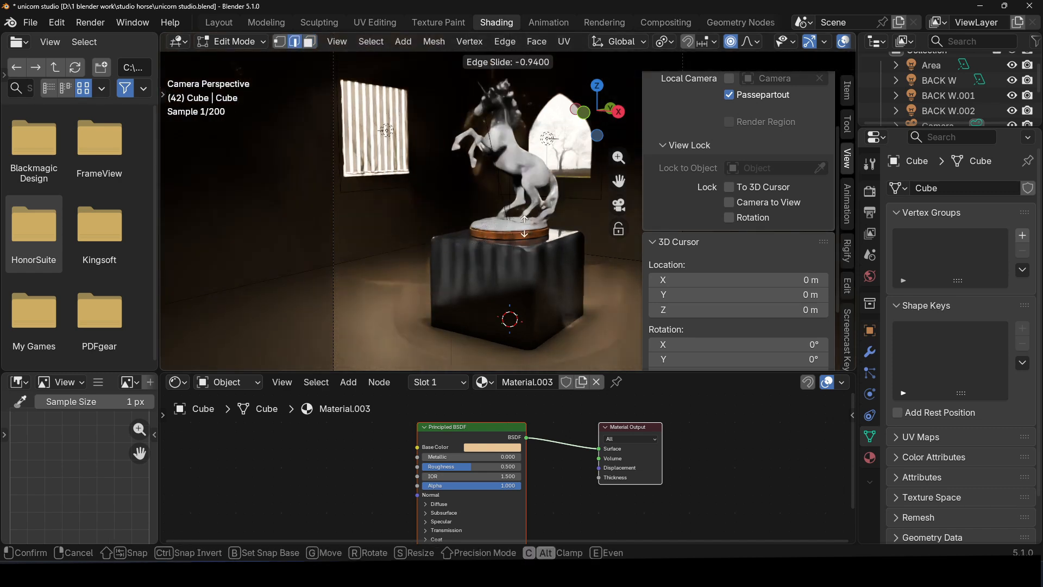
click(402, 247)
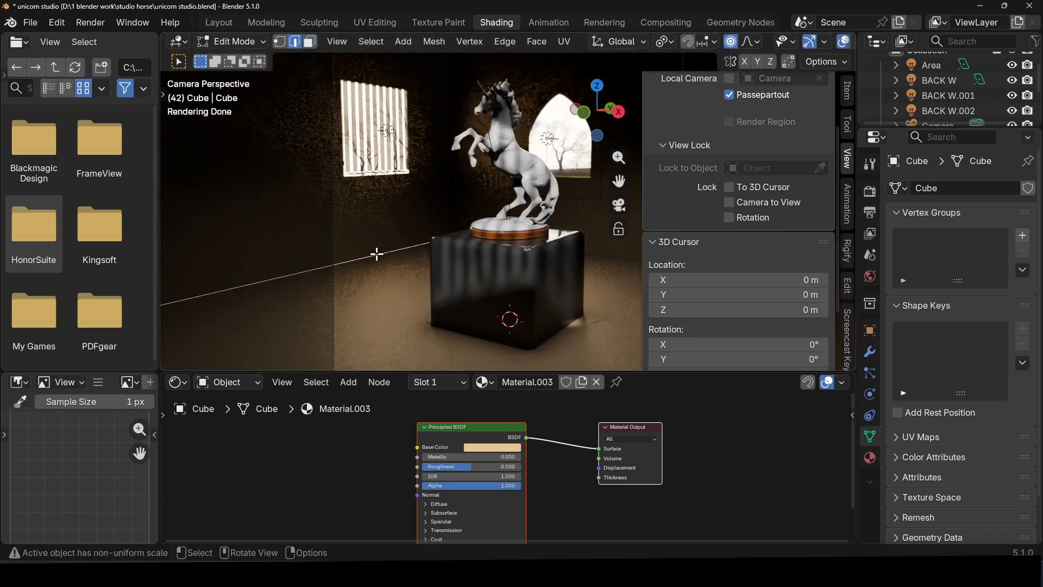
key(ctrl+r)
click(376, 254)
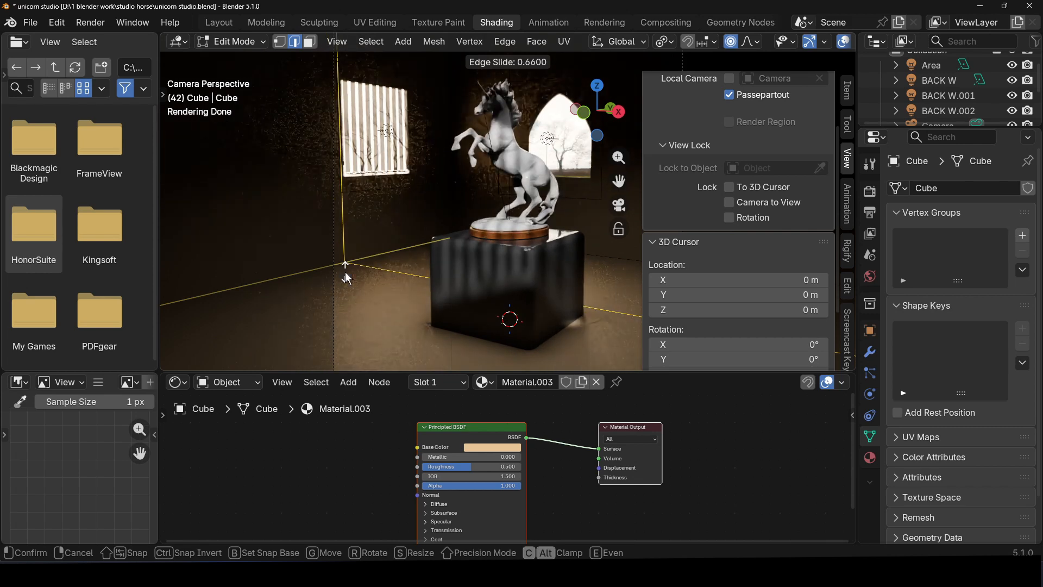
click(346, 272)
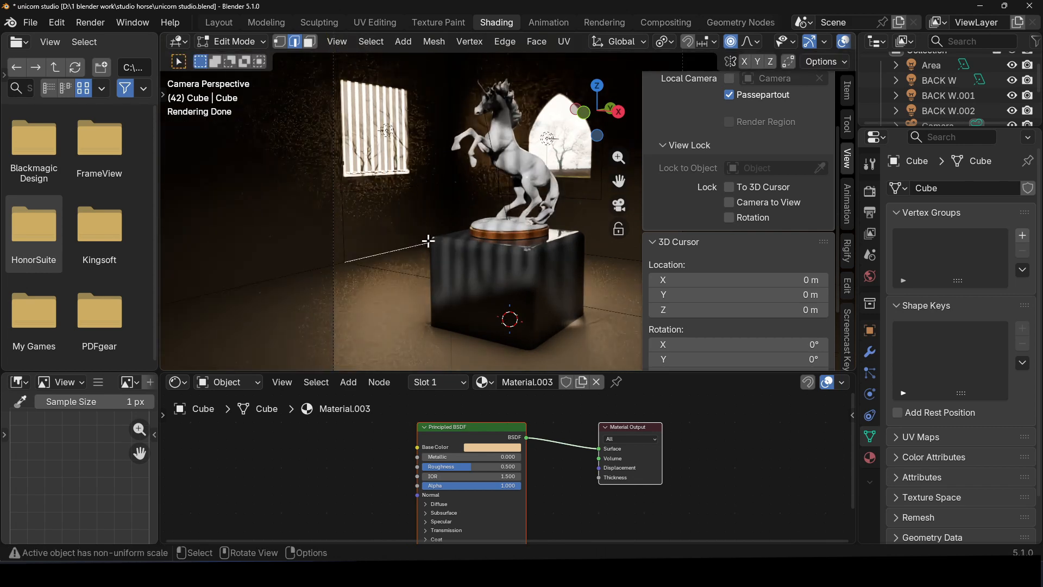
Add a vertical loop cut between the blinds projection and the room corner with a slide factor of 0.2.
key(ctrl+r)
click(428, 240)
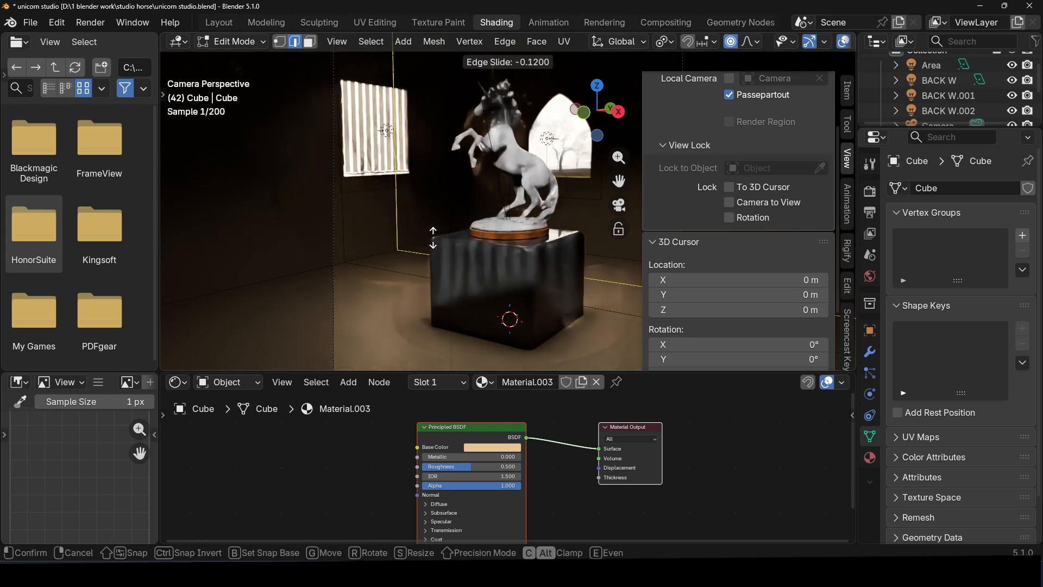
click(417, 246)
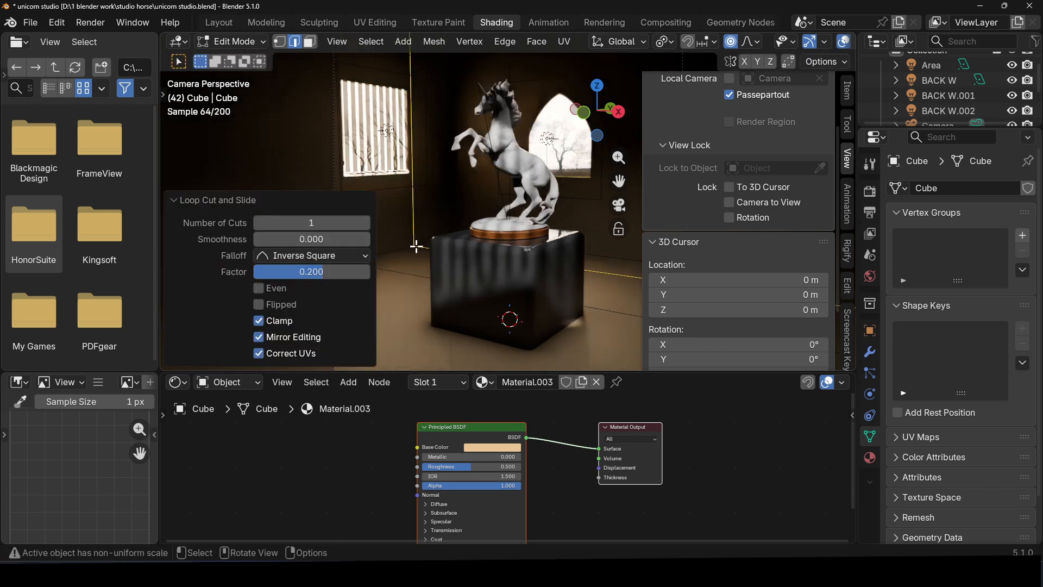
Add two horizontal loop cuts around the room walls, one above the window projections at factor -0.12 and one below them at 0.14.
click(412, 199)
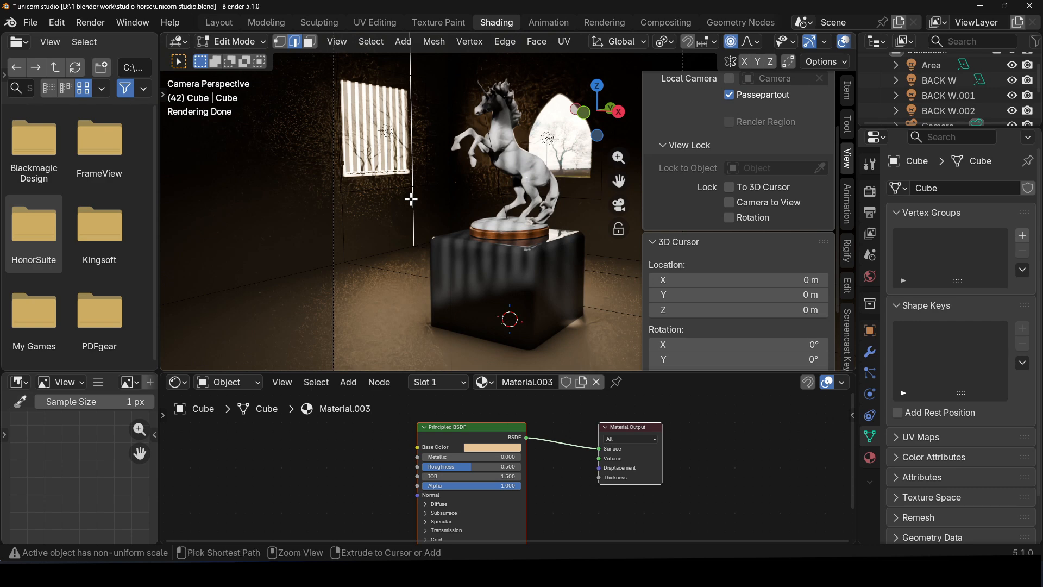
key(g)
key(g)
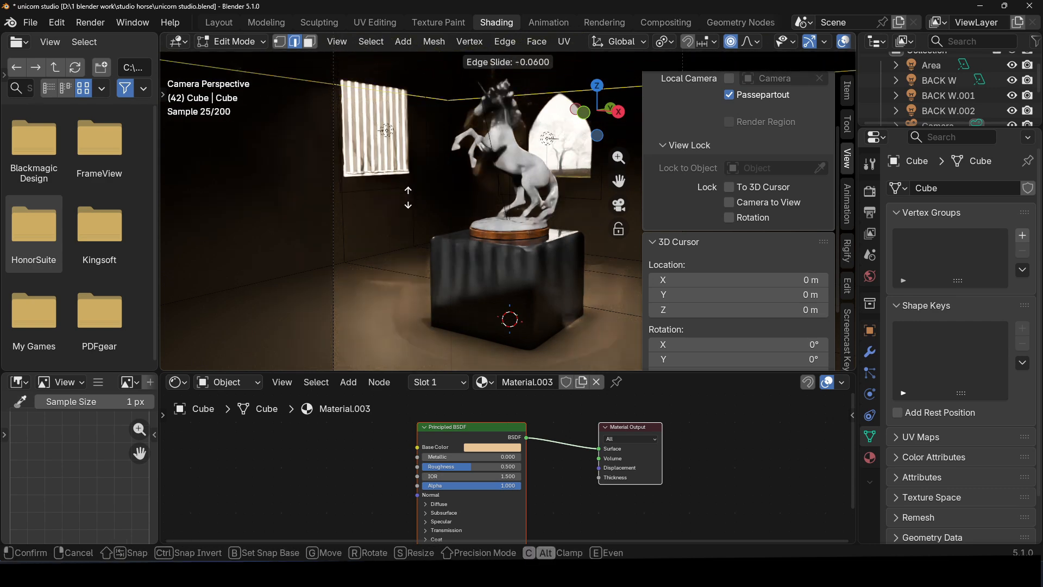
click(408, 196)
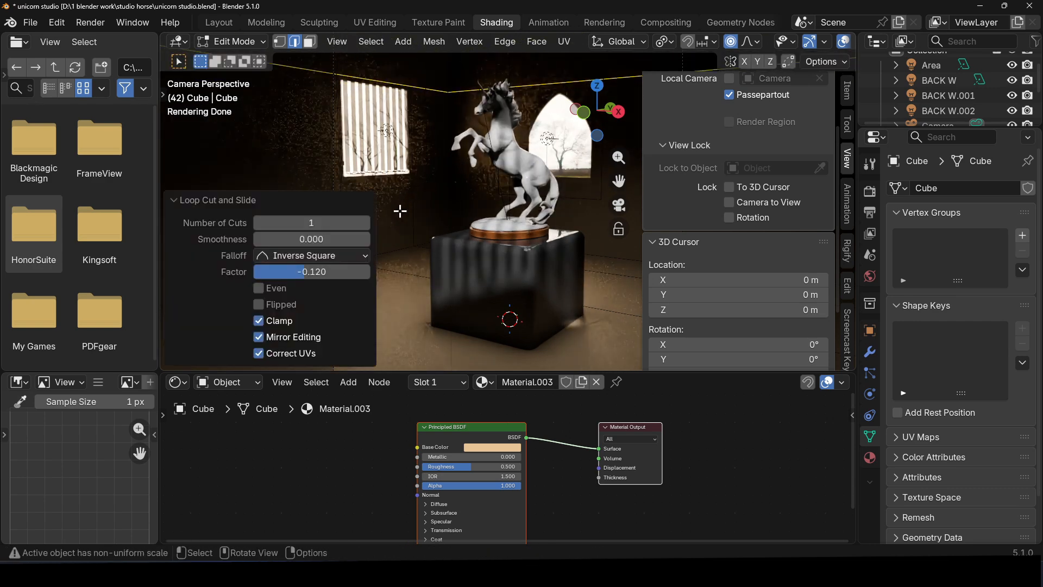
click(417, 203)
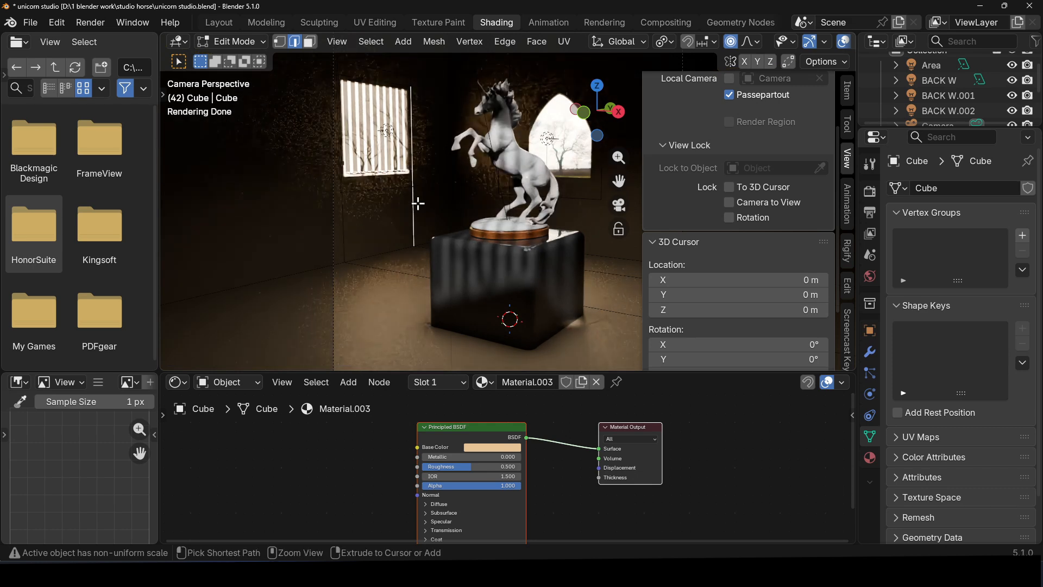
key(ctrl+r)
click(418, 203)
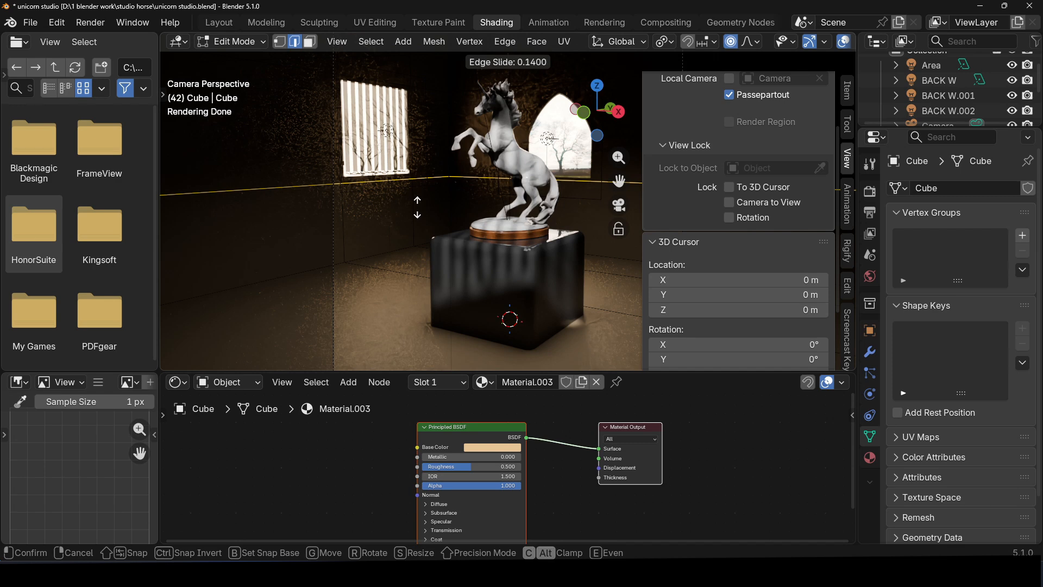
click(417, 207)
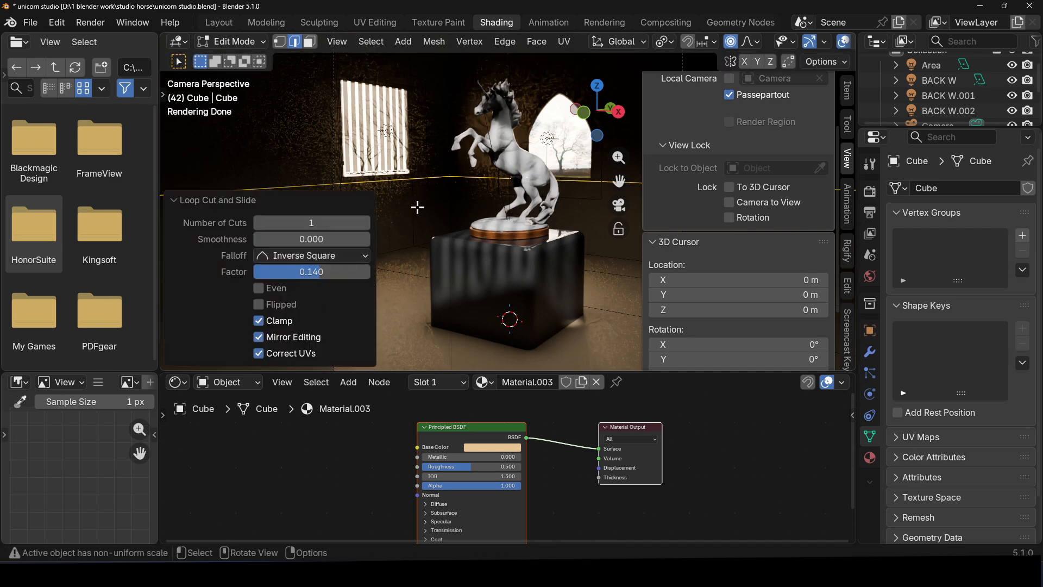
Extrude the wall face behind the blinds window along its normals by 0.0568 m to recess it, and finish mesh editing.
click(310, 42)
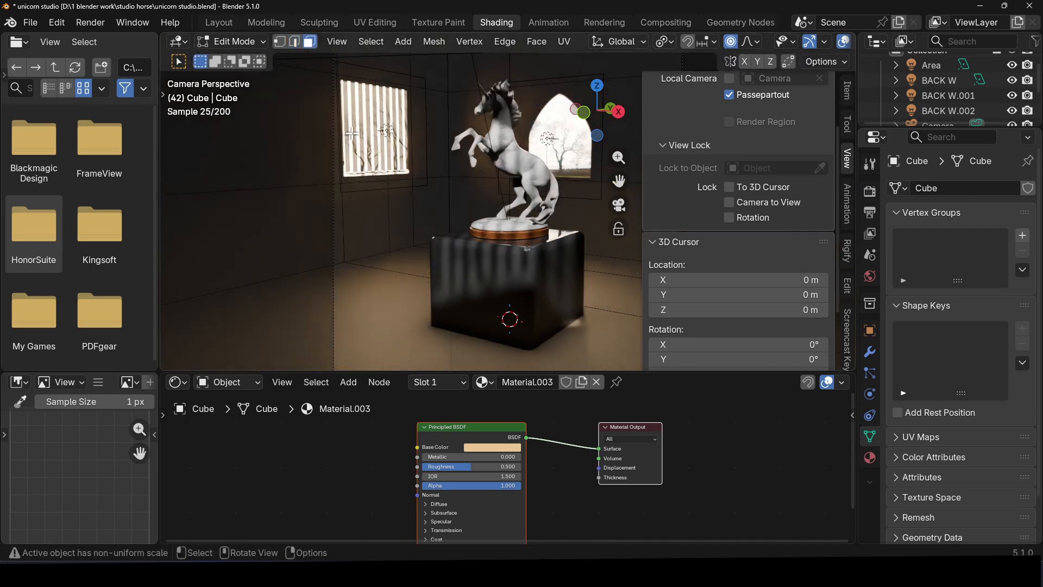
right_click(382, 138)
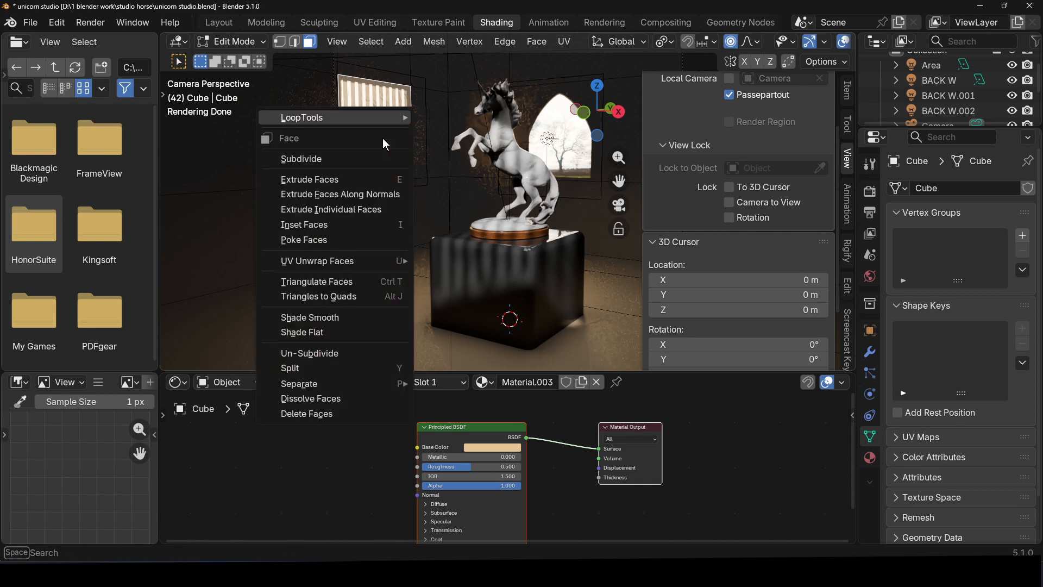
click(374, 194)
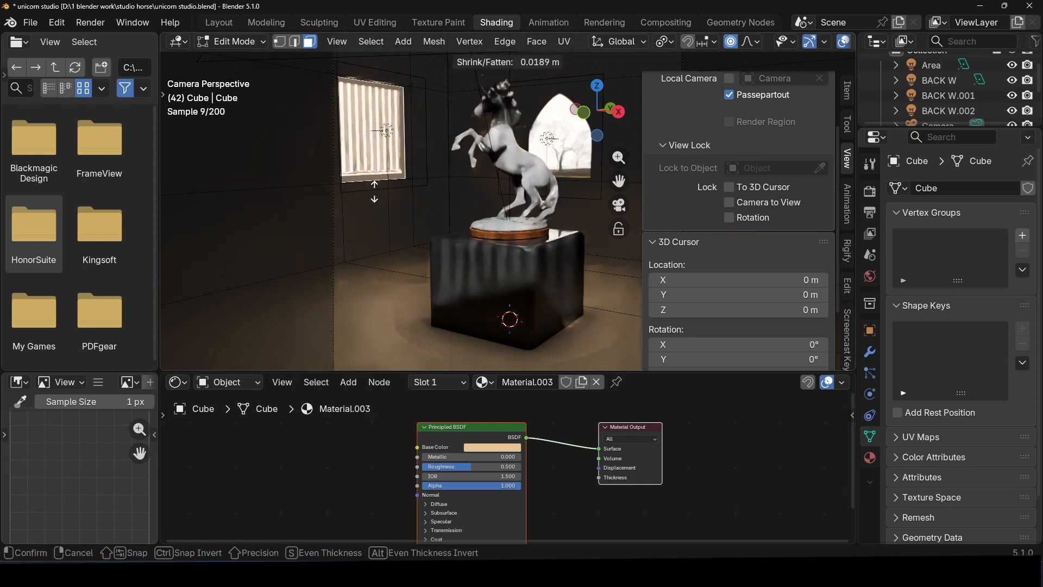
click(374, 188)
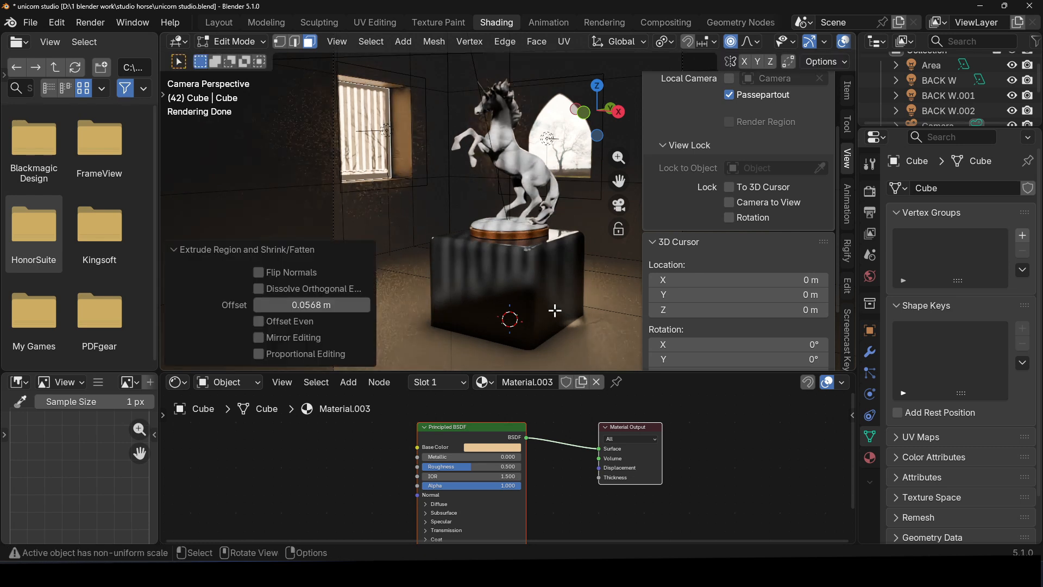
key(Tab)
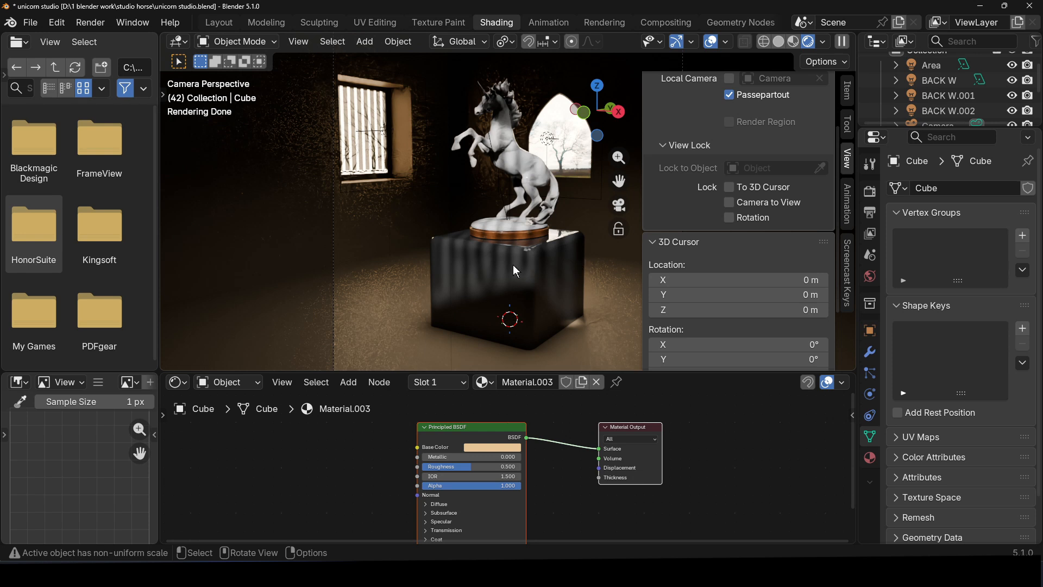
Render the current frame and inspect the recessed blinds window and the statue lighting.
key(F12)
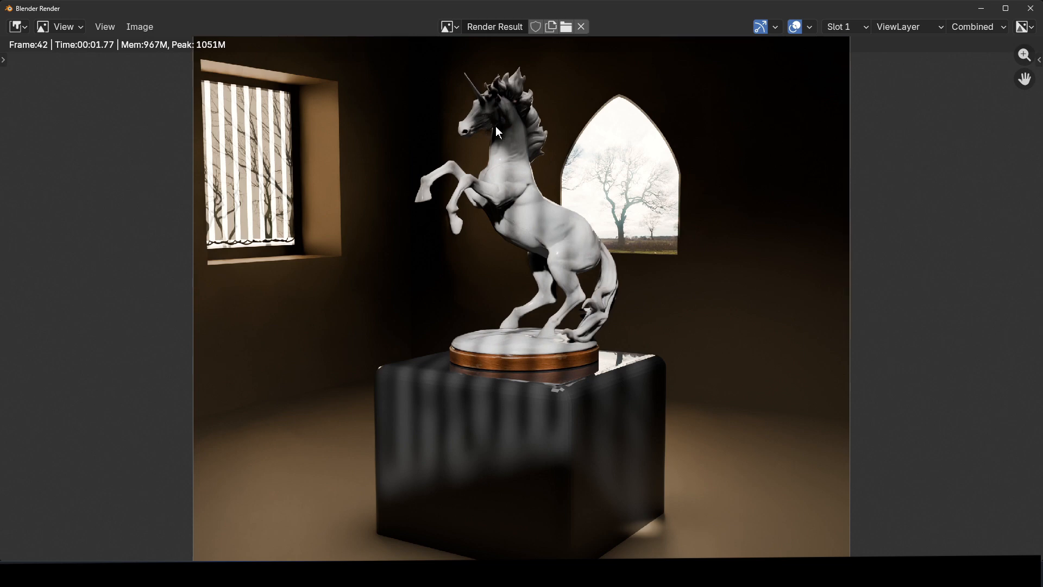
scroll(530, 161, down, 3)
scroll(547, 232, up, 3)
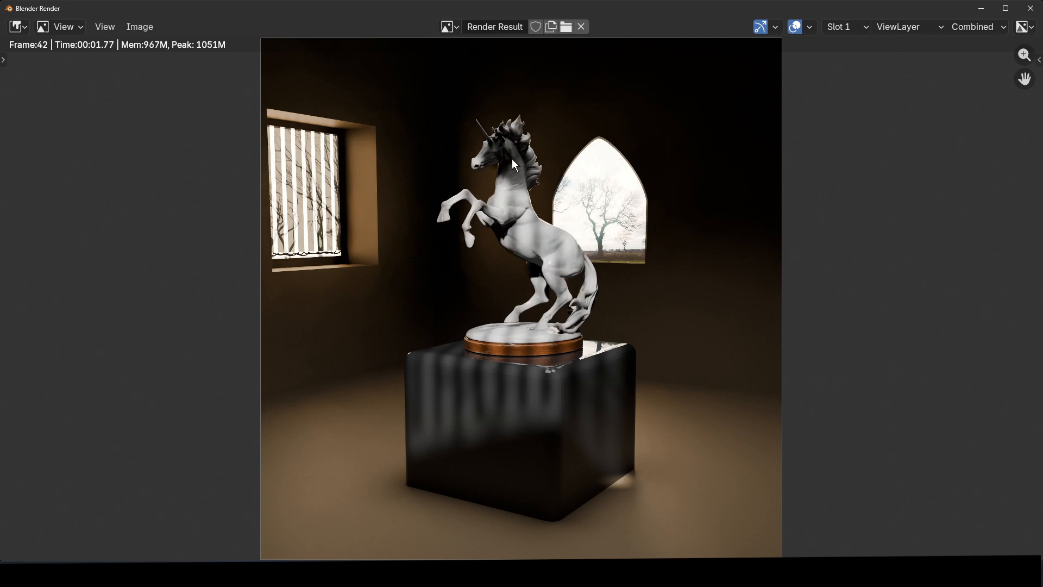
scroll(534, 217, down, 2)
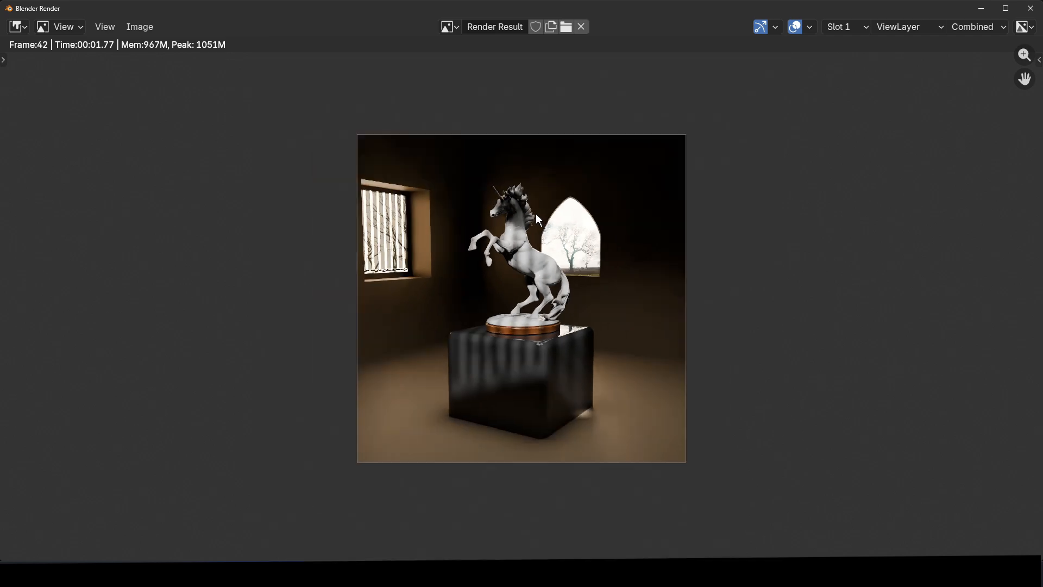
middle_drag(552, 214, 587, 242)
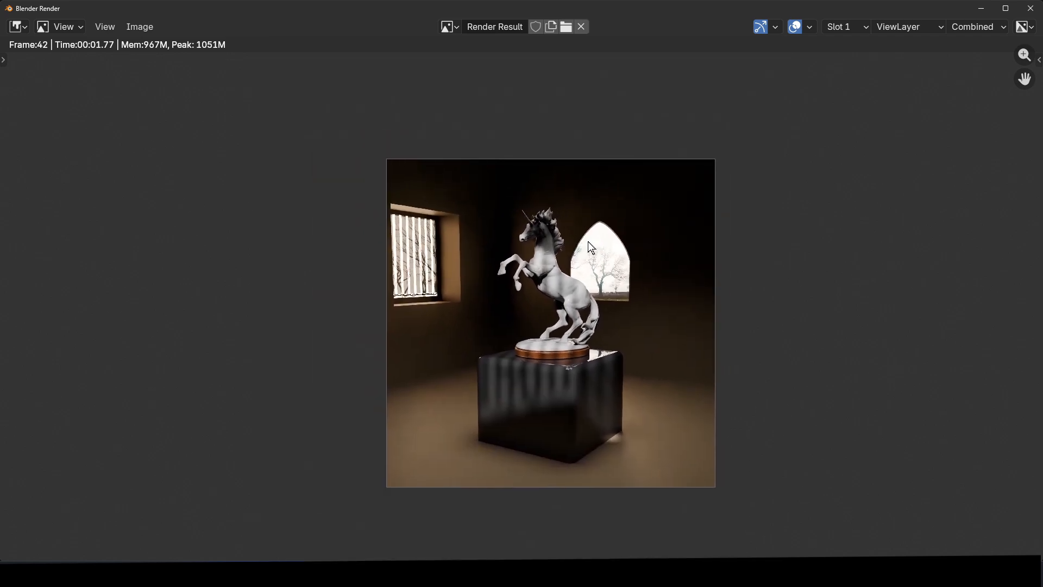
key(Escape)
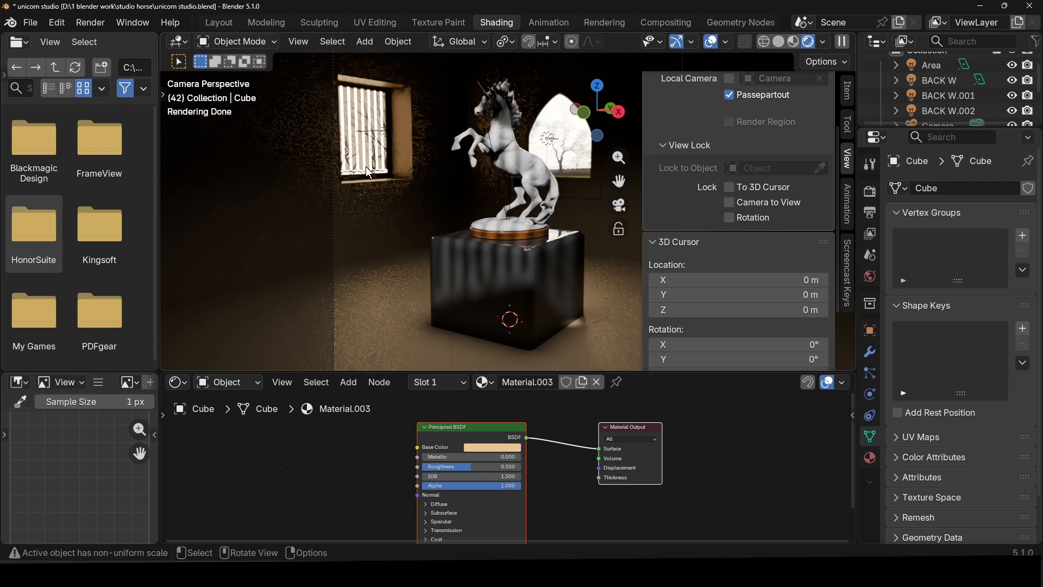
Tint the BACK W area light behind the blinds window warm orange, about #FFB873.
click(384, 129)
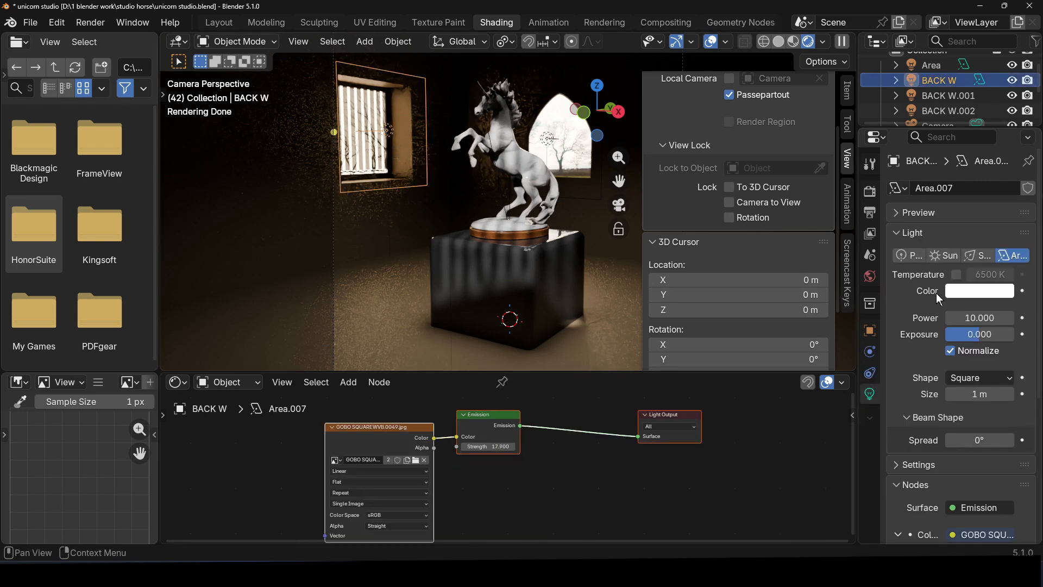
click(985, 295)
mouse_move(974, 65)
mouse_down()
mouse_move(920, 104)
mouse_move(911, 128)
mouse_up()
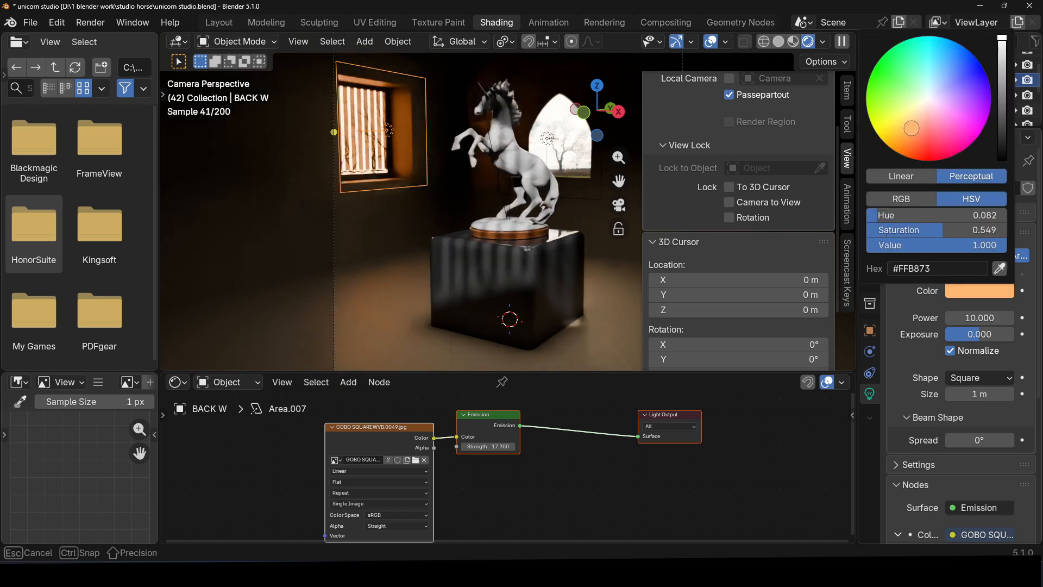
Set the BACK W.001 arch window light's color to amber #FFBD3A.
click(566, 147)
click(974, 289)
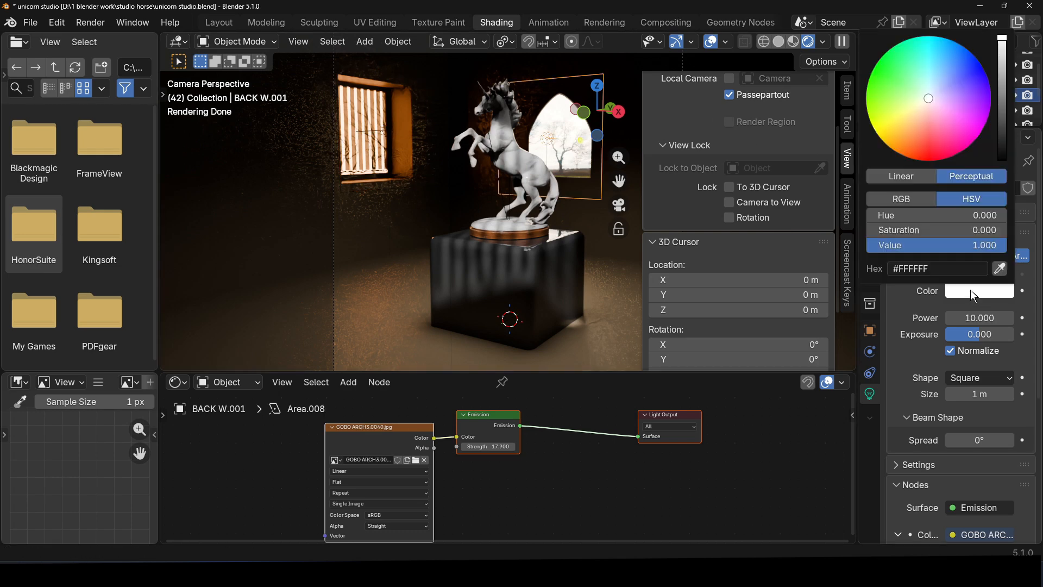
click(897, 136)
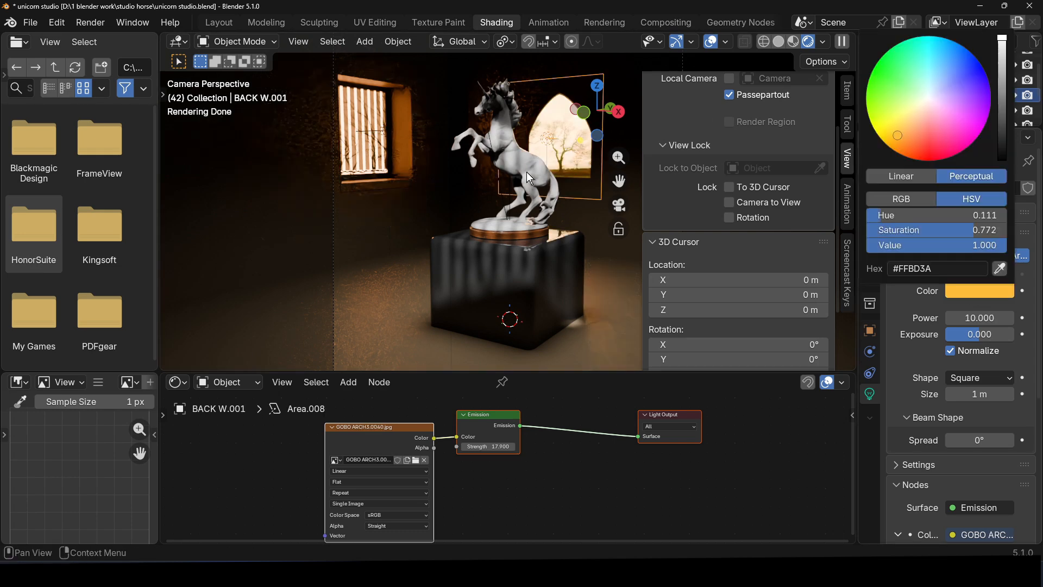
Set the color of the BACK W.002 light aimed at the statue to pink.
click(487, 139)
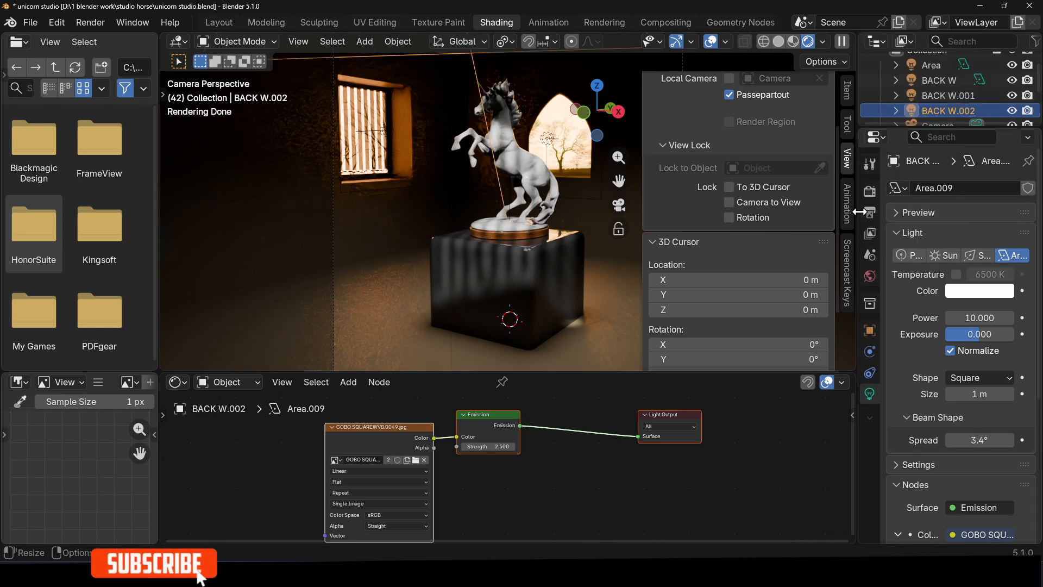
click(969, 292)
click(944, 114)
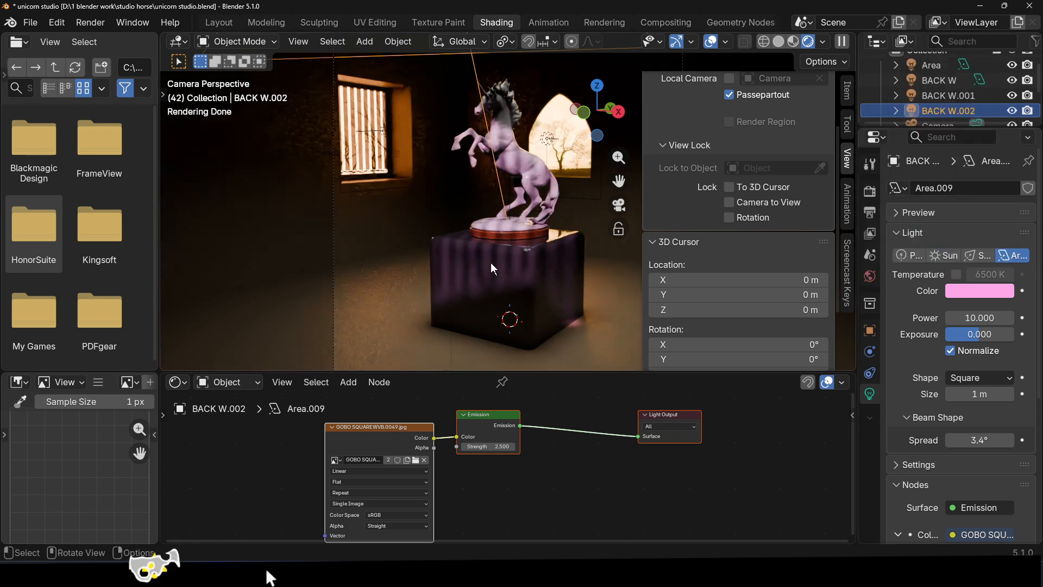
Render the current frame to check the three tinted gobo lights.
click(458, 313)
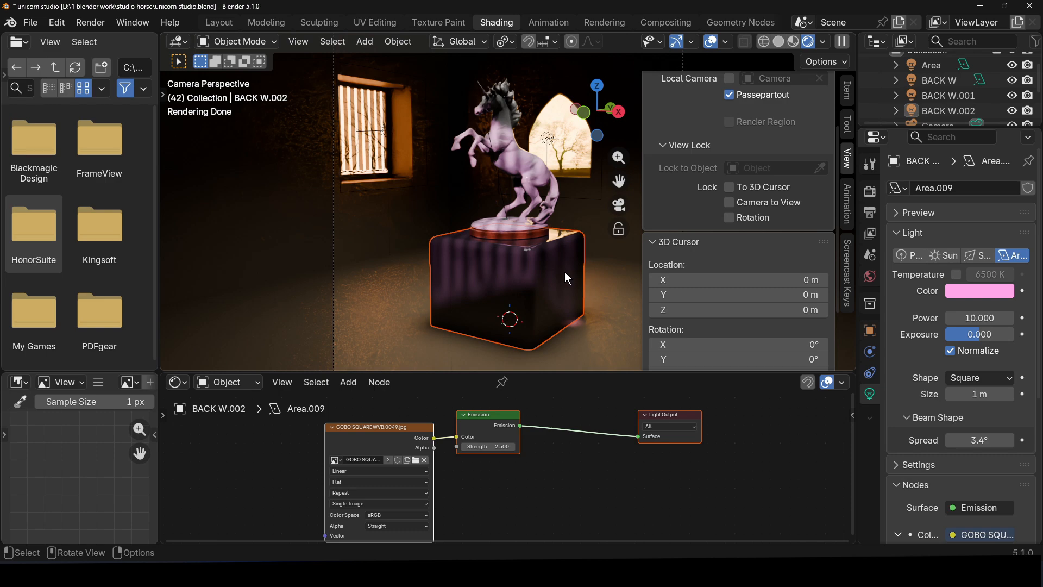
key(F12)
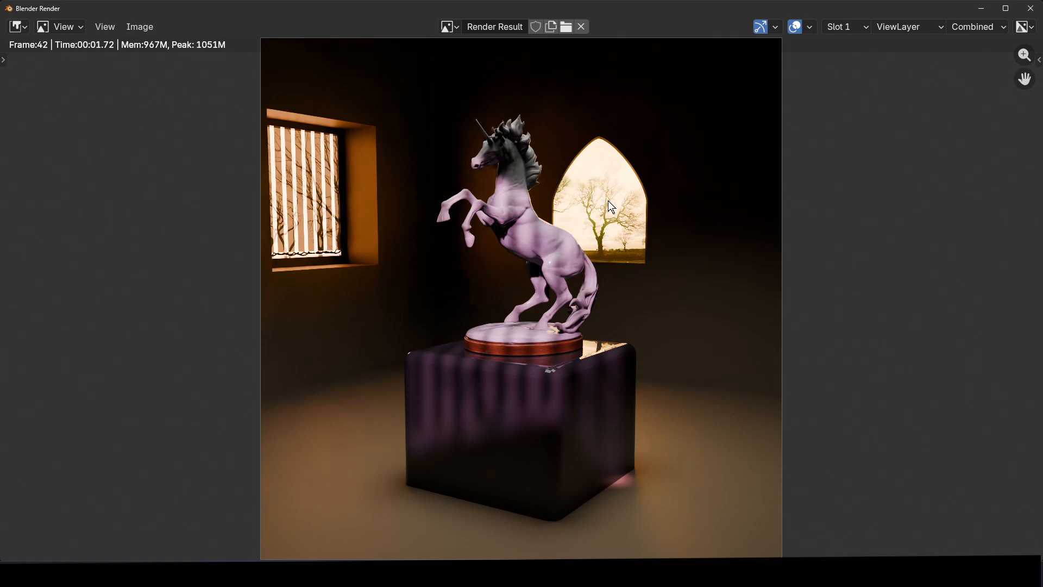
key(Escape)
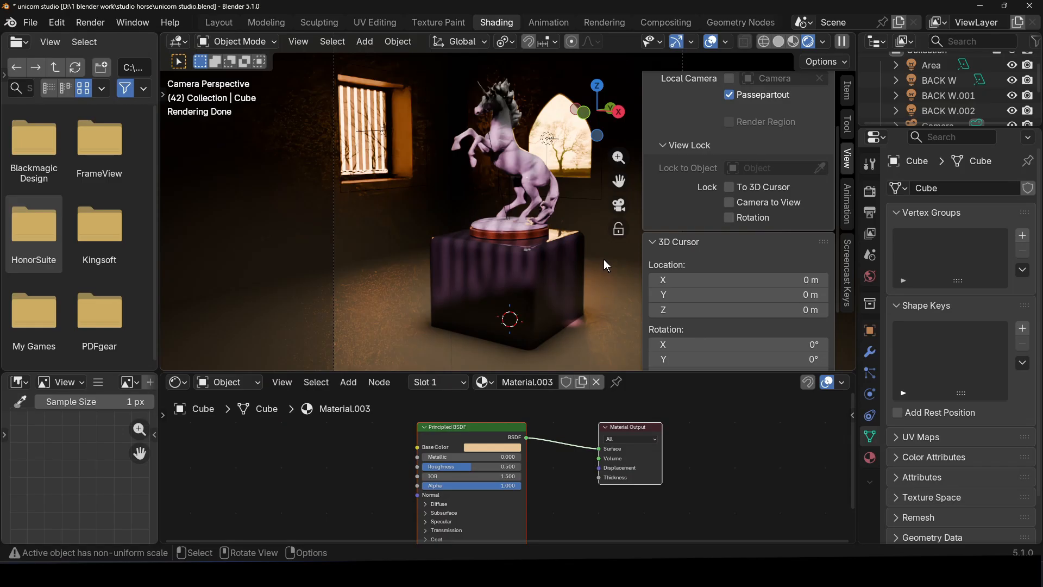
Add a vertical loop cut to the arch window wall beside the projection's outer edge, with a slide factor of 0.68.
key(Tab)
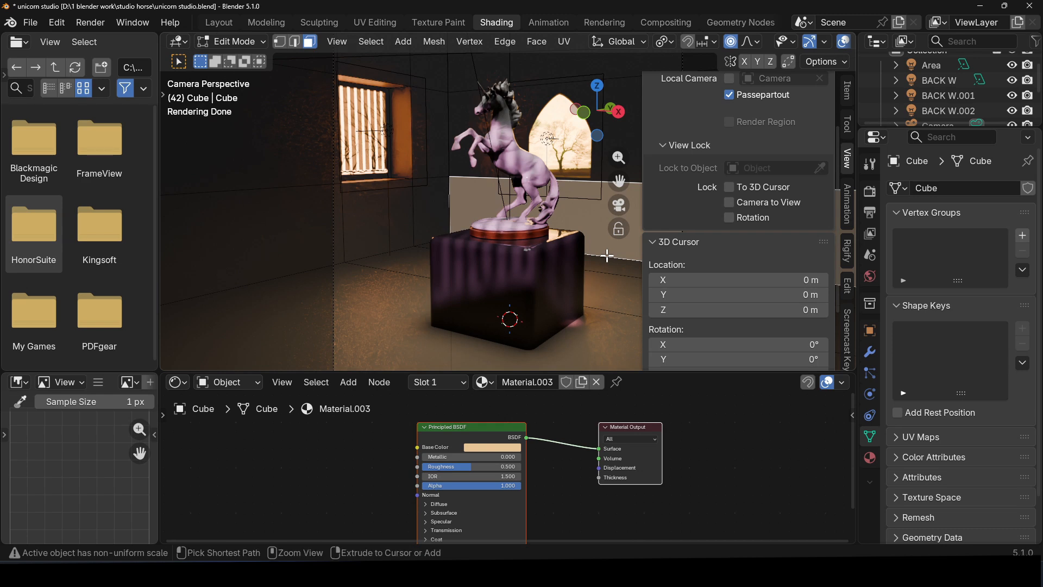
key(ctrl+r)
click(608, 255)
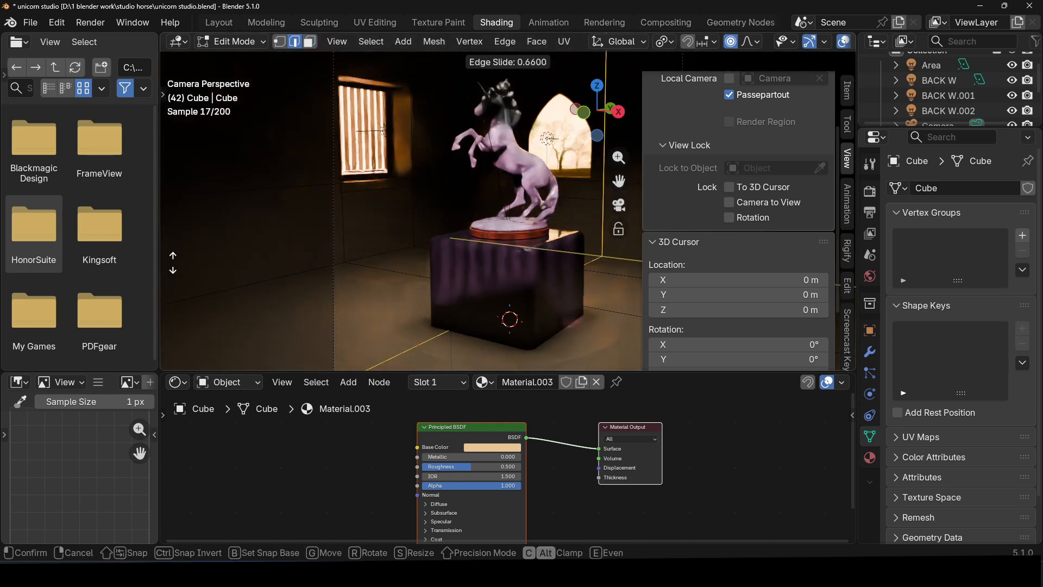
click(586, 239)
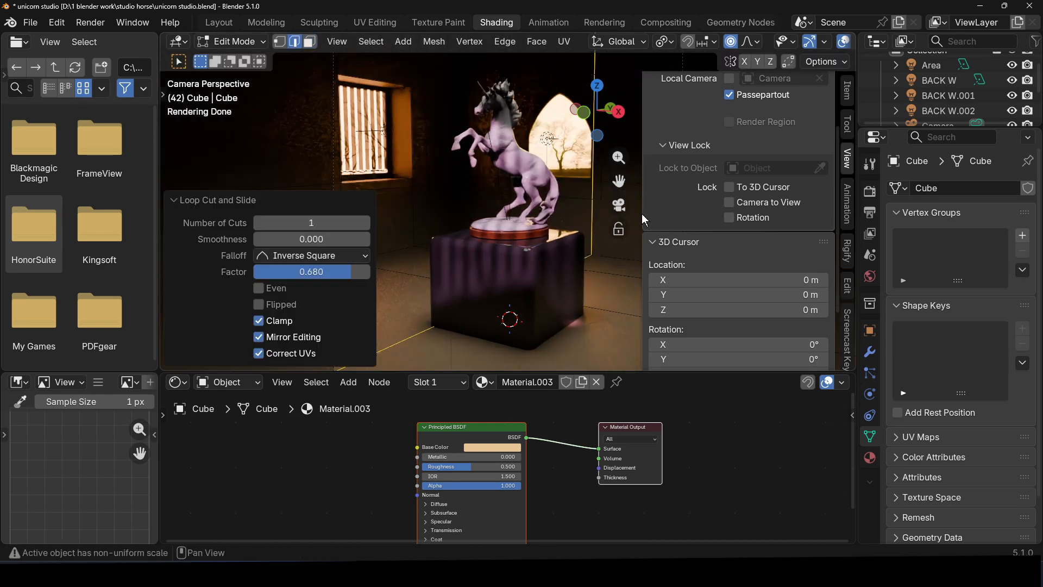
Add a horizontal loop cut around the room walls just below the arch window, with a slide factor of -0.9.
middle_drag(458, 228, 608, 244)
key(ctrl)
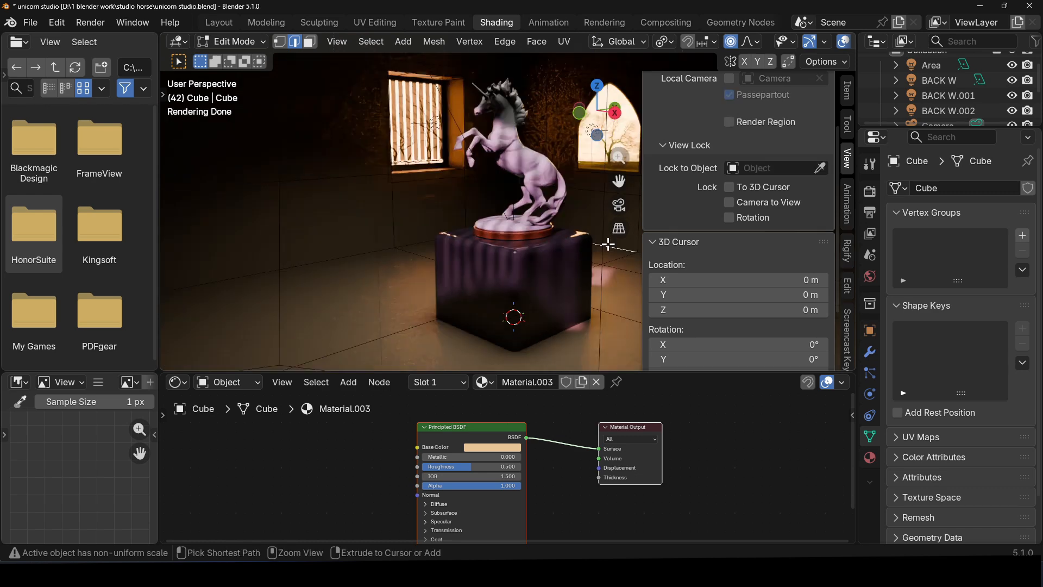
key(ctrl+r)
click(608, 244)
right_click(608, 244)
key(g)
key(g)
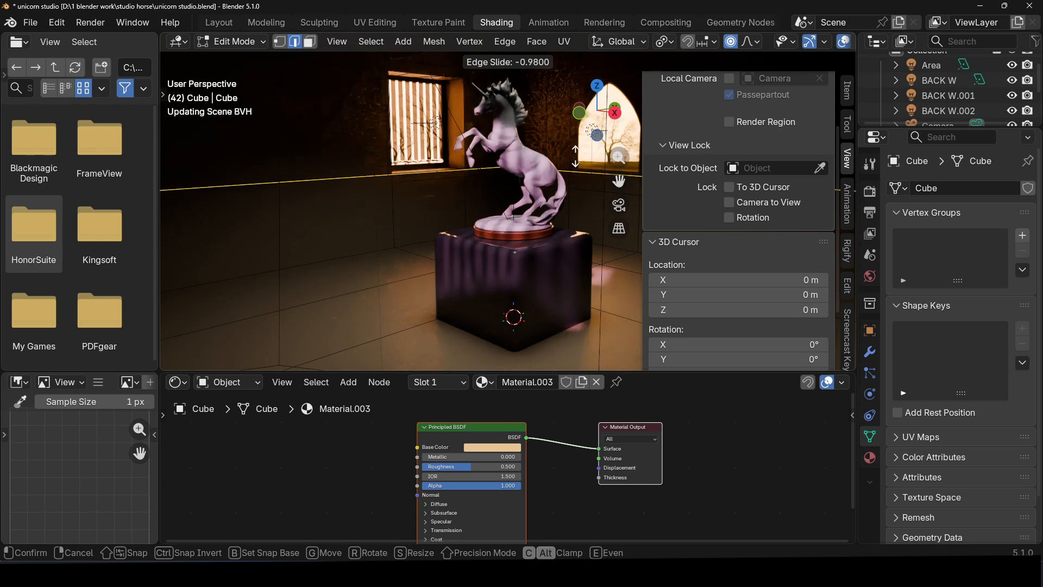
click(594, 168)
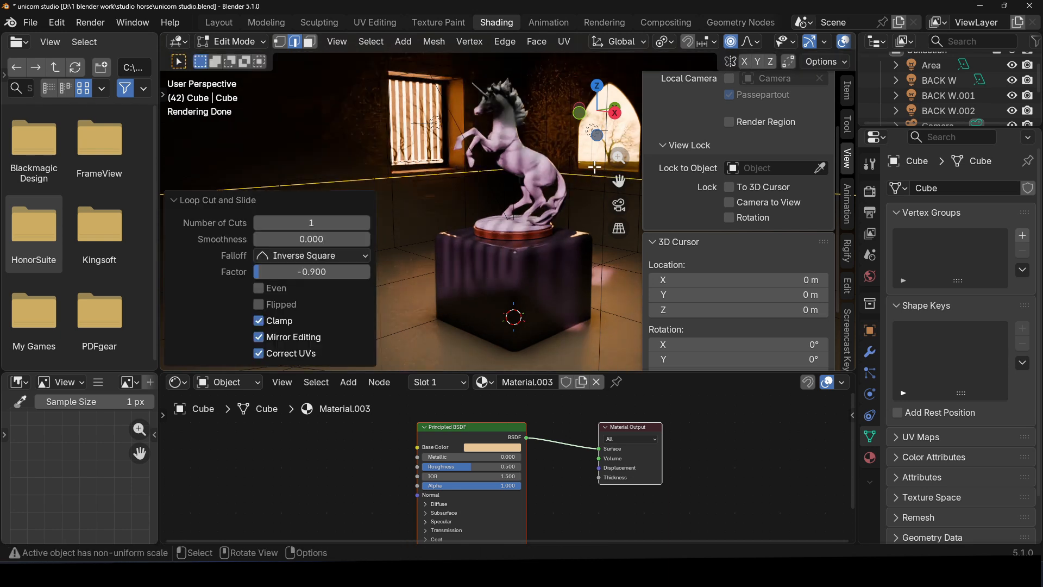
key(Tab)
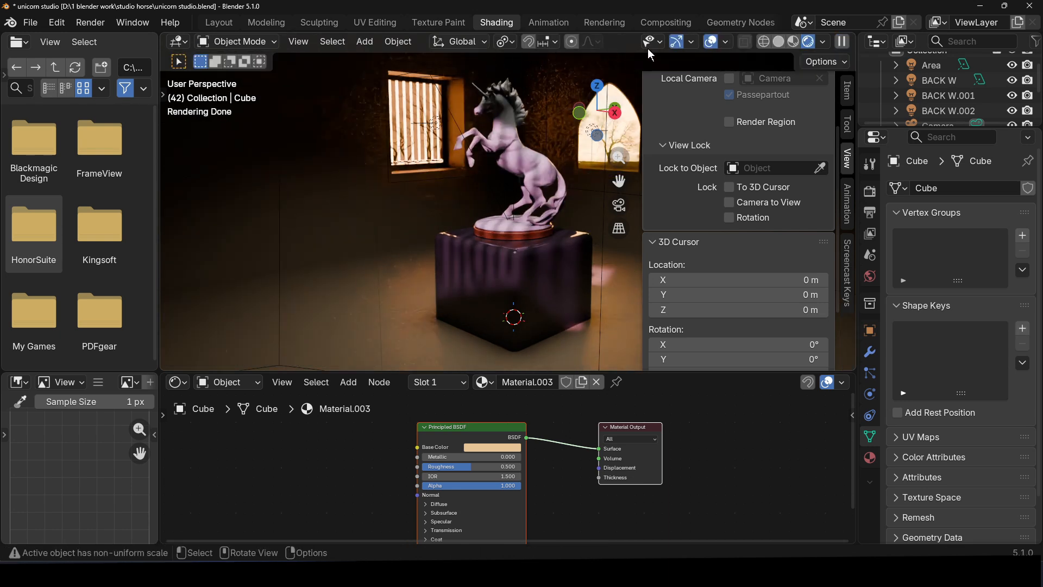
Extrude the wall face behind the arch window along its normals to recess it, and leave mesh editing.
key(Tab)
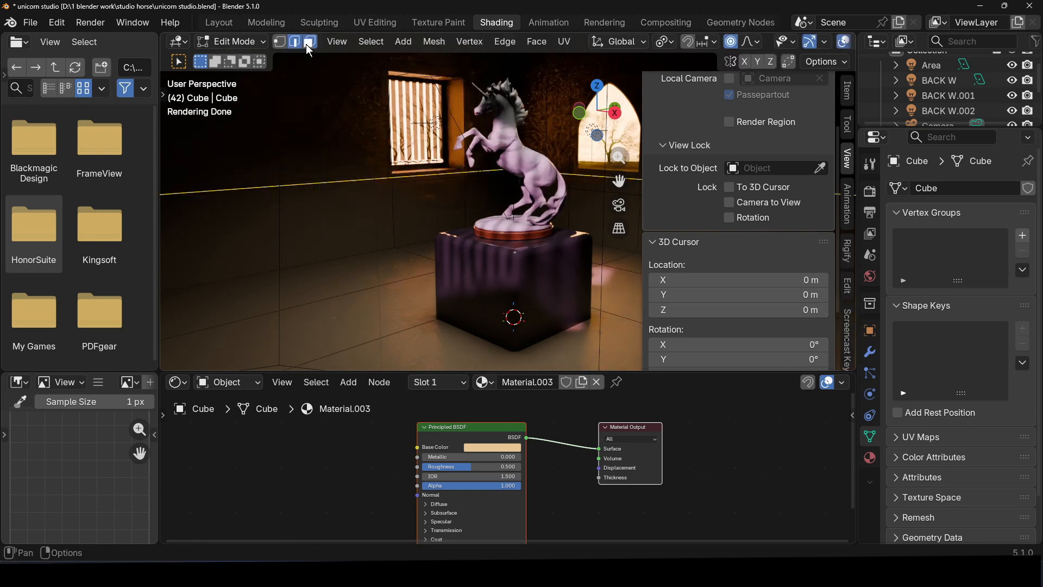
click(310, 41)
right_click(581, 158)
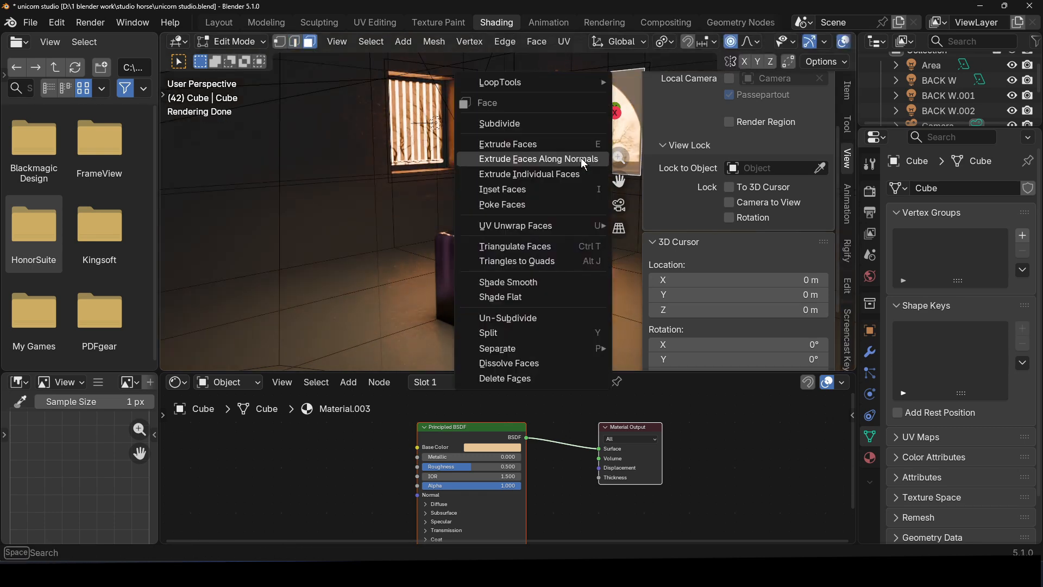
click(581, 158)
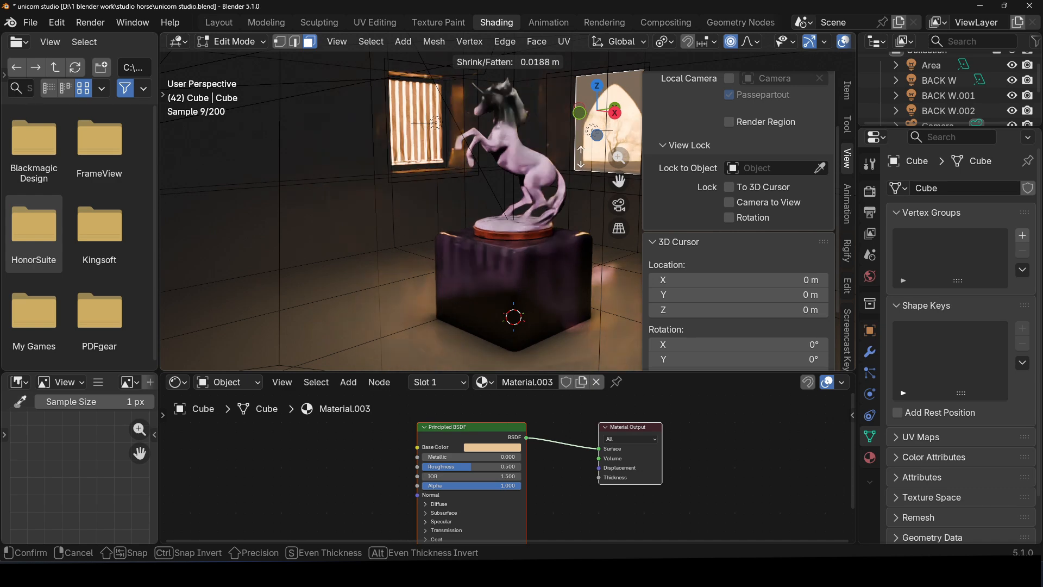
click(580, 158)
key(Tab)
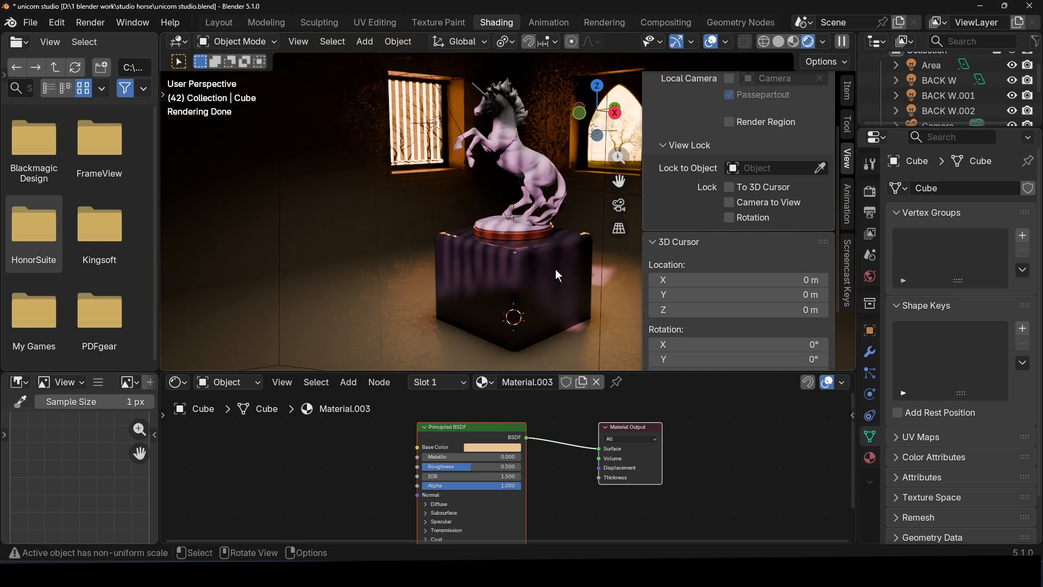
Move the BACK W.002 statue light by about 0.38 m in X, 0.23 m in Y and -0.03 m in Z.
click(461, 138)
click(460, 122)
click(460, 124)
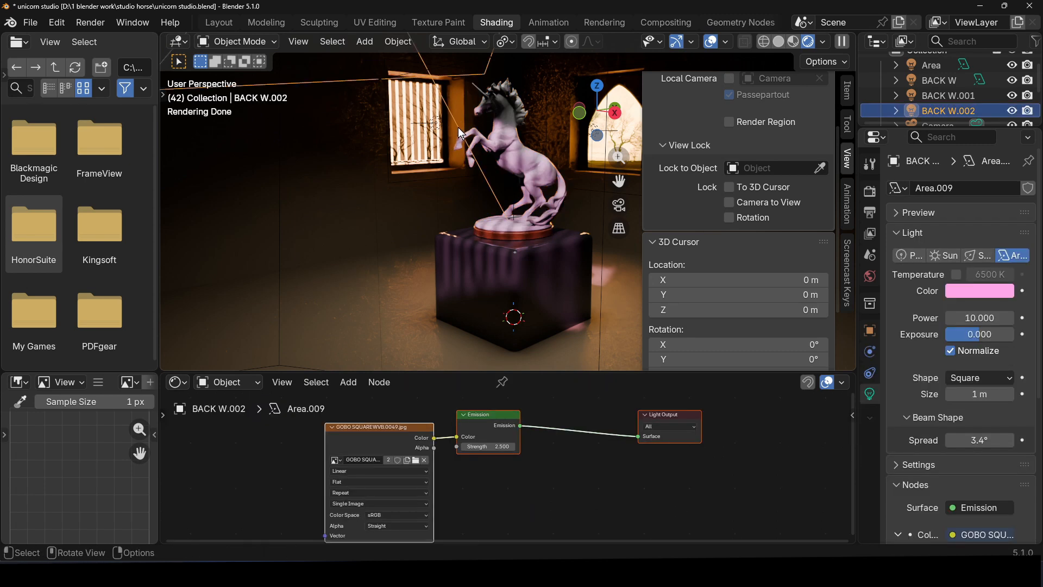
middle_drag(504, 269, 544, 294)
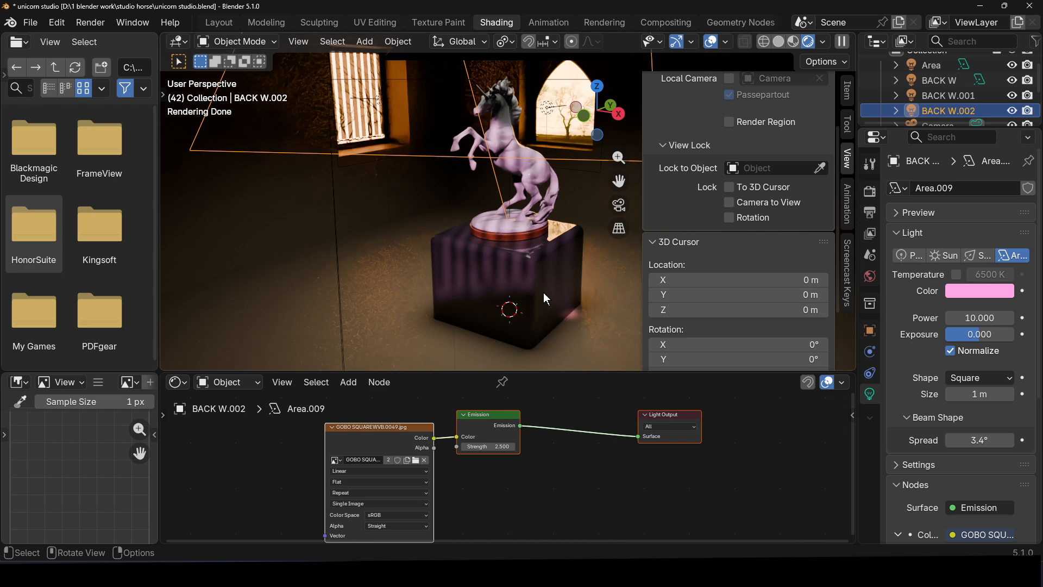
key(g)
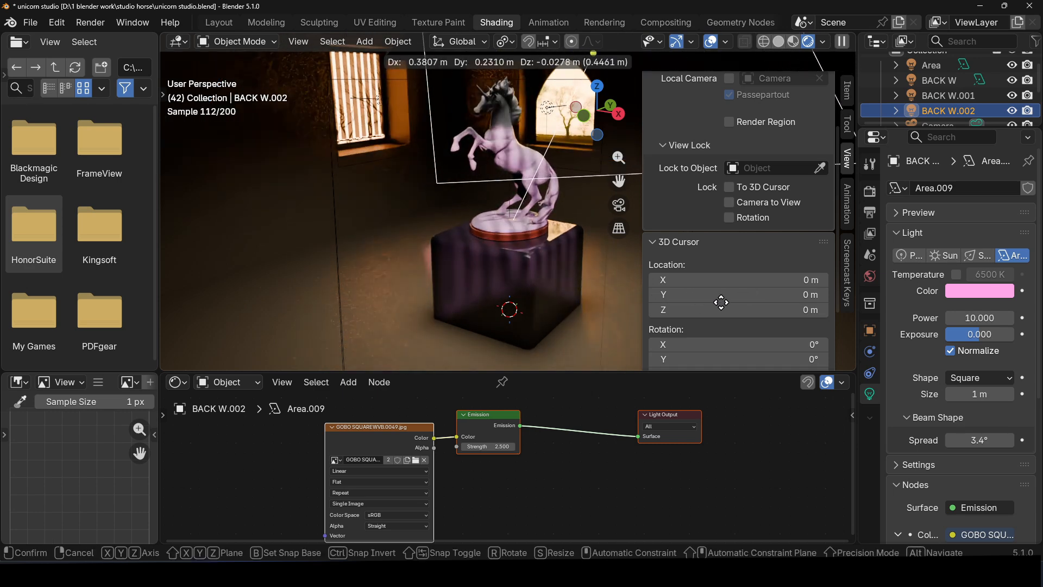
click(751, 300)
Show the Track To constraint settings of the BACK W.002 light.
middle_drag(601, 290, 645, 266)
scroll(636, 271, down, 3)
scroll(706, 285, up, 1)
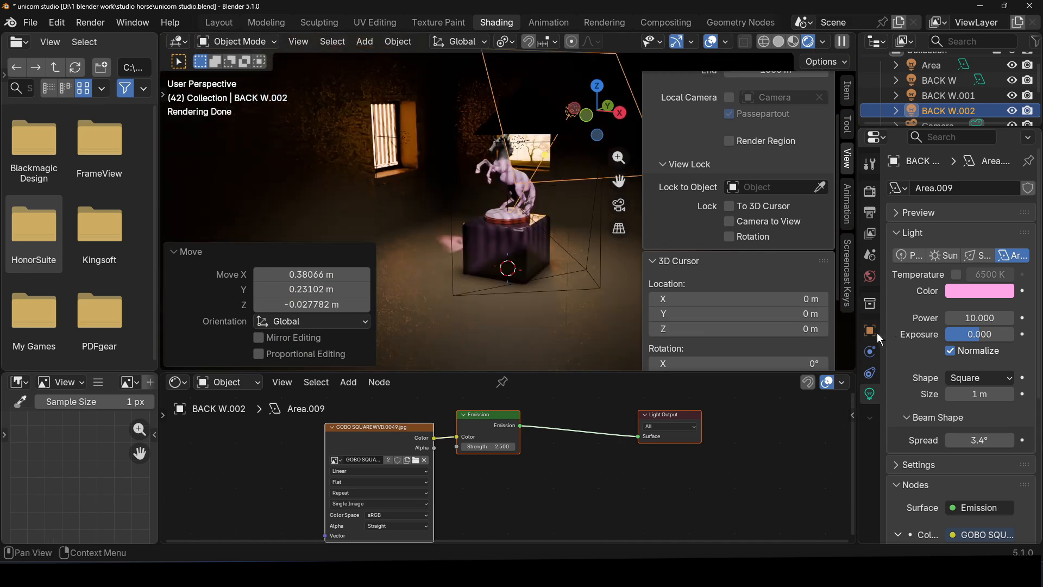
click(870, 373)
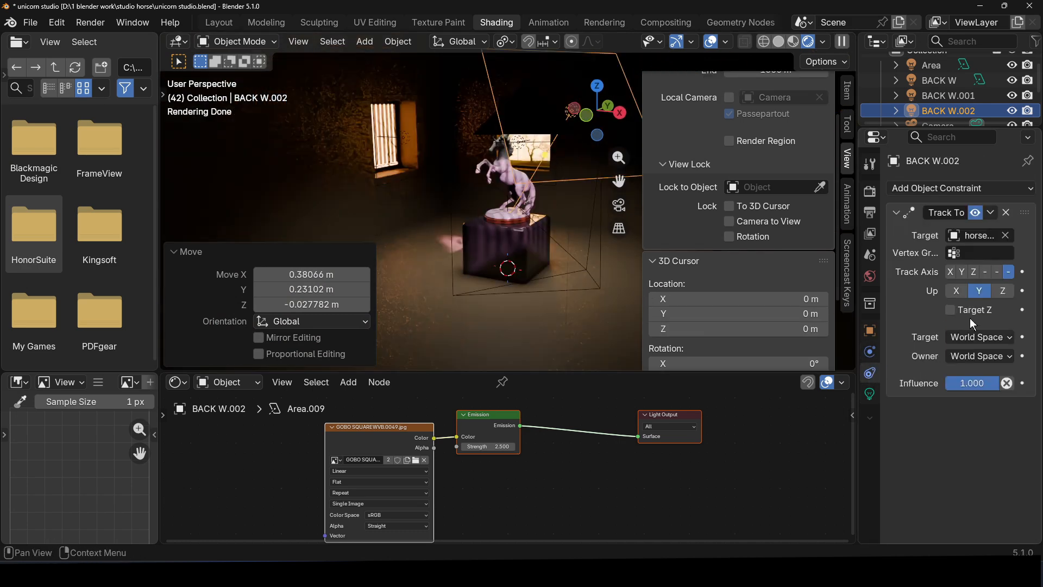
Remove the Track To constraint from the BACK W.002 light and rotate the light about -27.3° in the view plane.
click(1006, 212)
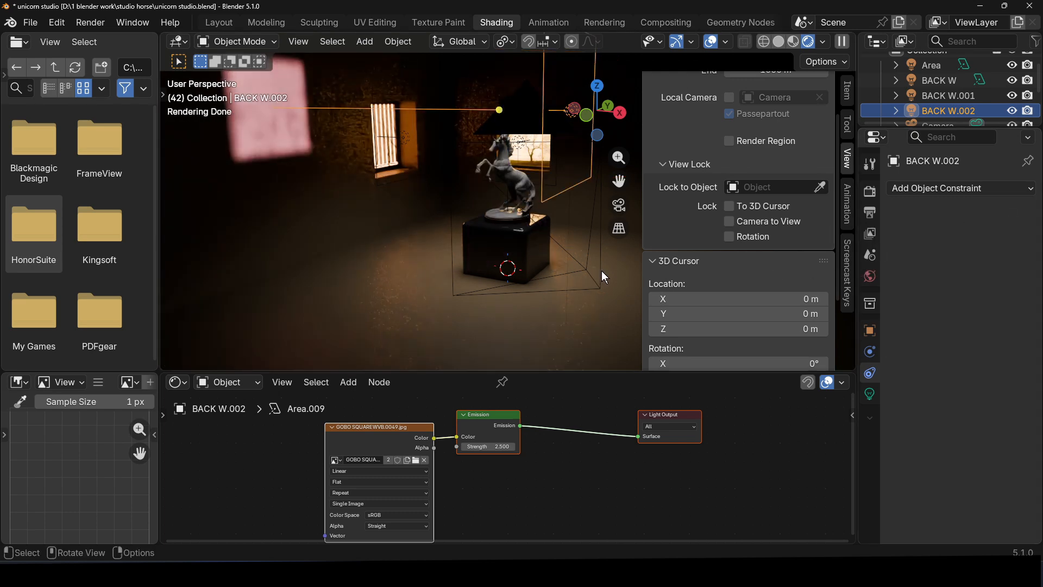
key(r)
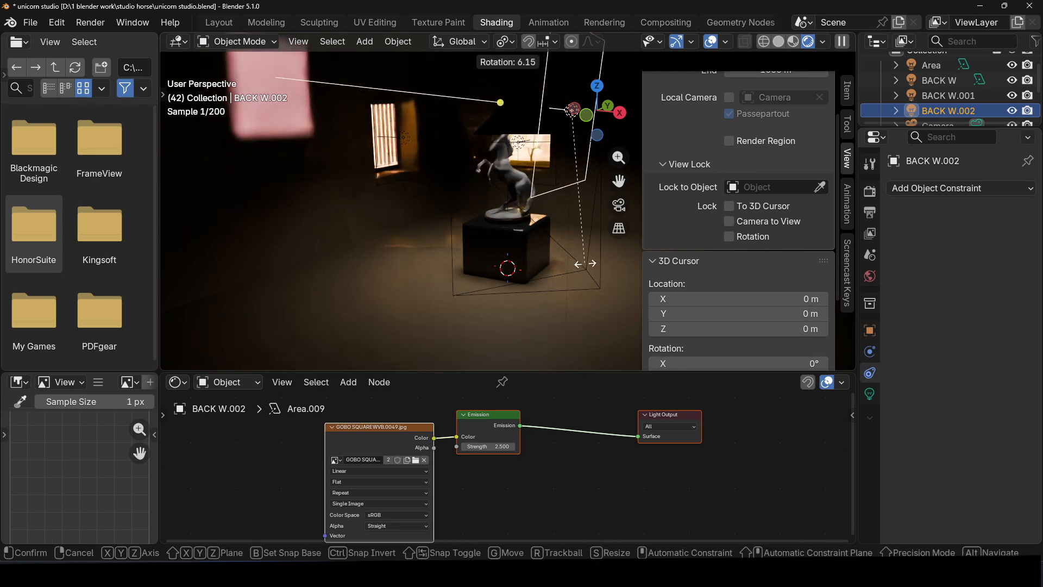
click(703, 276)
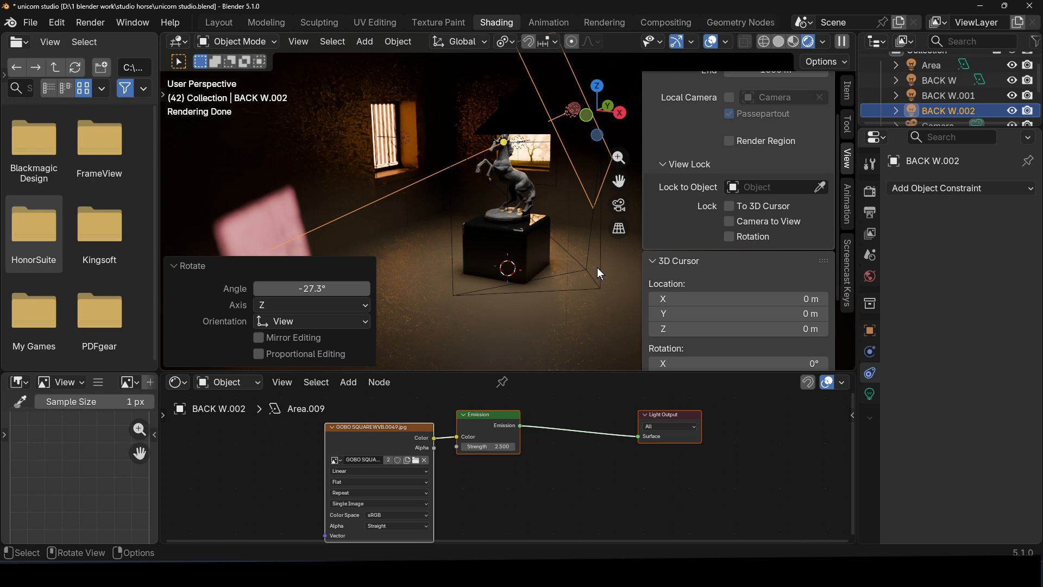
Rotate the BACK W.002 light about -39.3° around the global Z axis to aim it at the unicorn statue.
key(r)
key(z)
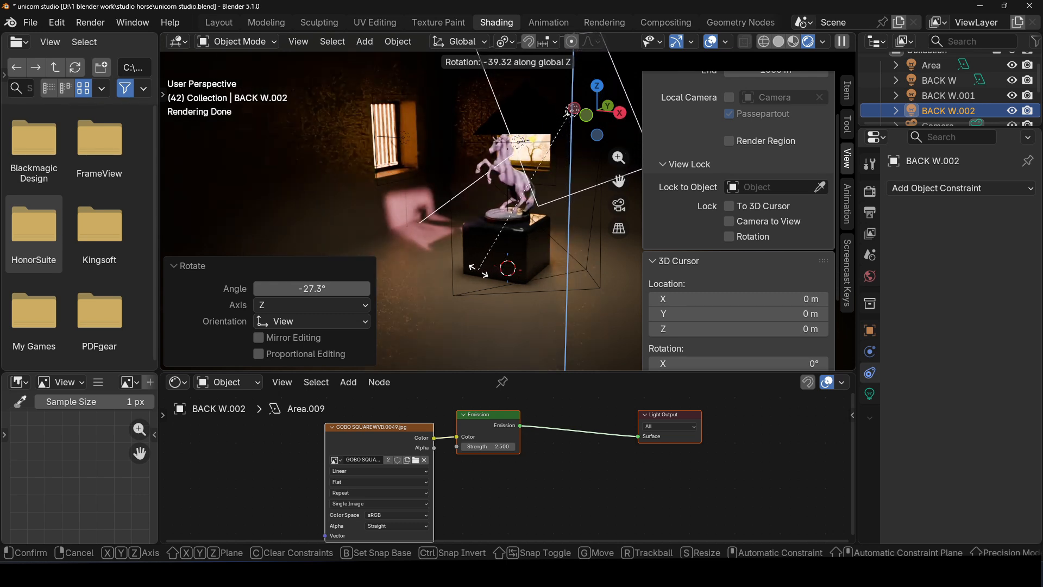
click(478, 270)
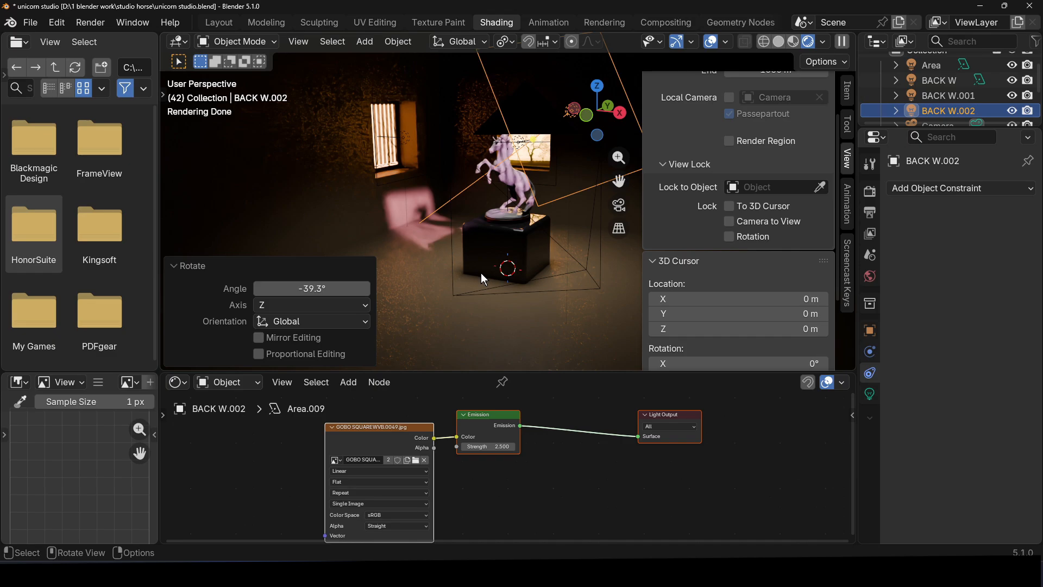
Render frame 42, examine the pink light on the statue and walls, and close the render.
key(F12)
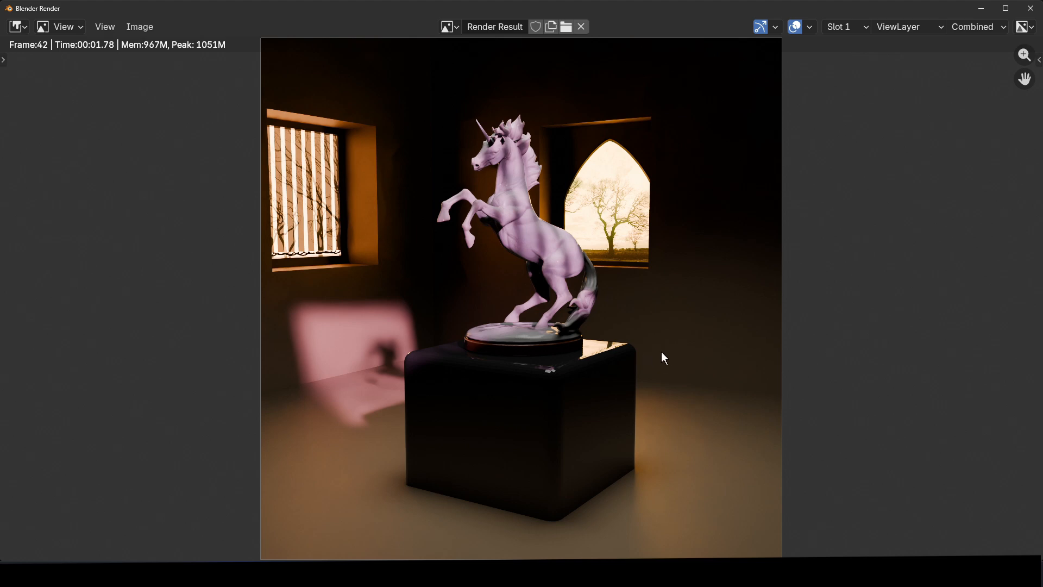
scroll(657, 359, down, 1)
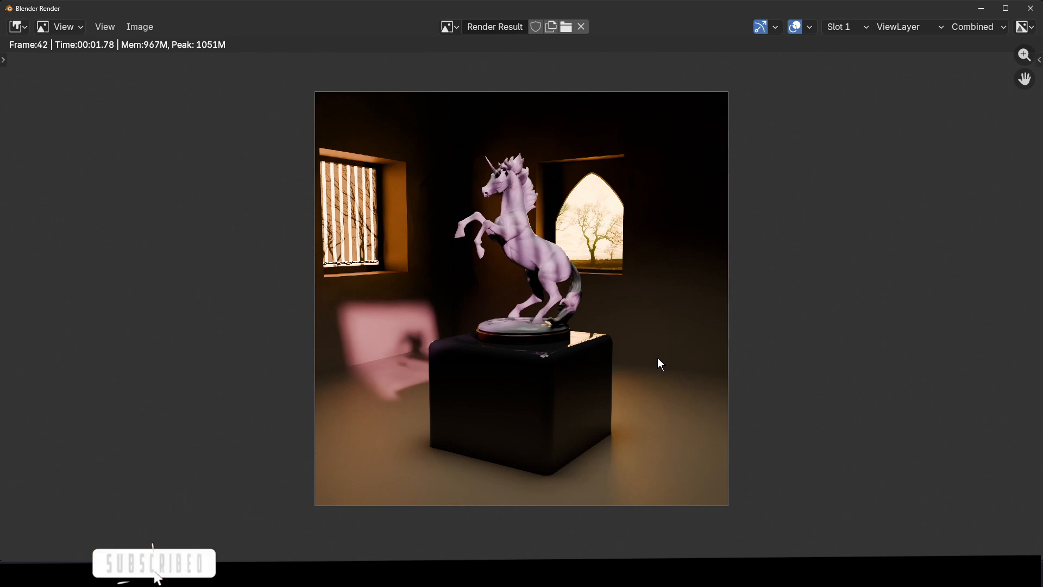
key(F12)
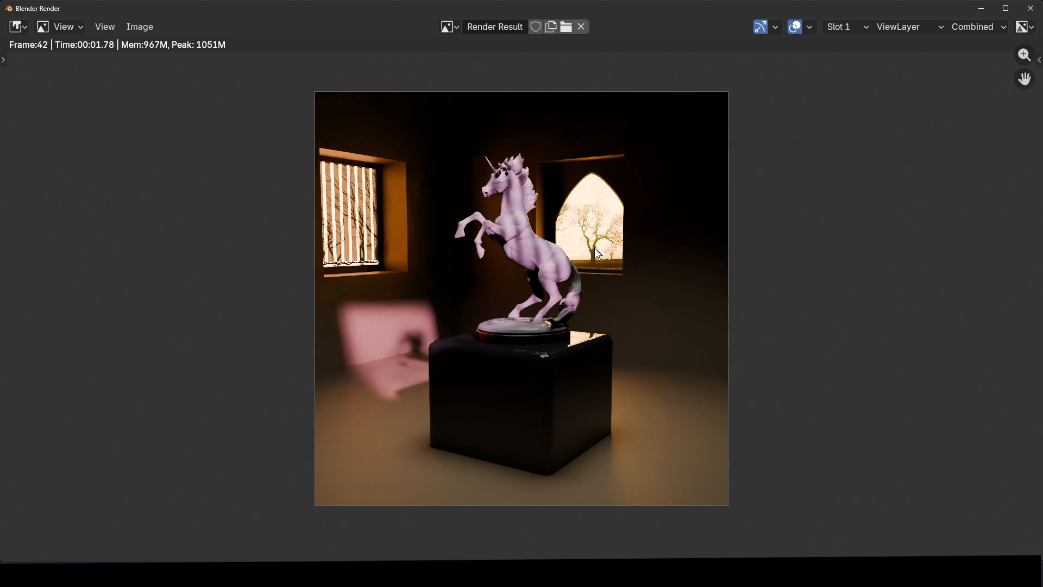
click(1031, 8)
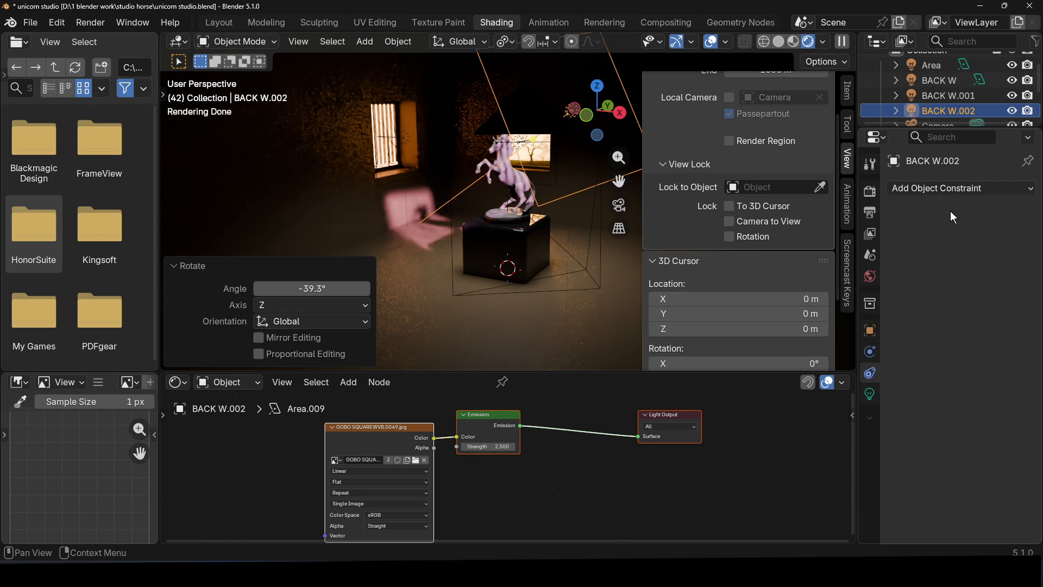
Set the BACK W.002 light's color to a near-white, #FFFAFC.
click(871, 394)
click(978, 288)
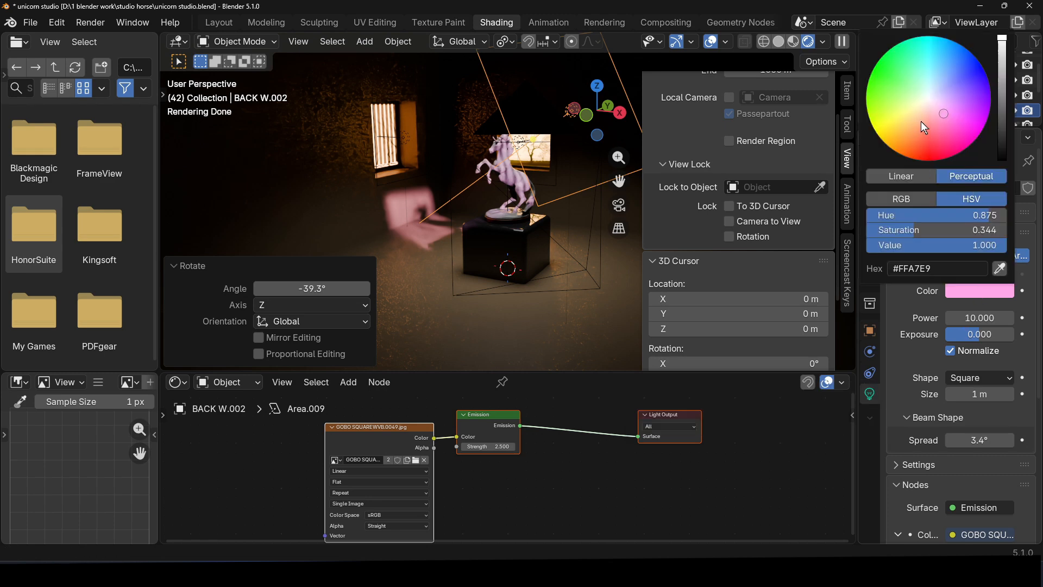
click(929, 99)
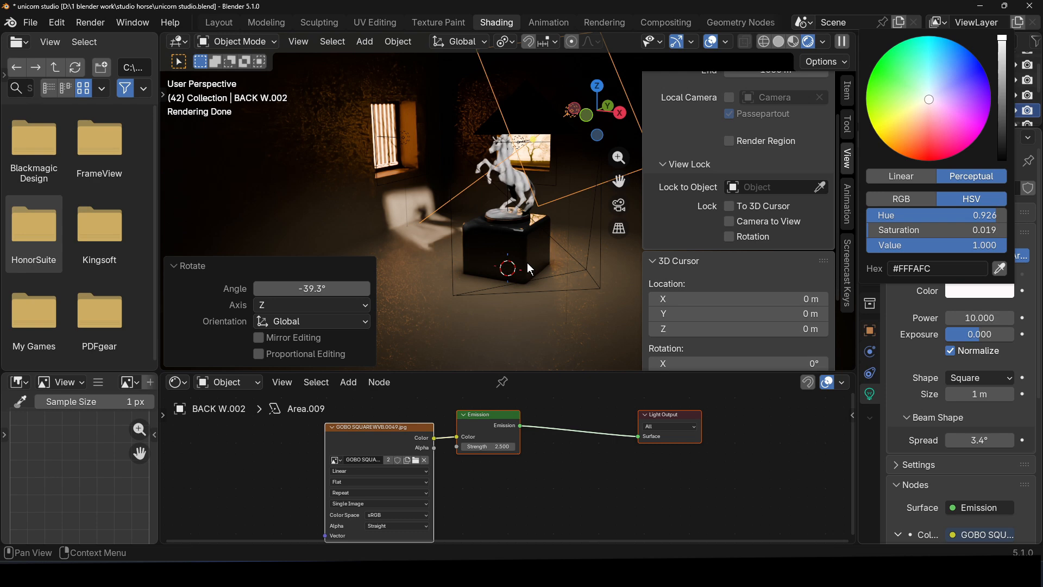
click(544, 323)
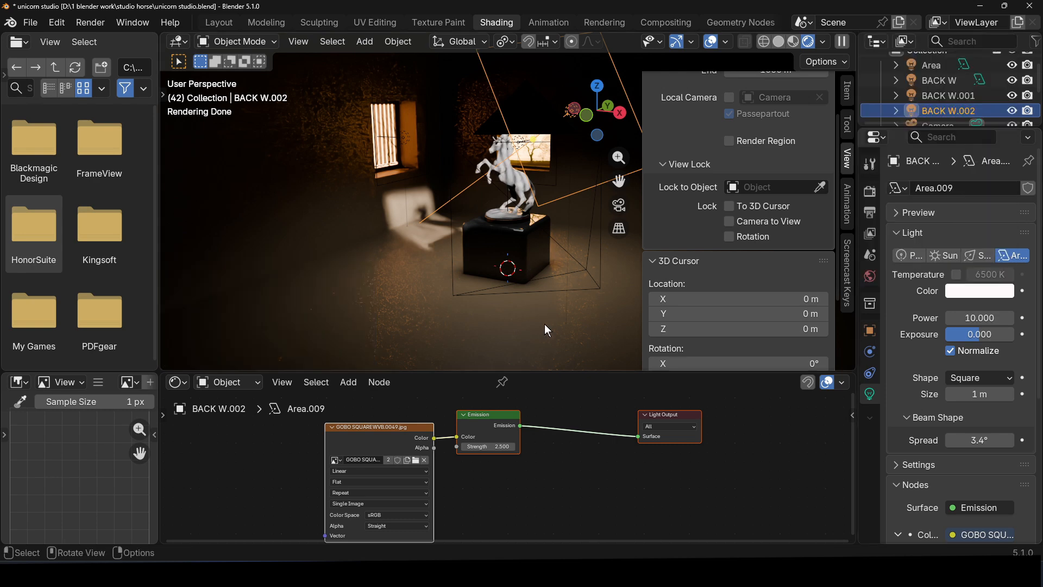
Render the frame again, examine the unicorn's head and body and the overall lighting, and close the render.
key(F12)
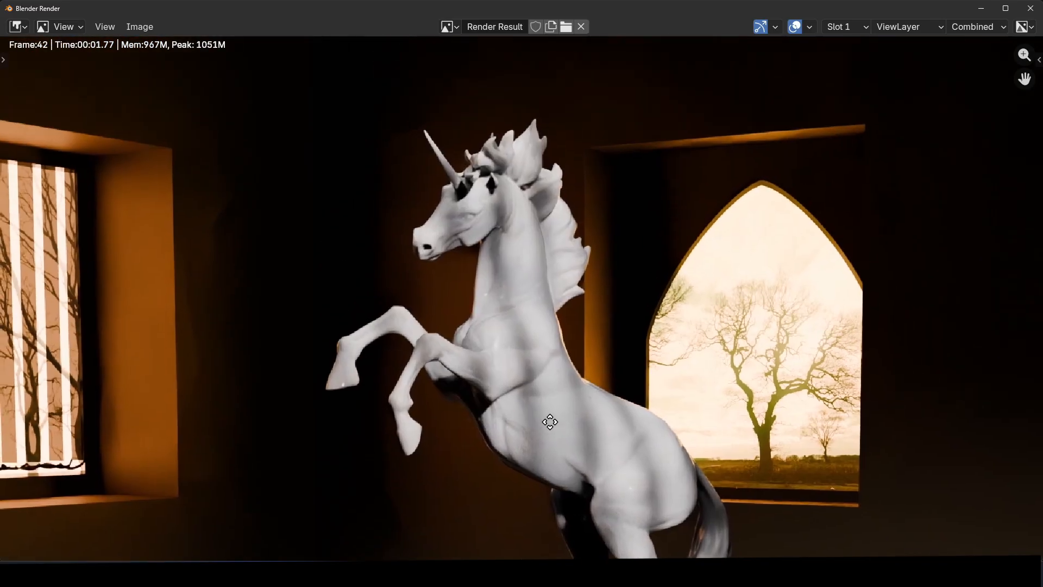
middle_drag(549, 422, 551, 459)
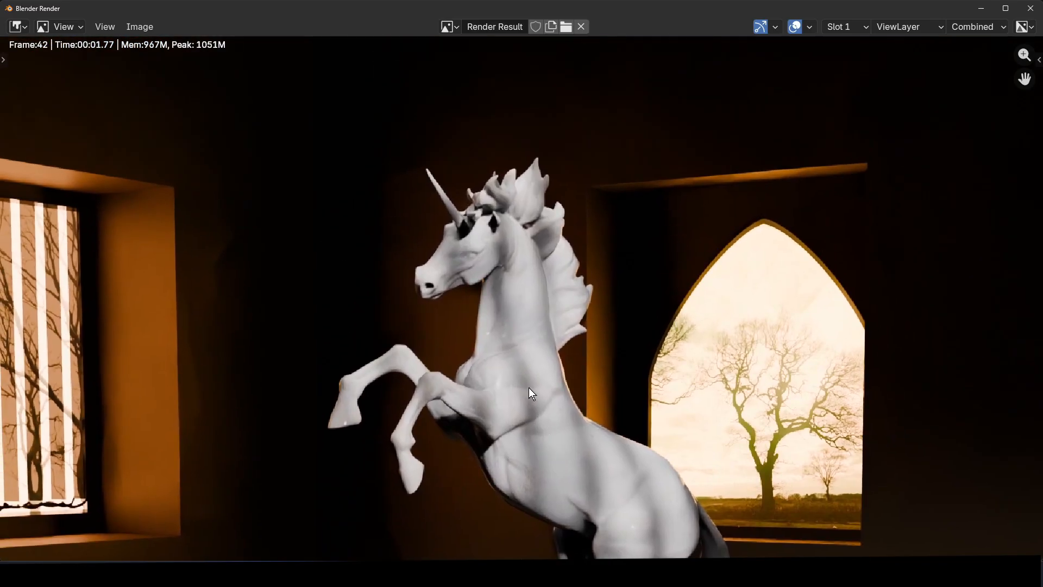
scroll(517, 346, up, 4)
middle_drag(517, 363, 538, 447)
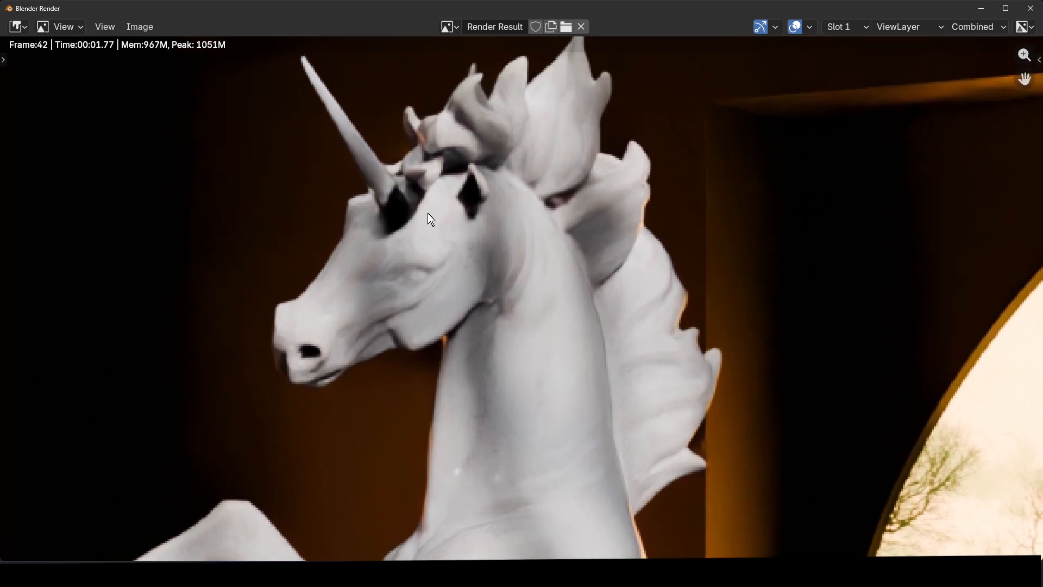
scroll(429, 215, down, 6)
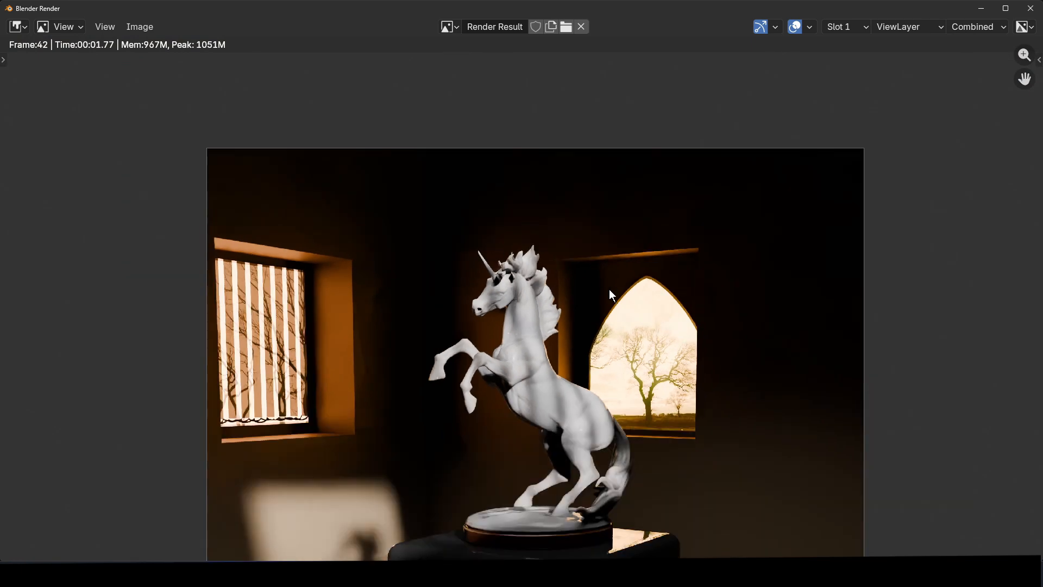
scroll(614, 296, down, 4)
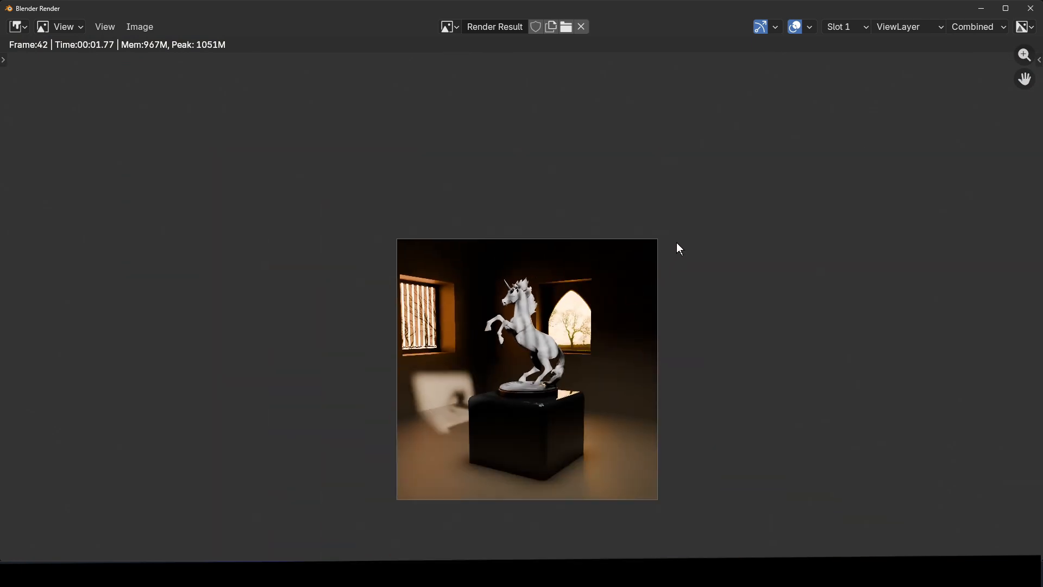
key(Escape)
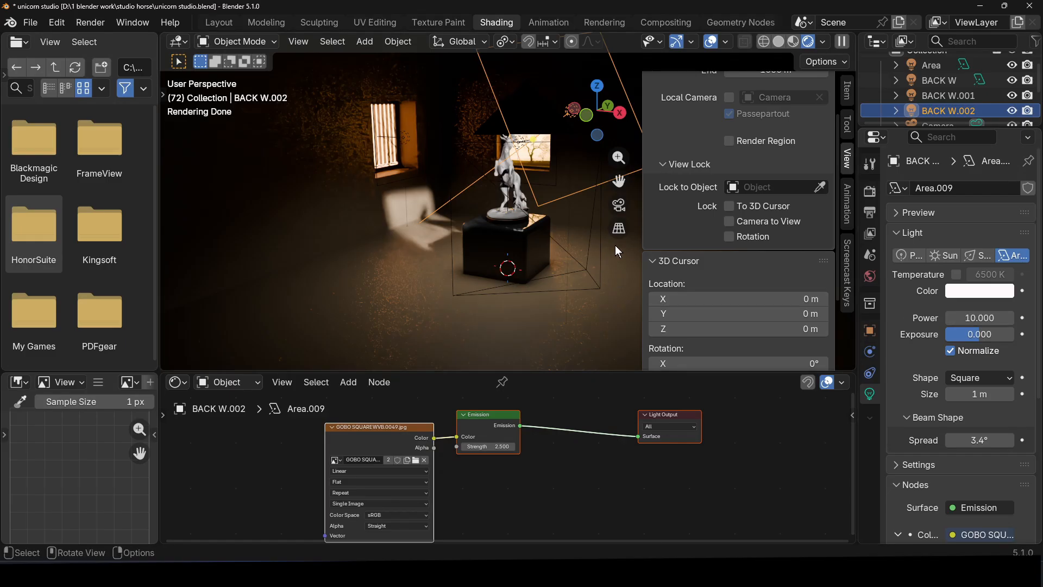
Change the video output file name to UNICORN2 in the studio horse folder and render the animation.
click(870, 212)
scroll(968, 425, down, 5)
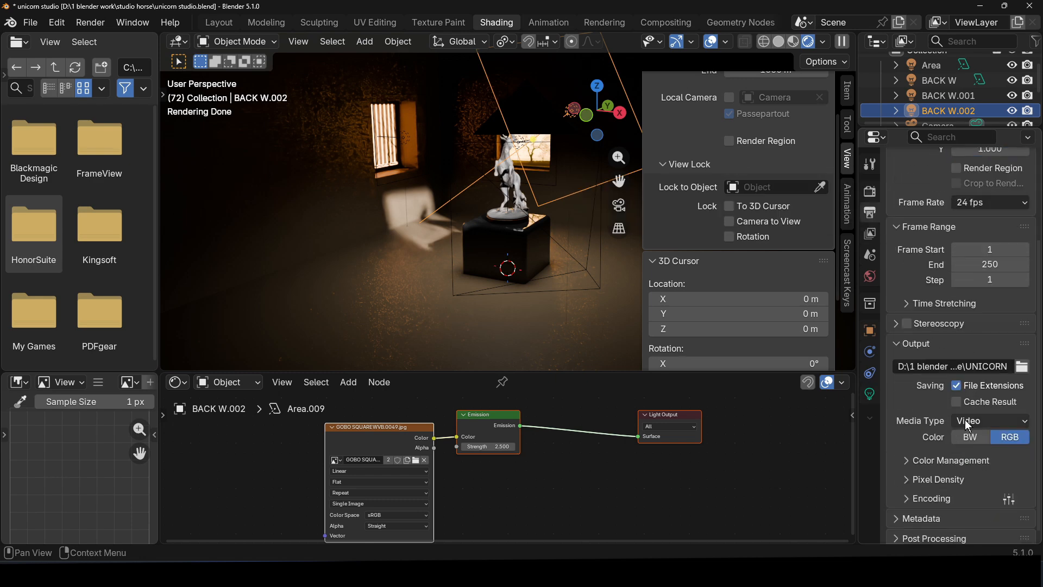
click(956, 366)
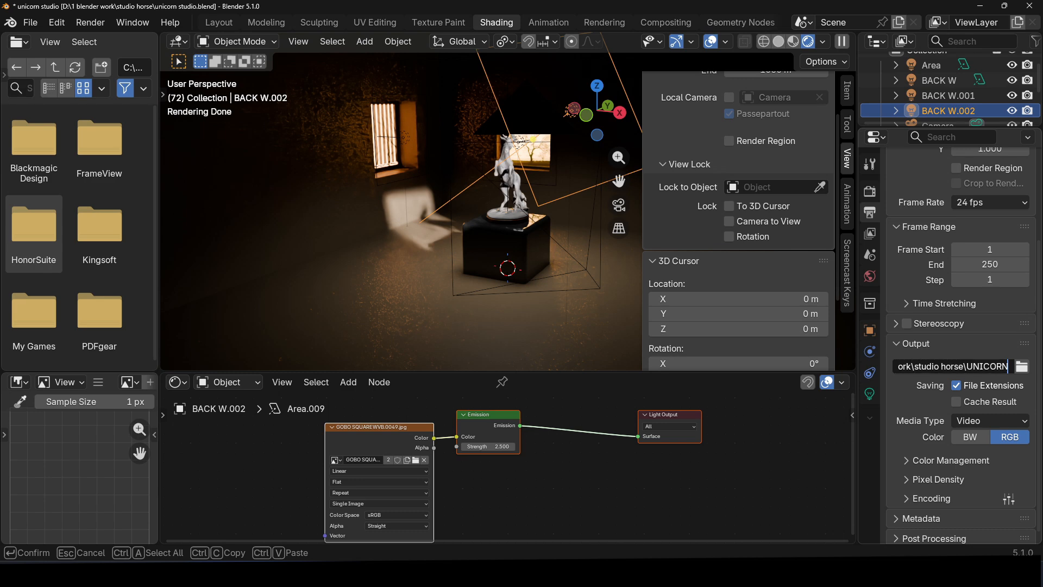
text(2)
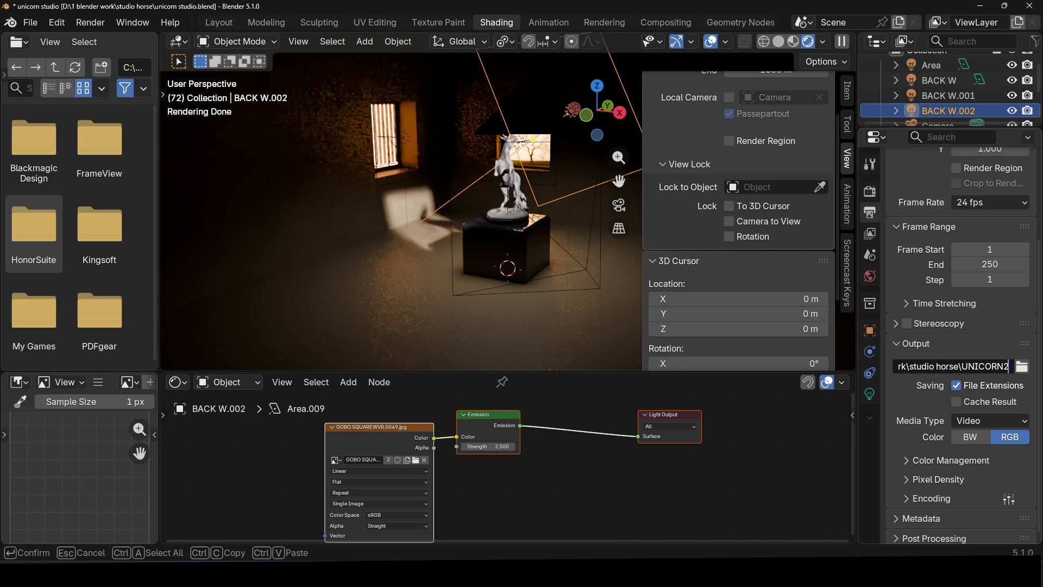
key(Return)
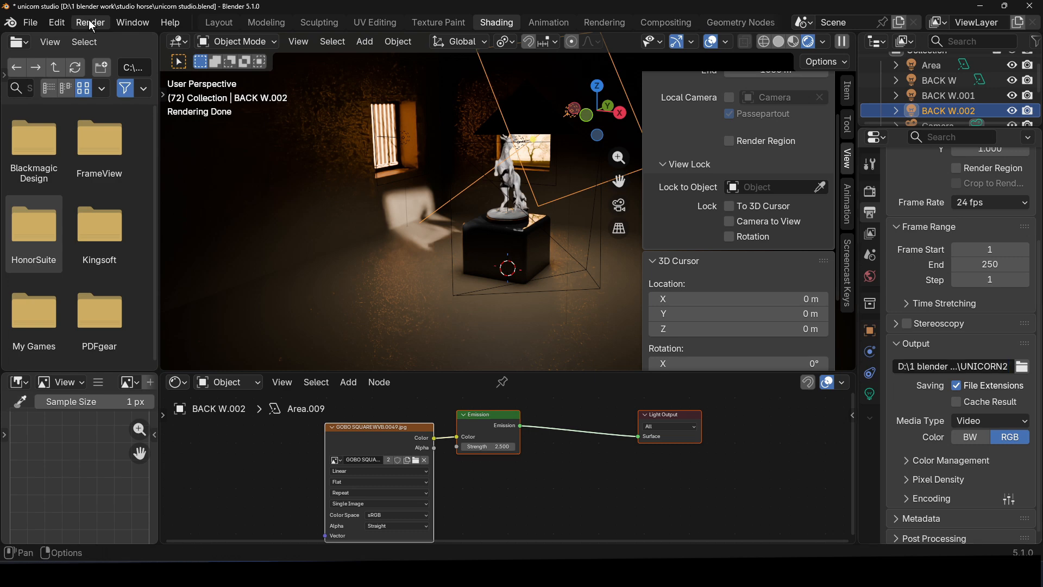
click(90, 22)
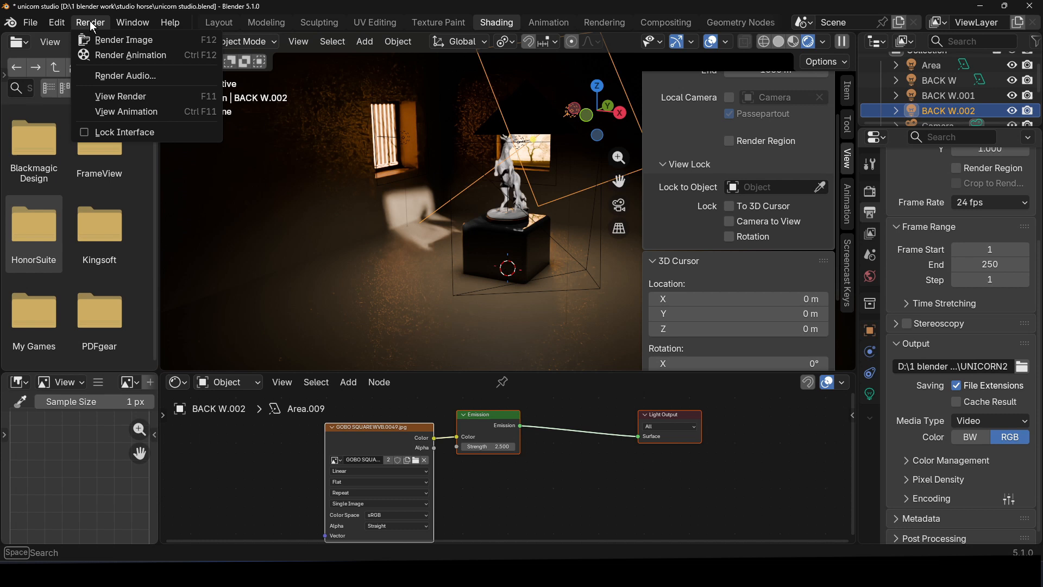
click(149, 58)
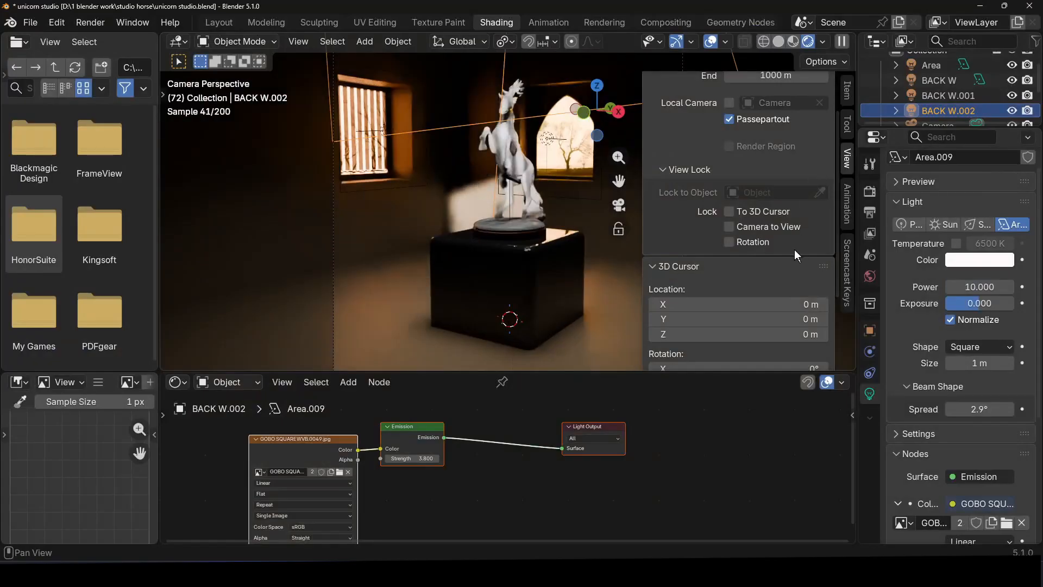
Try a Noise Texture in place of the gobo image on the BACK W.002 light, with a beam spread of 0°.
scroll(937, 391, down, 4)
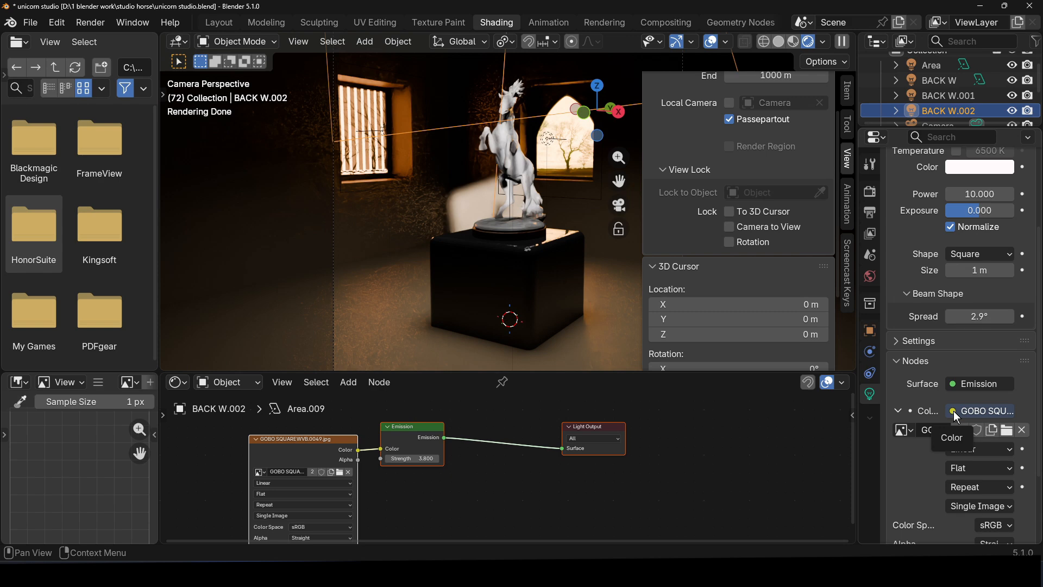
click(954, 411)
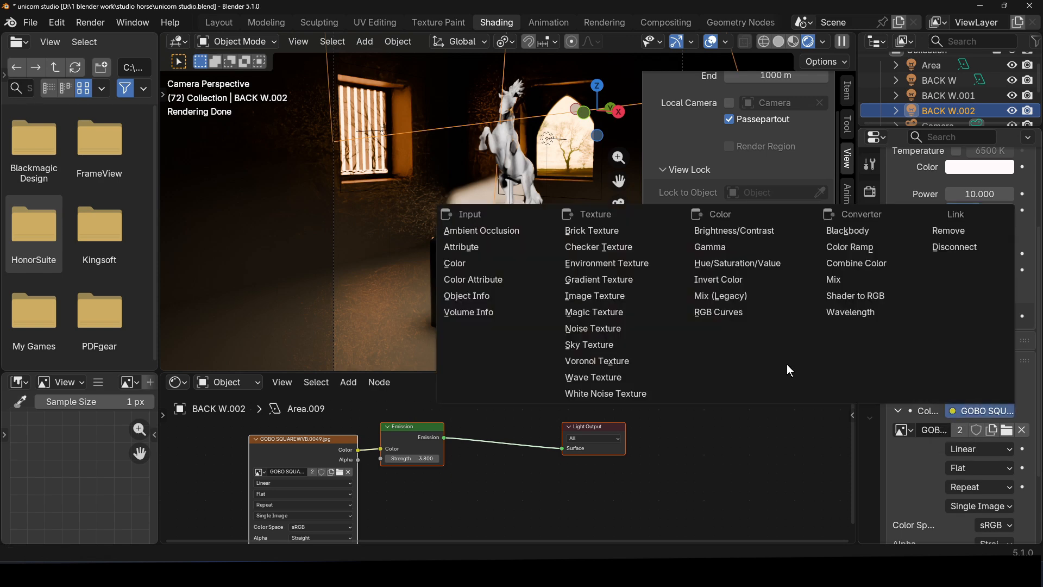
click(643, 329)
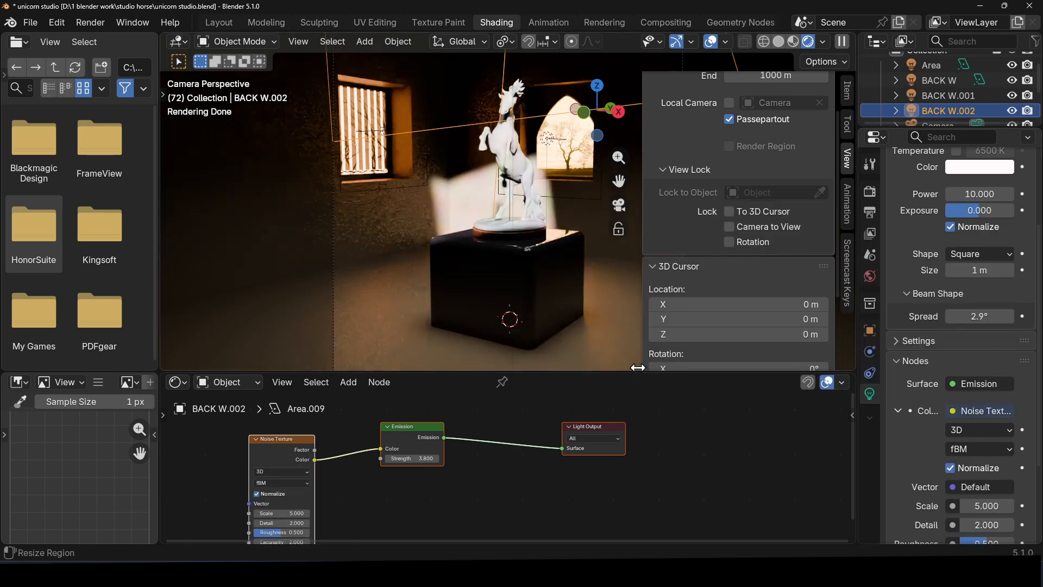
scroll(978, 423, down, 4)
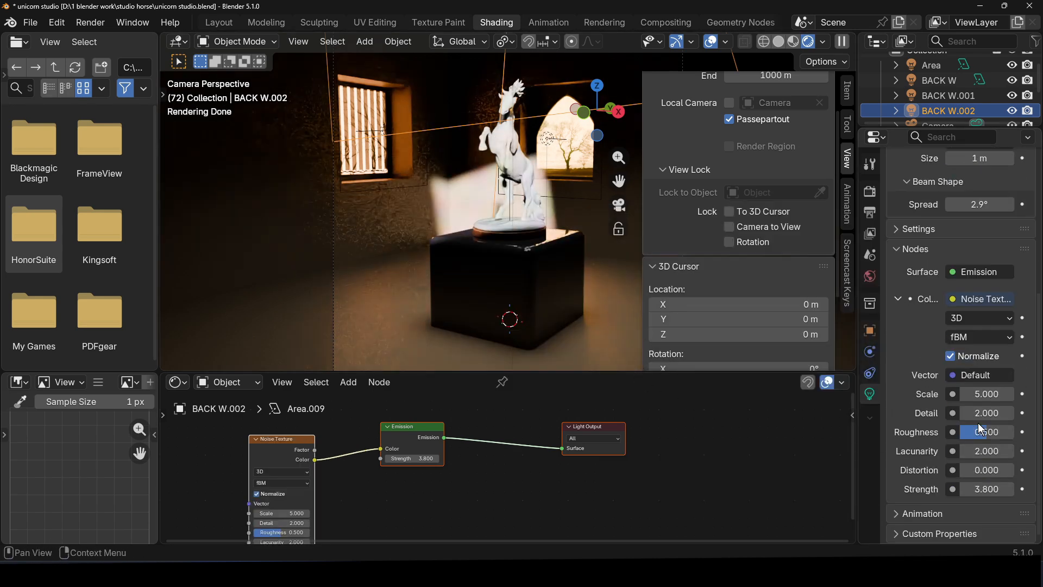
scroll(973, 410, up, 7)
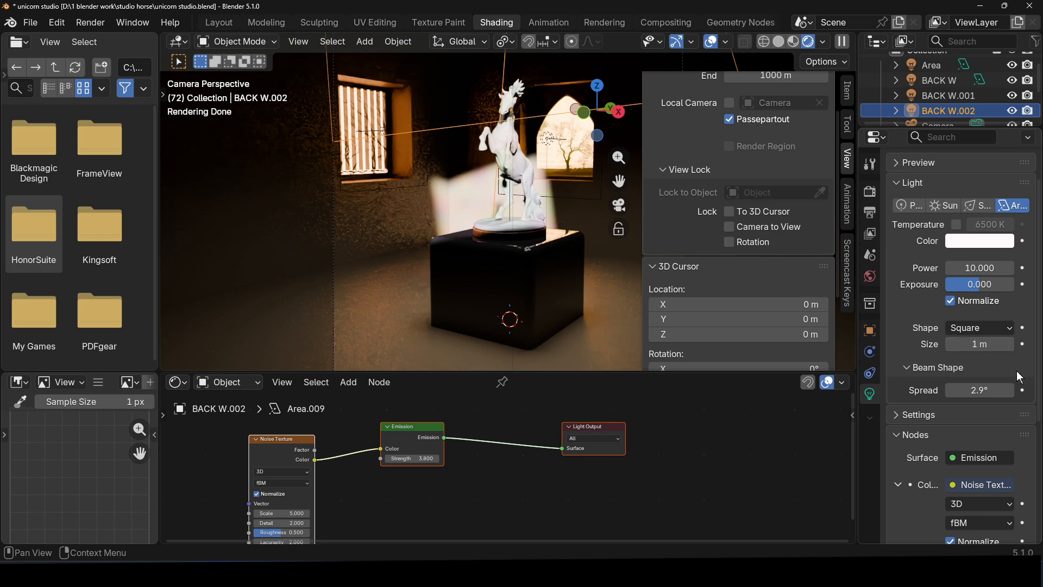
drag(978, 390, 948, 390)
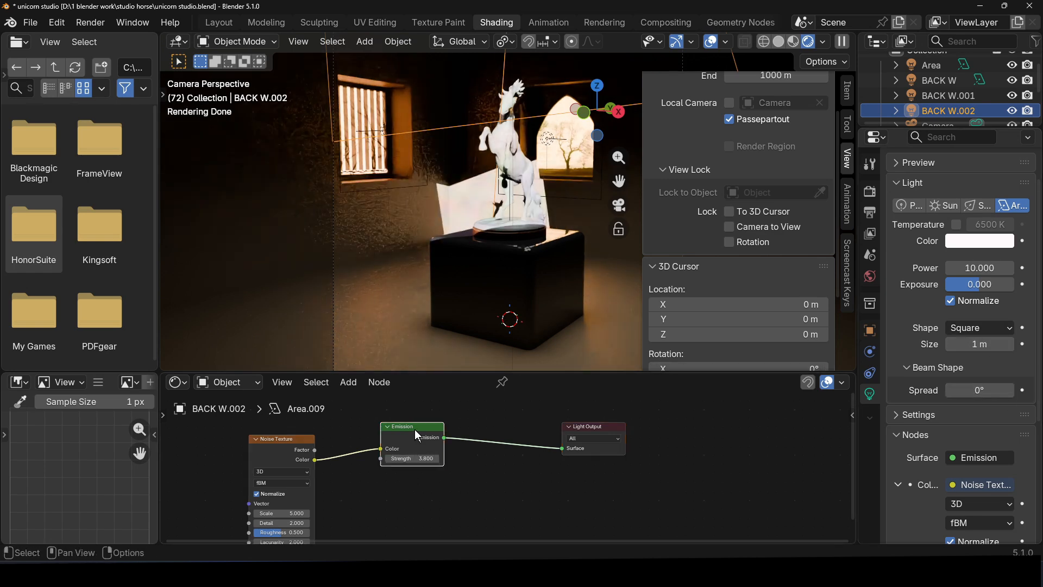
Move the Emission node closer to the Light Output and try a noise scale of 23.5 with an adjusted light size.
drag(415, 429, 495, 426)
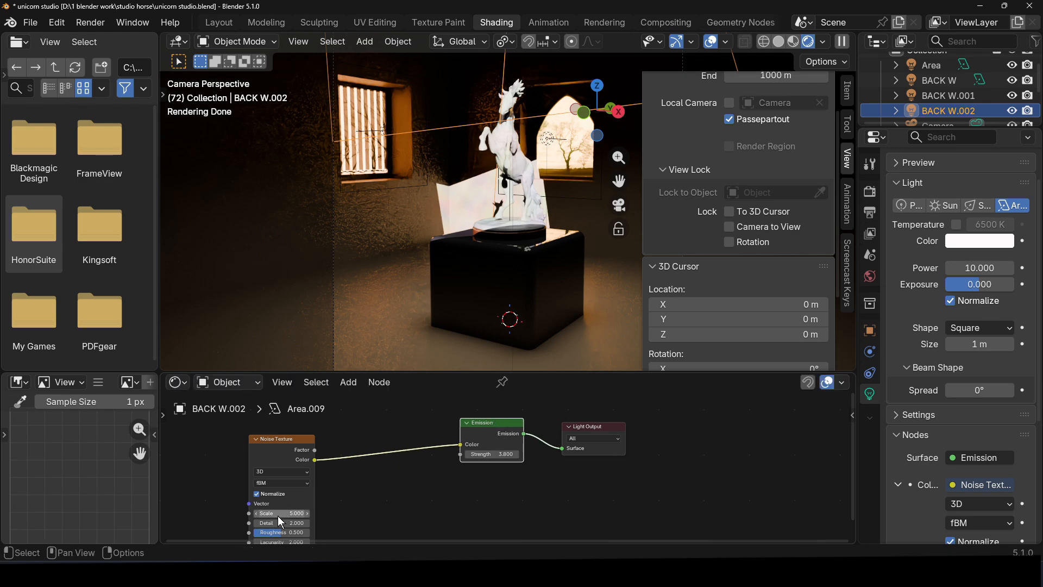
mouse_move(277, 514)
mouse_down()
mouse_move(326, 514)
mouse_move(277, 514)
mouse_up()
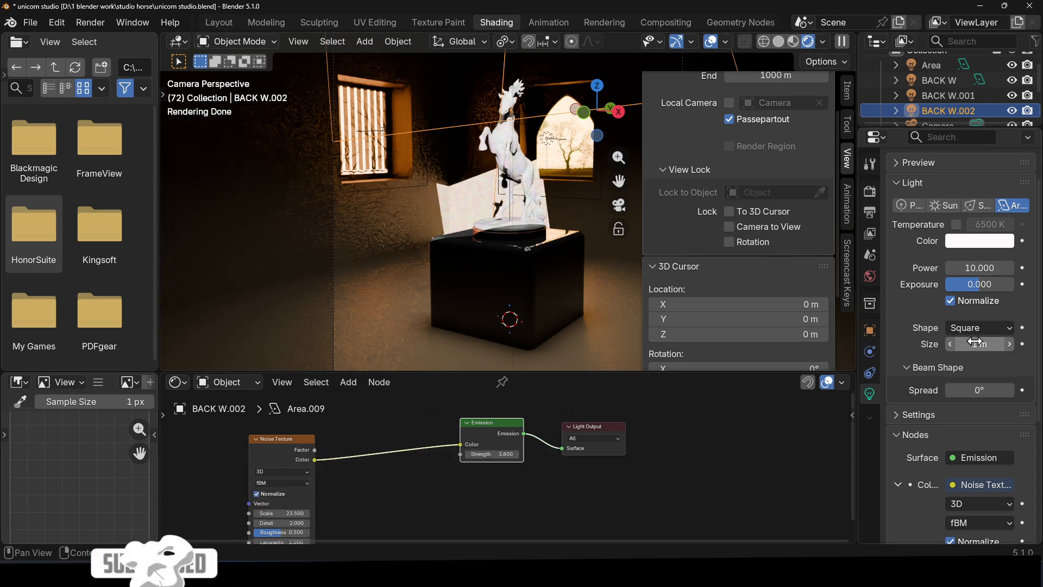
mouse_move(975, 341)
mouse_down()
mouse_move(1005, 341)
mouse_move(990, 341)
mouse_up()
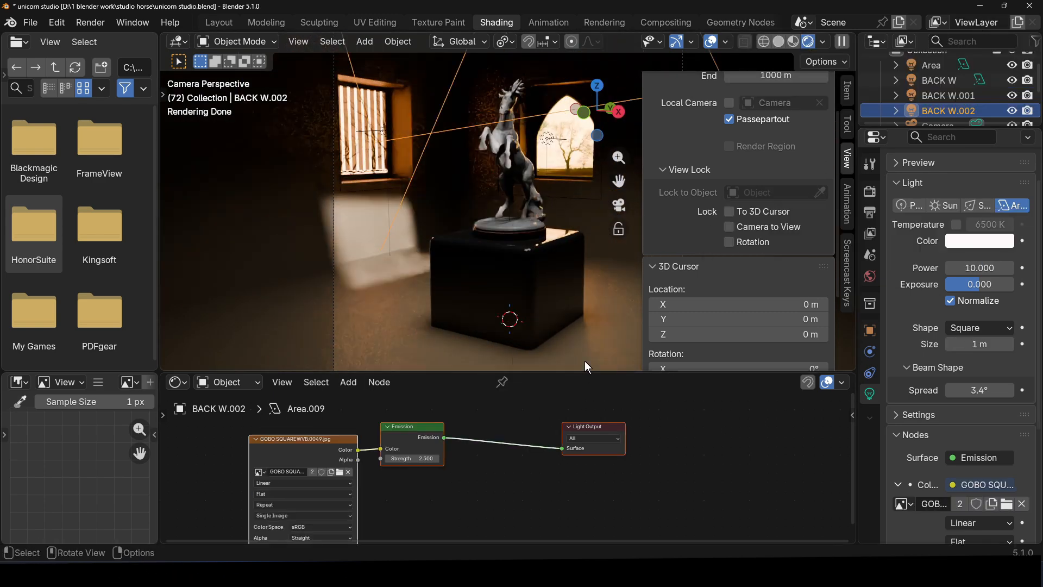
Rotate the BACK W.002 light around its local Y axis and then around Y again, aiming its gobo beam at the statue.
key(r)
key(y)
key(y)
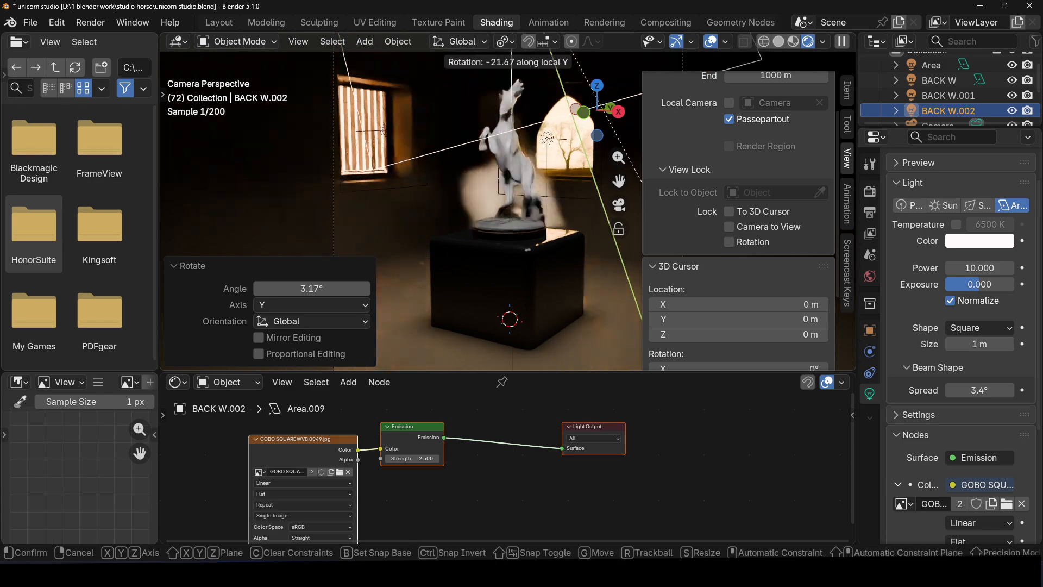
click(712, 316)
key(r)
key(y)
click(614, 277)
Scale the BACK W.002 light slightly and render frame 72 to check the beam behind the statue.
key(s)
click(620, 276)
key(F12)
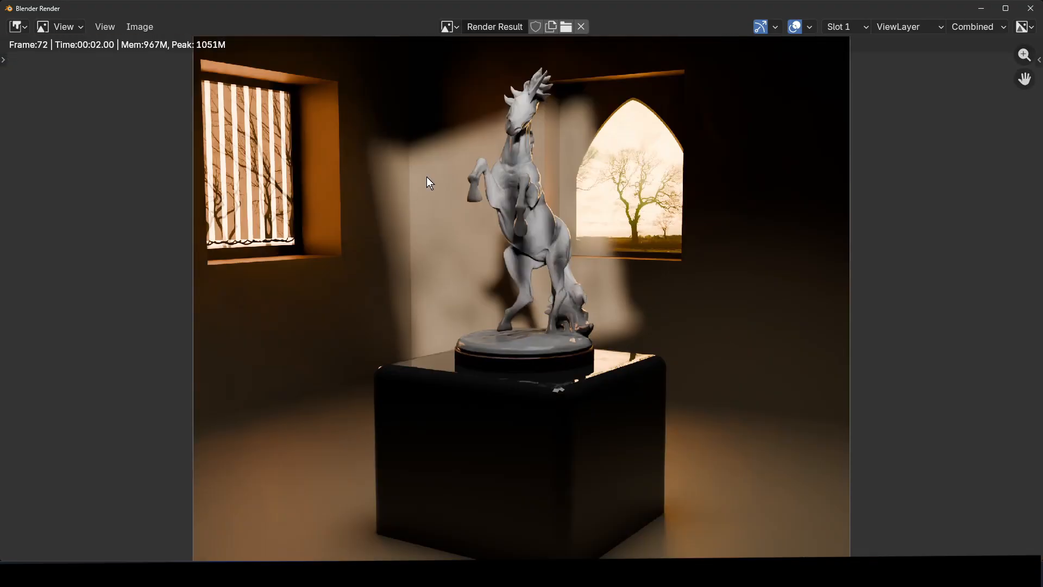
Close the test render and delete the BACK W.002 gobo light from the scene.
key(Escape)
click(946, 111)
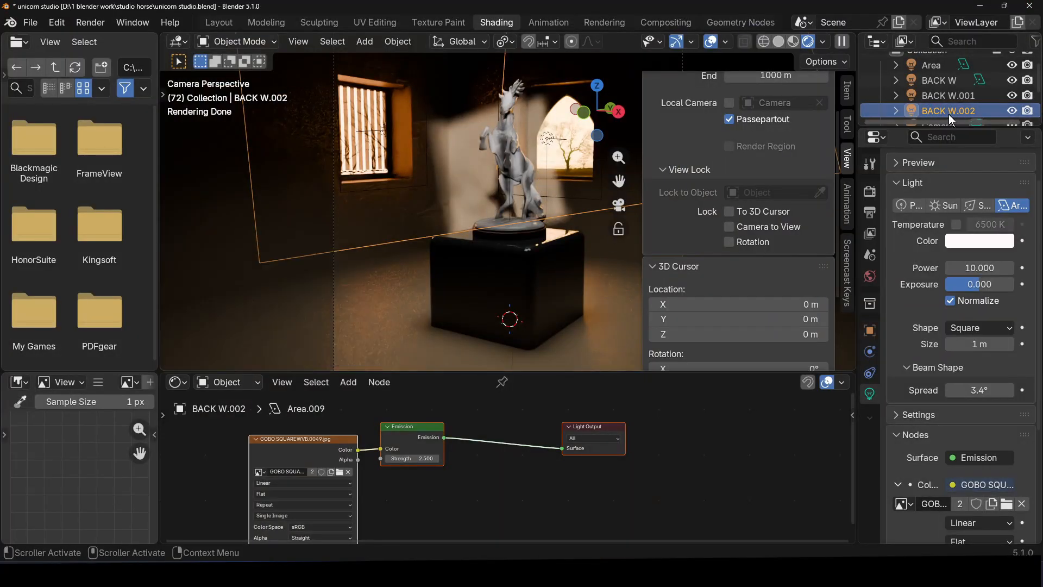
key(Delete)
Add a point light to the scene, shift it about -0.15 m along X, and raise it along Z.
click(364, 41)
mouse_move(413, 258)
click(513, 257)
key(g)
key(x)
click(510, 274)
key(g)
key(z)
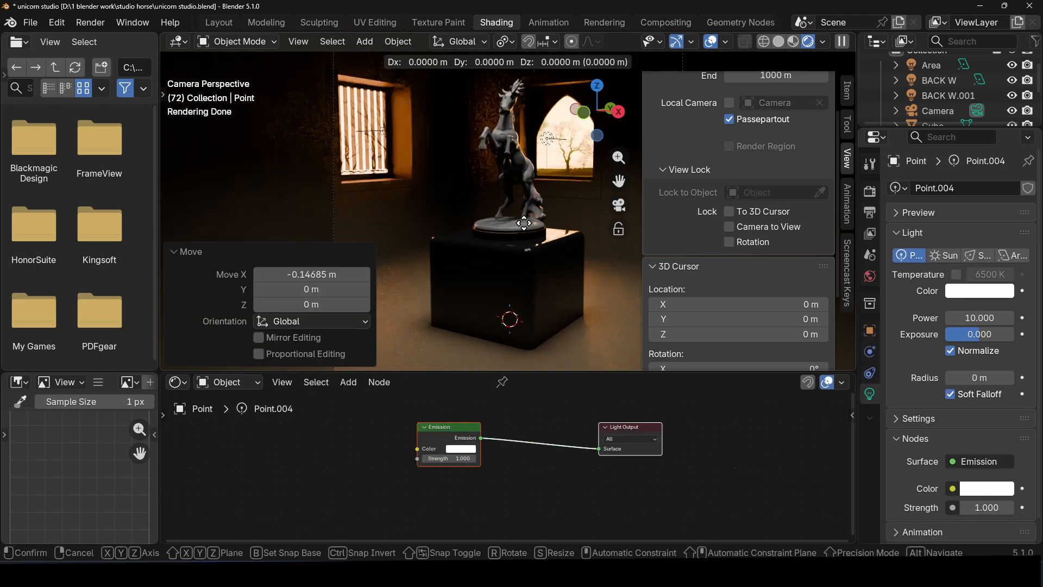
click(516, 43)
Move the point light along the global Y axis and again along X to position it near the statue.
key(g)
key(y)
click(553, 125)
key(g)
key(x)
click(535, 136)
Move the point light freely by about (1.42, -0.40, -0.39) m and again by about (0.44, 0.06, 0.28) m.
middle_drag(535, 136, 581, 240)
key(g)
click(469, 253)
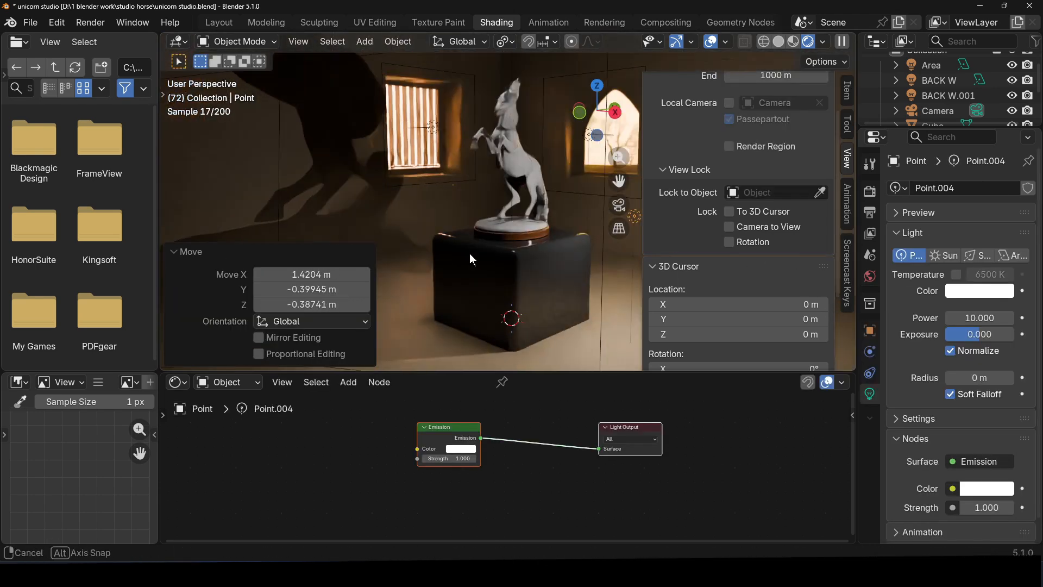
scroll(543, 250, down, 4)
key(g)
click(551, 232)
Render frame 72 and examine the point light's placement and the statue's shadow from the side and through the camera.
key(F12)
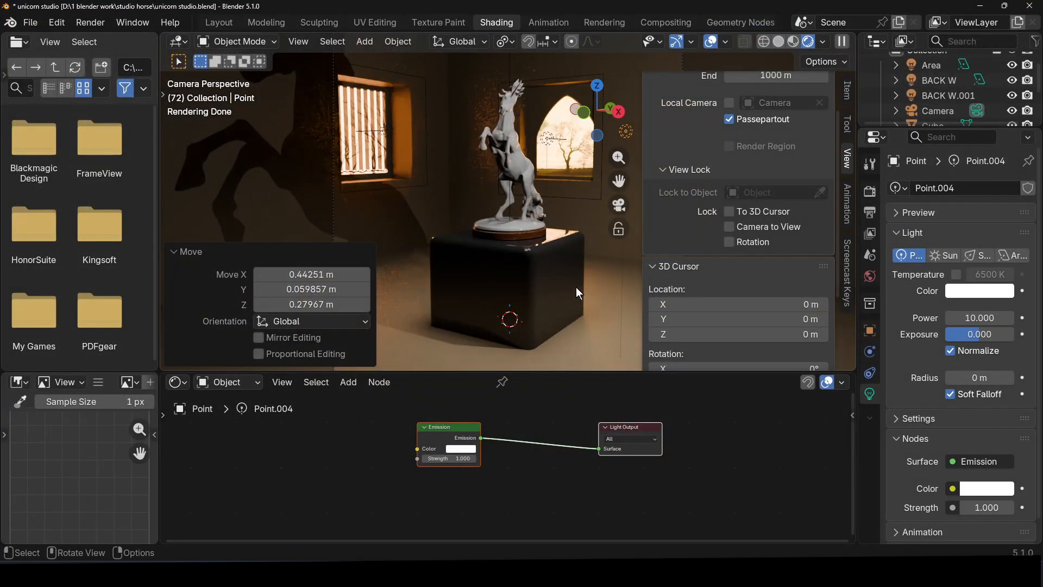
middle_drag(577, 293, 516, 233)
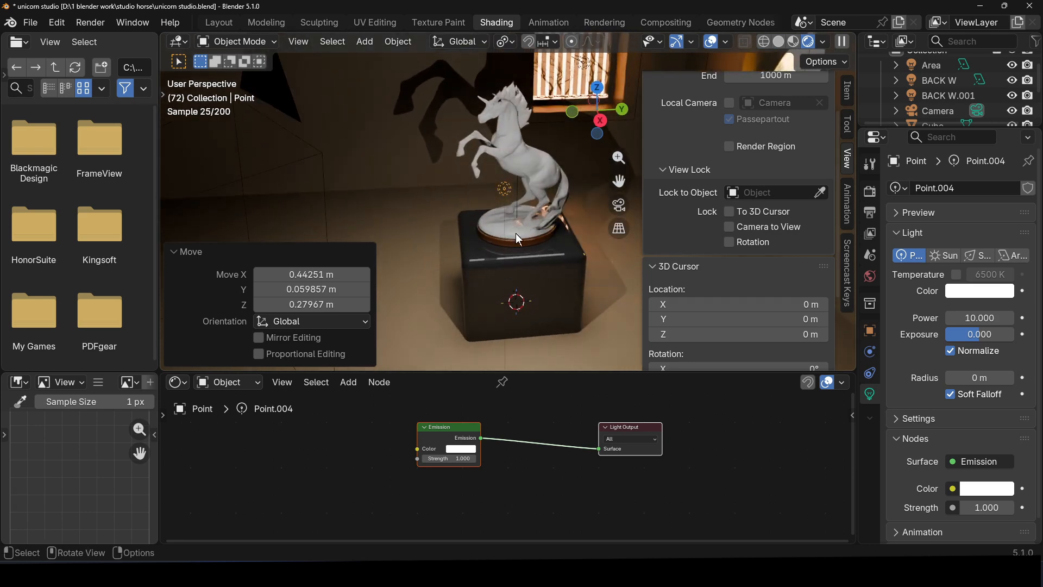
click(505, 189)
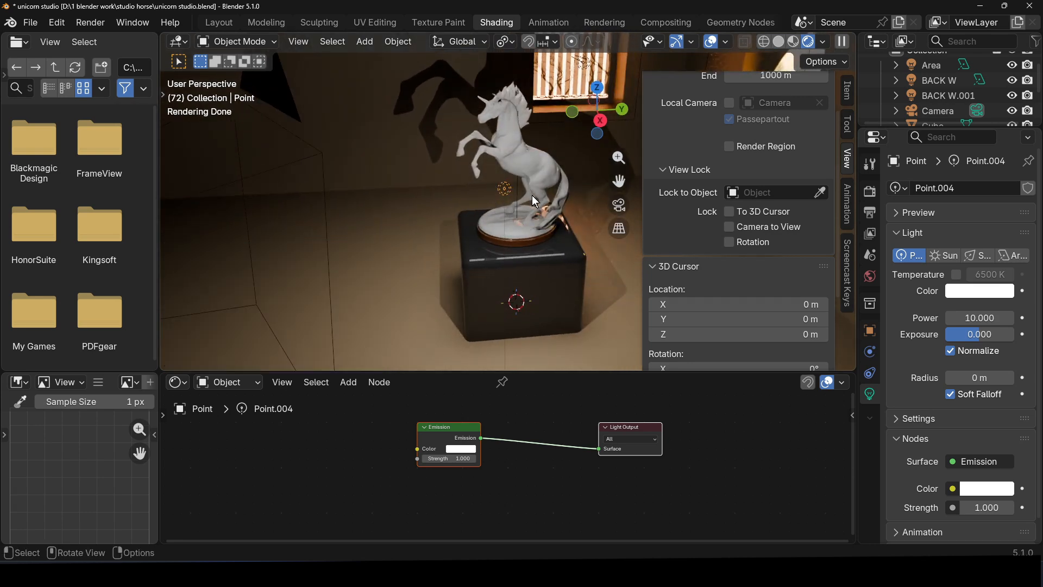
middle_drag(532, 195, 610, 189)
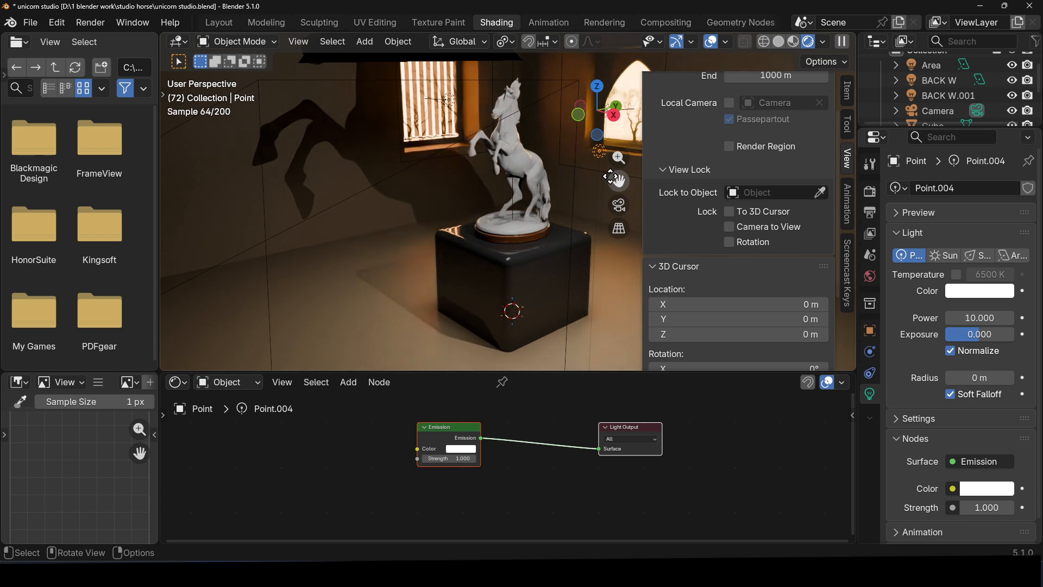
click(619, 205)
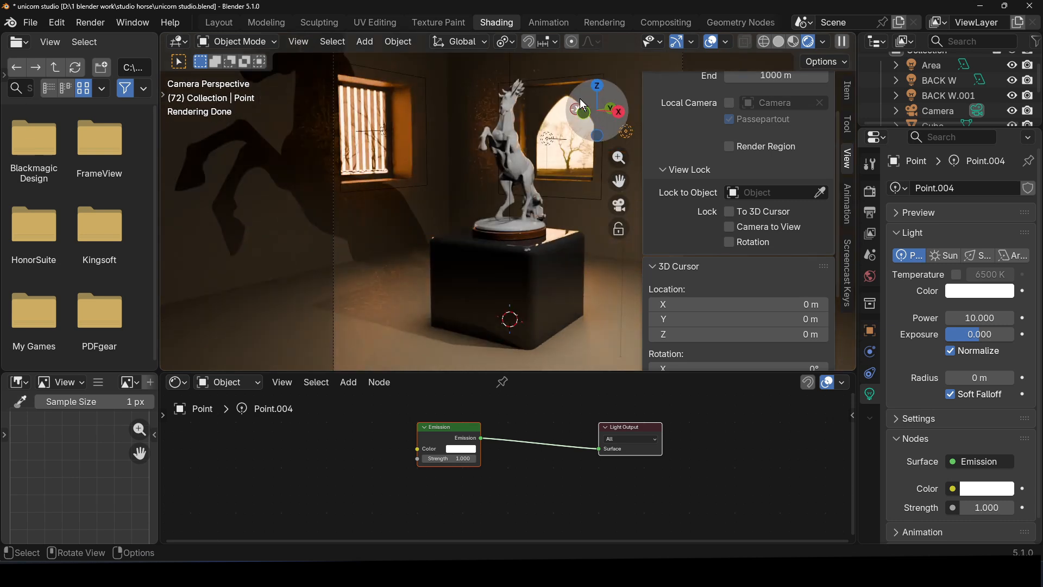